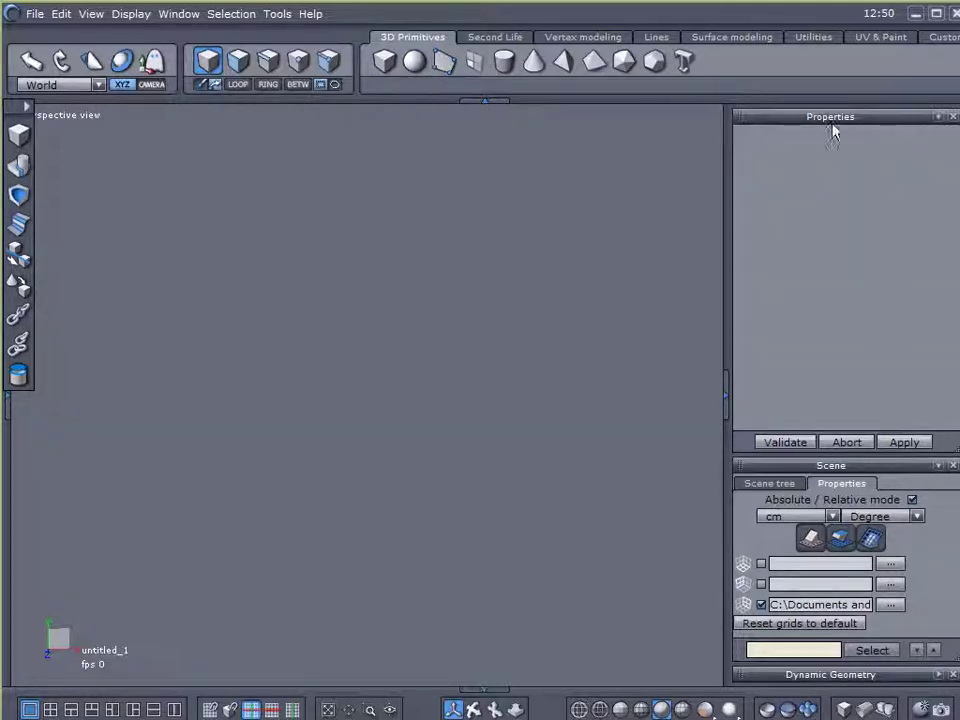
Step: Activate the vertical grid that has an image assigned in the scene's grid properties
left_click(785, 485)
left_click(835, 485)
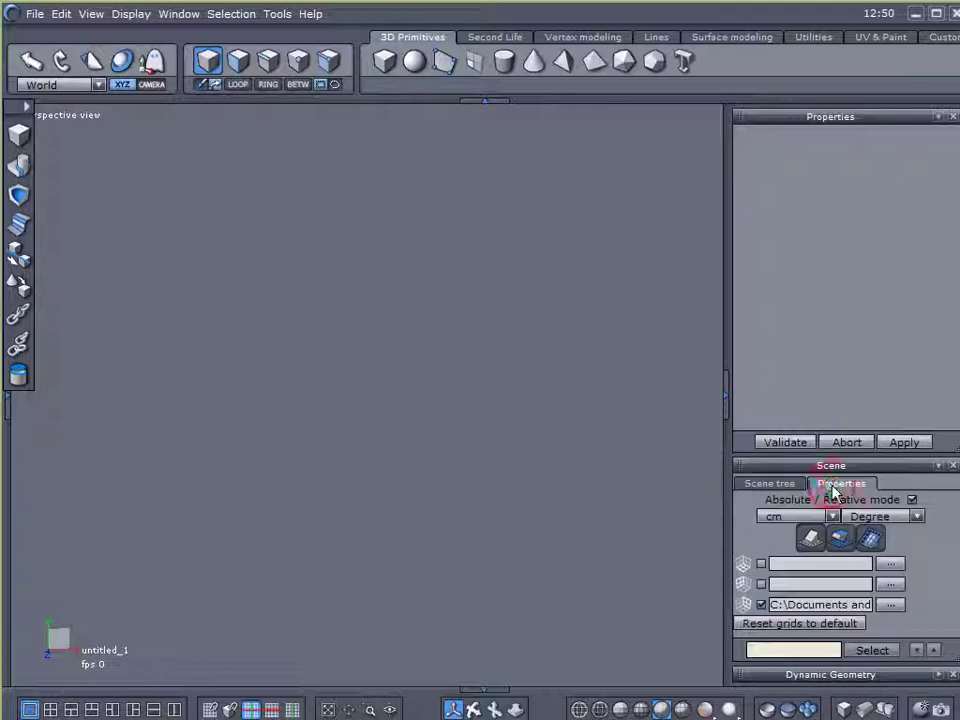
left_click(743, 605)
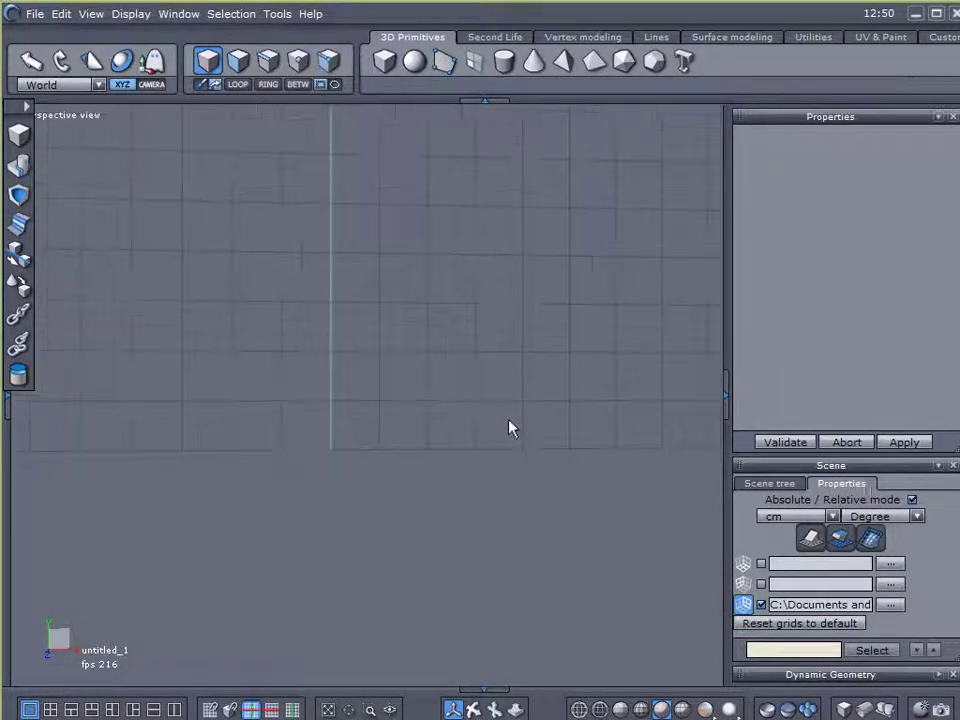
middle_click_drag(510, 381, 514, 532)
right_click_drag(514, 540, 474, 484)
left_click(761, 606)
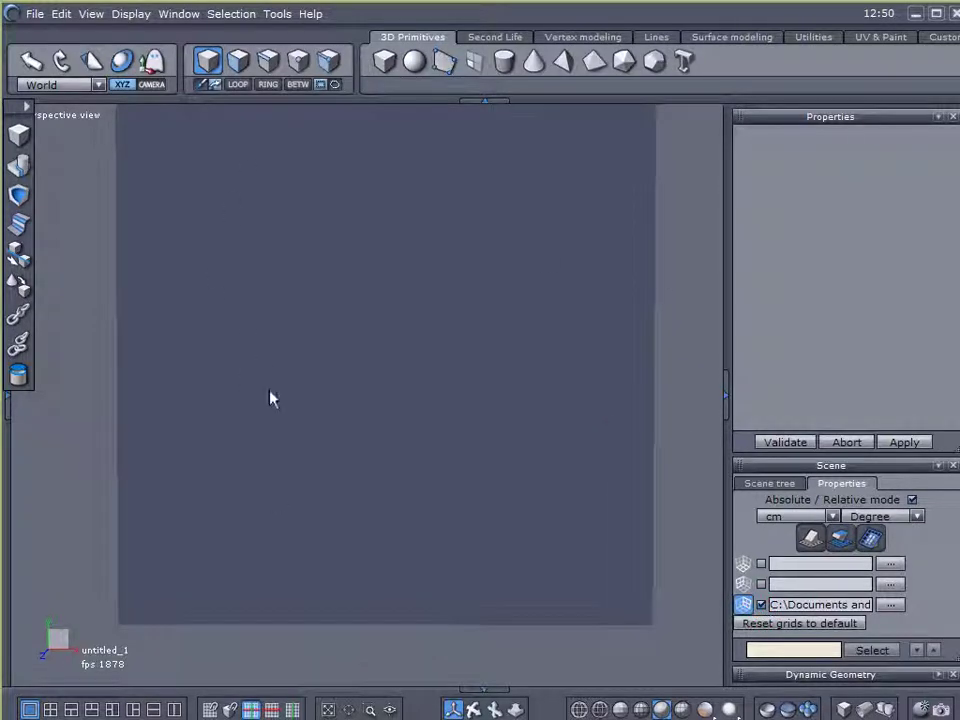
Step: Load the trashcan JPEG from the Desktop as the vertical grid's background image
left_click(891, 606)
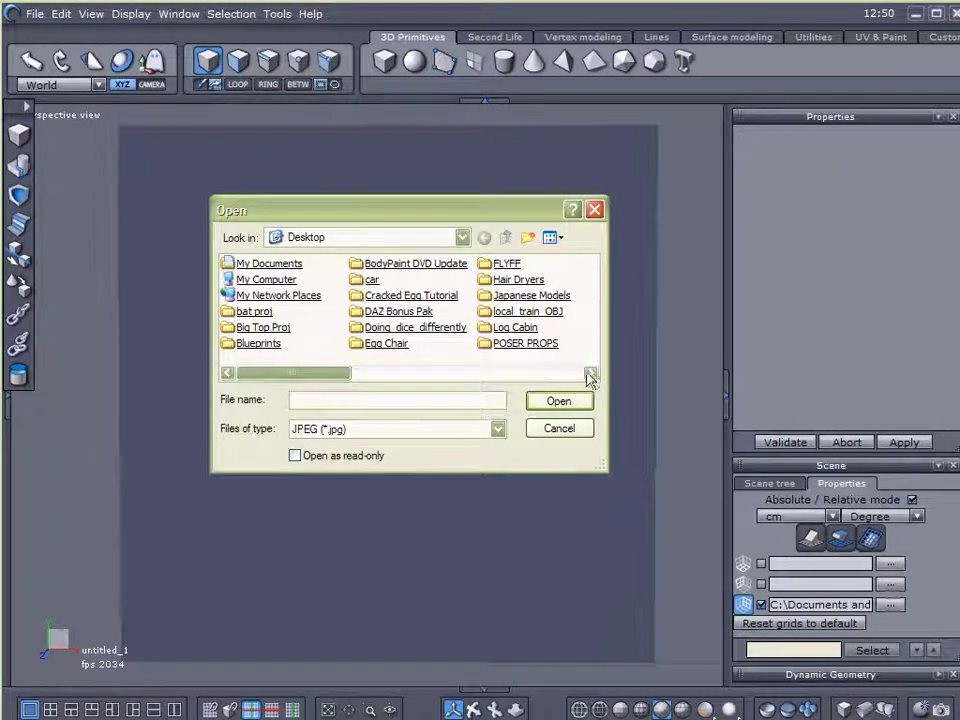
left_click(579, 330)
scroll(579, 333, "down", 3)
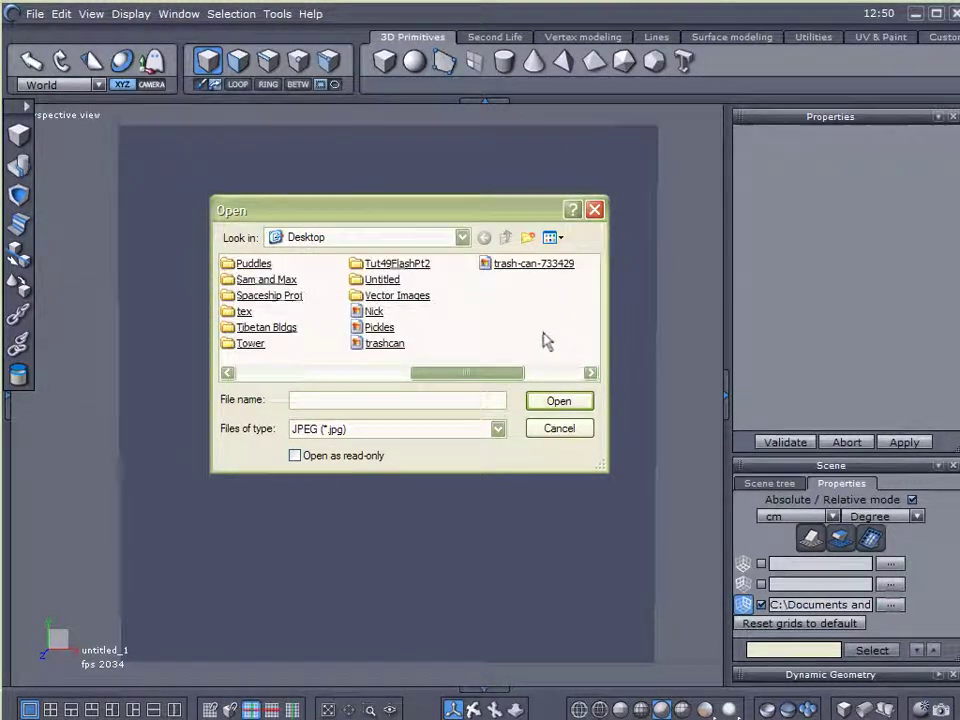
double_click(388, 345)
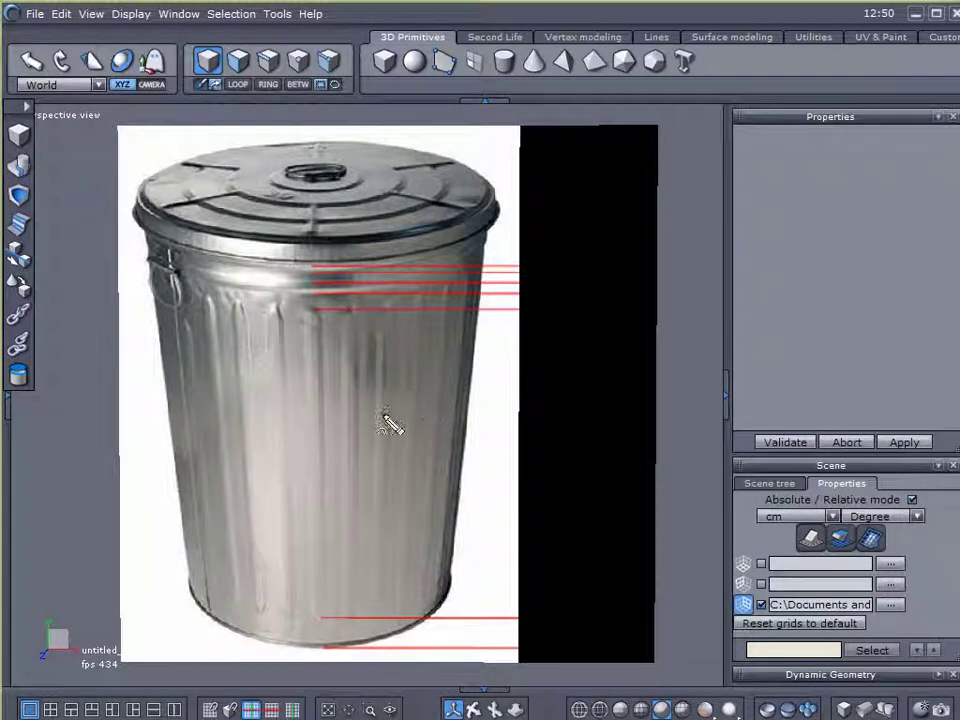
Step: Examine the red guide lines and overall proportions of the trash can reference image
mouse_move(531, 322)
left_mouse_down()
mouse_move(411, 311)
mouse_move(521, 306)
mouse_move(390, 283)
left_mouse_up()
left_click_drag(497, 262, 395, 260)
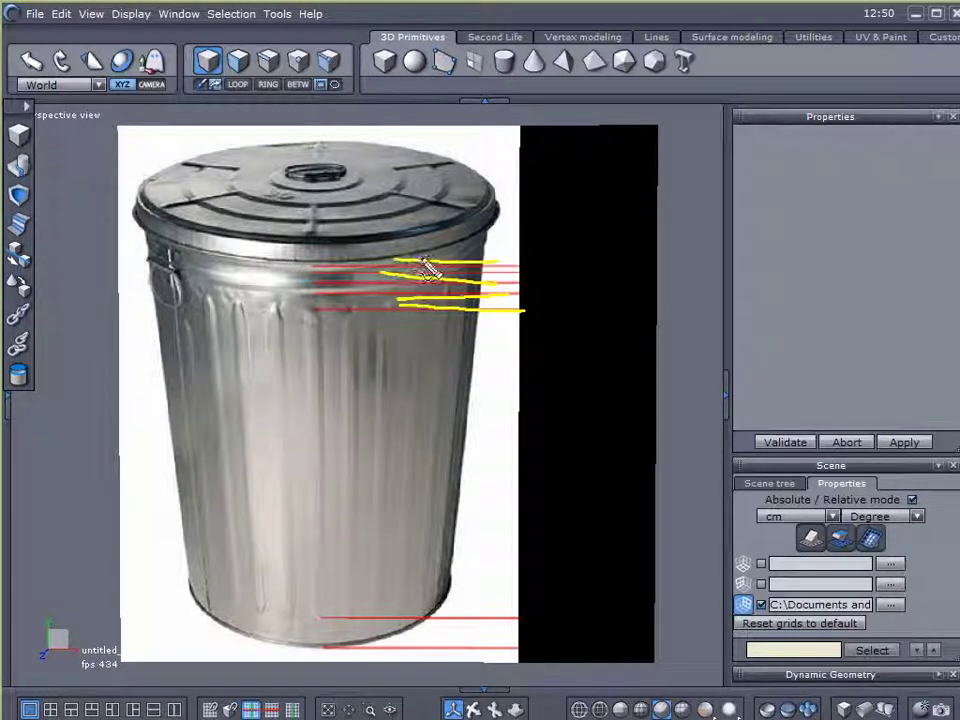
key("Escape")
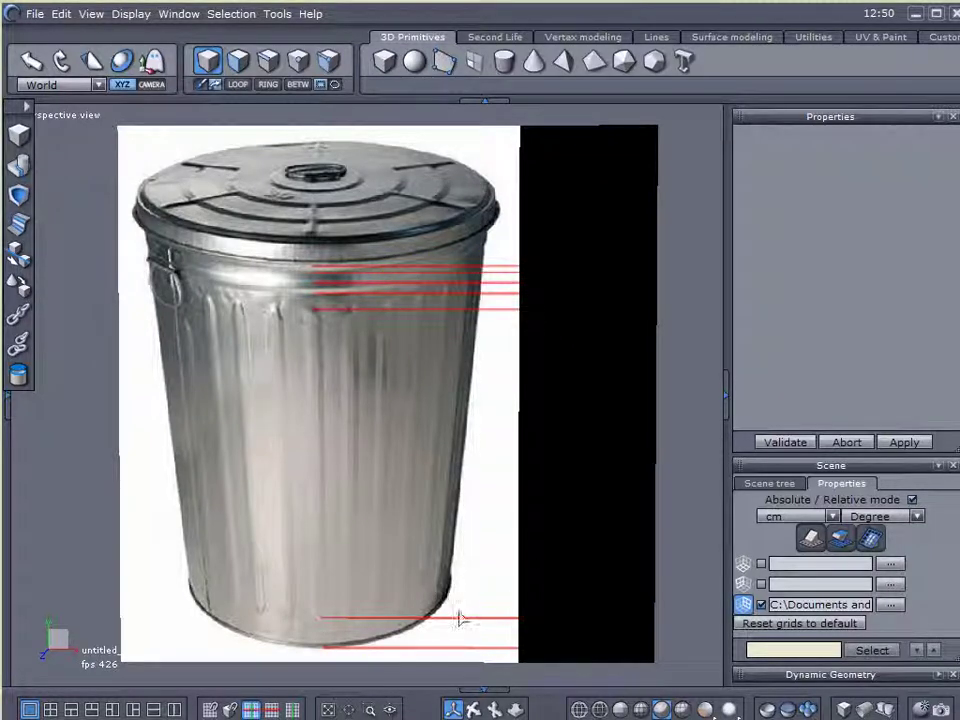
right_click_drag(488, 620, 480, 492, "alt")
left_click_drag(480, 492, 480, 446, "alt")
middle_click_drag(480, 452, 477, 456)
scroll(317, 566, "up", 3)
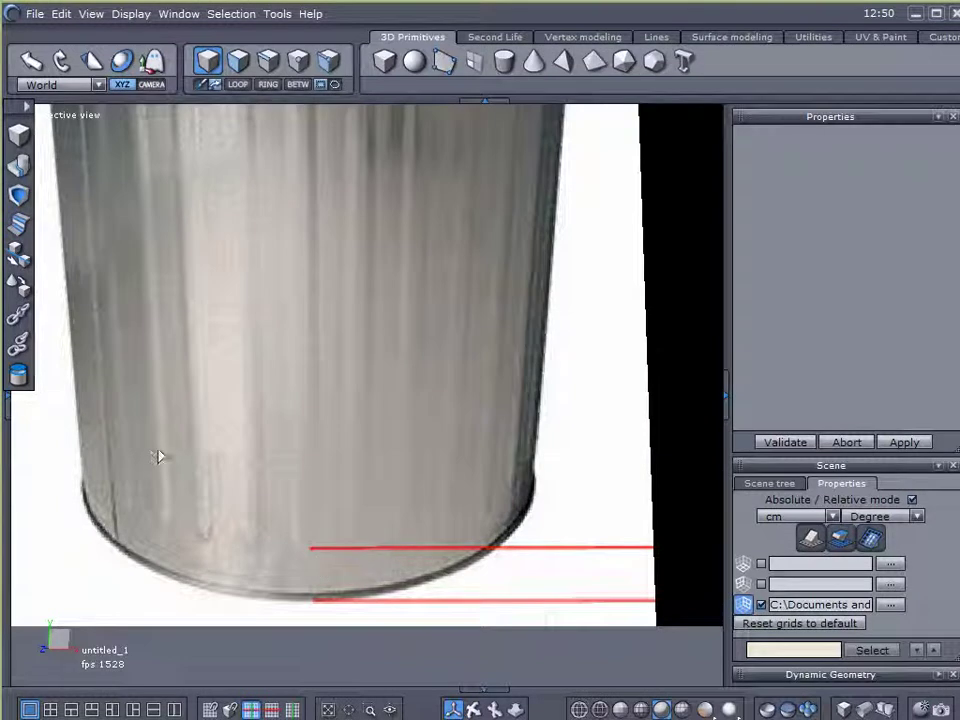
scroll(259, 516, "down", 3)
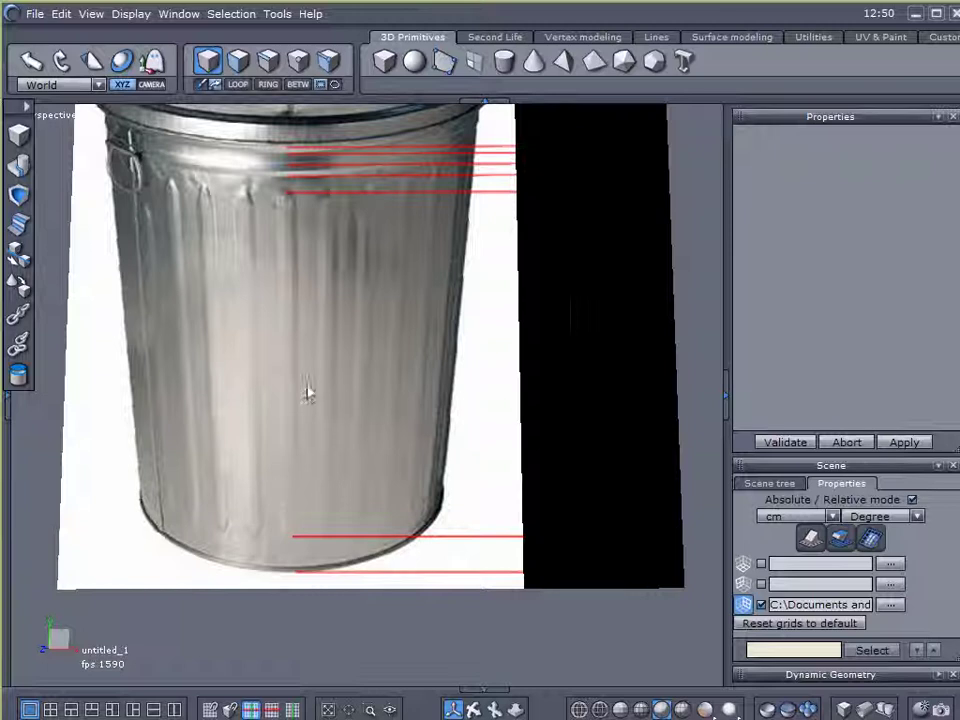
scroll(308, 393, "down", 3)
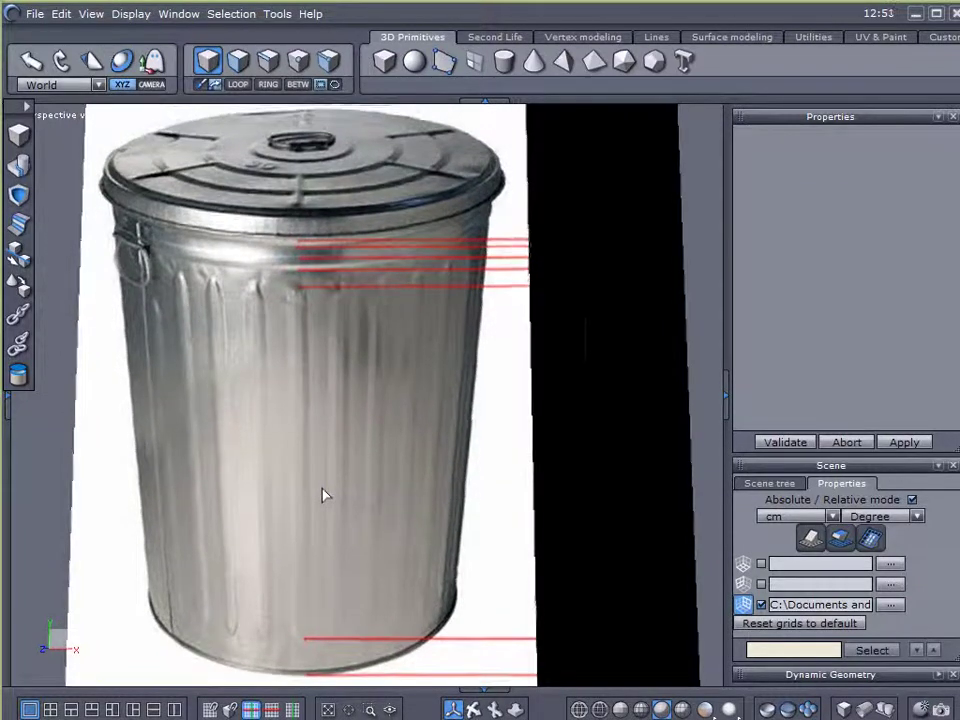
middle_click_drag(322, 488, 322, 492)
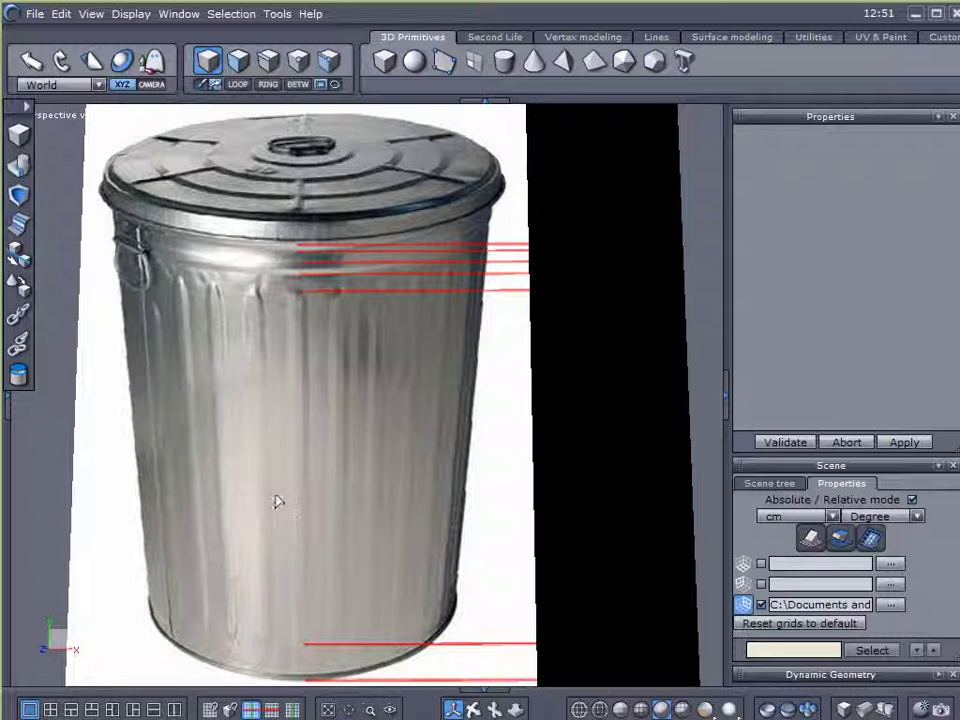
middle_click_drag(440, 522, 472, 419)
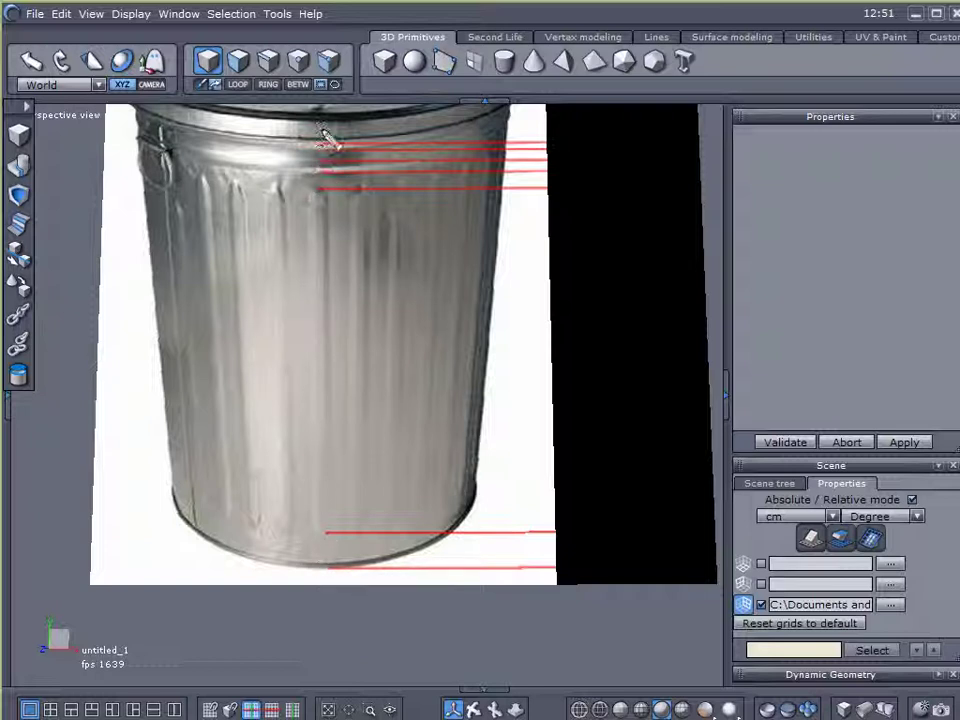
Step: Examine the bottom band, the vertical ribs and the ribs' upper limit in the reference image
mouse_move(331, 565)
left_mouse_down()
mouse_move(201, 533)
mouse_move(179, 517)
mouse_move(227, 561)
mouse_move(332, 570)
mouse_move(422, 557)
mouse_move(463, 527)
mouse_move(482, 490)
left_mouse_up()
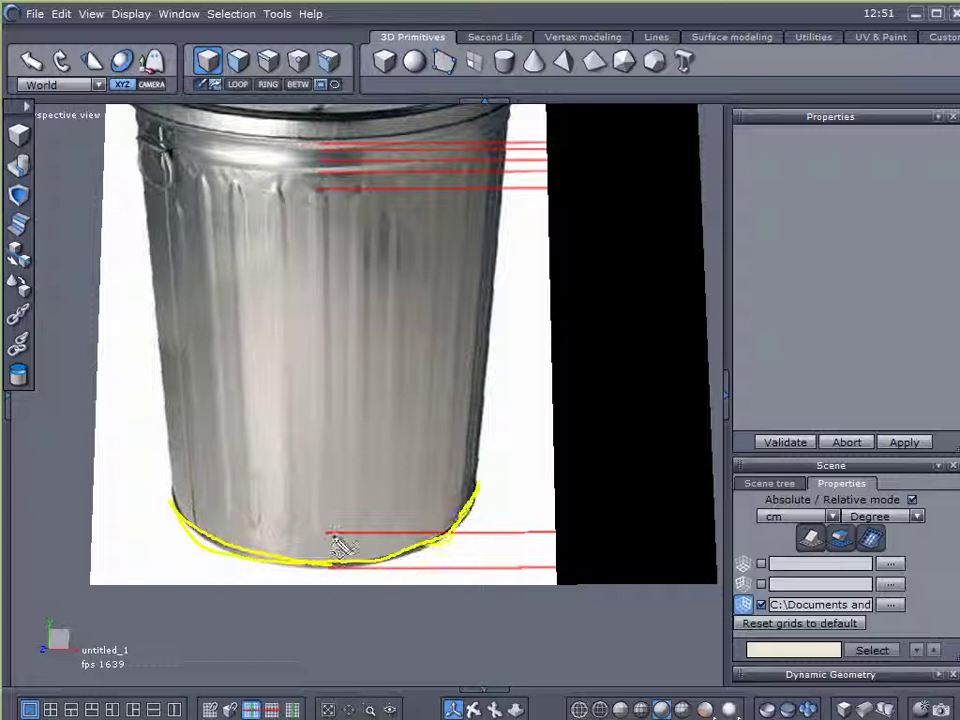
mouse_move(329, 532)
left_mouse_down()
mouse_move(261, 526)
mouse_move(172, 494)
left_mouse_up()
mouse_move(318, 531)
left_mouse_down()
mouse_move(392, 529)
mouse_move(462, 492)
left_mouse_up()
left_click_drag(235, 208, 236, 326)
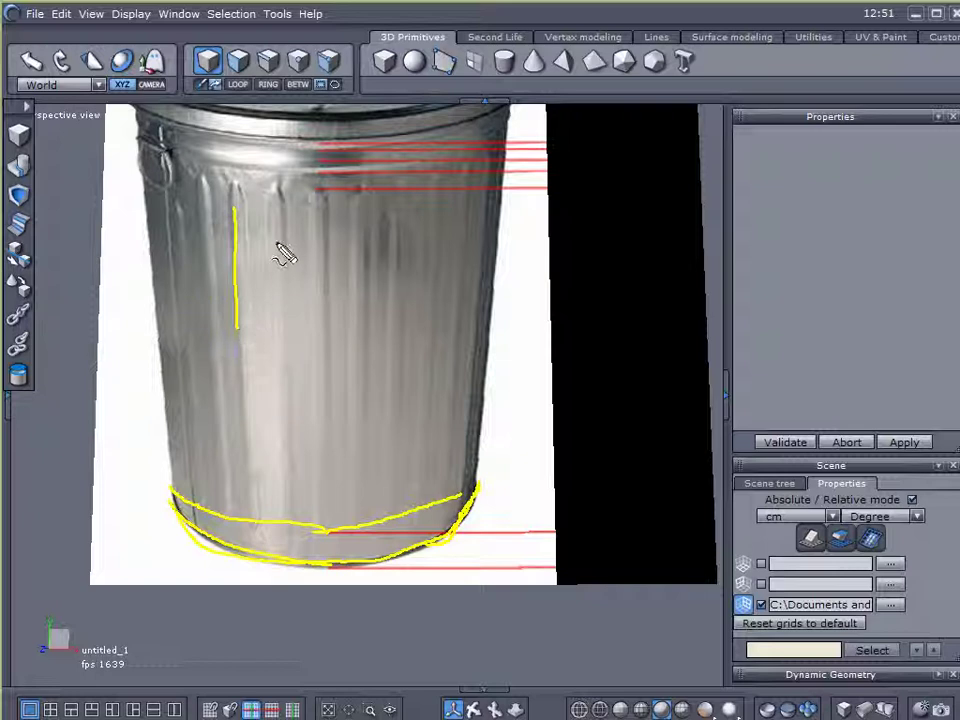
left_click_drag(280, 240, 278, 364)
left_click_drag(317, 264, 313, 382)
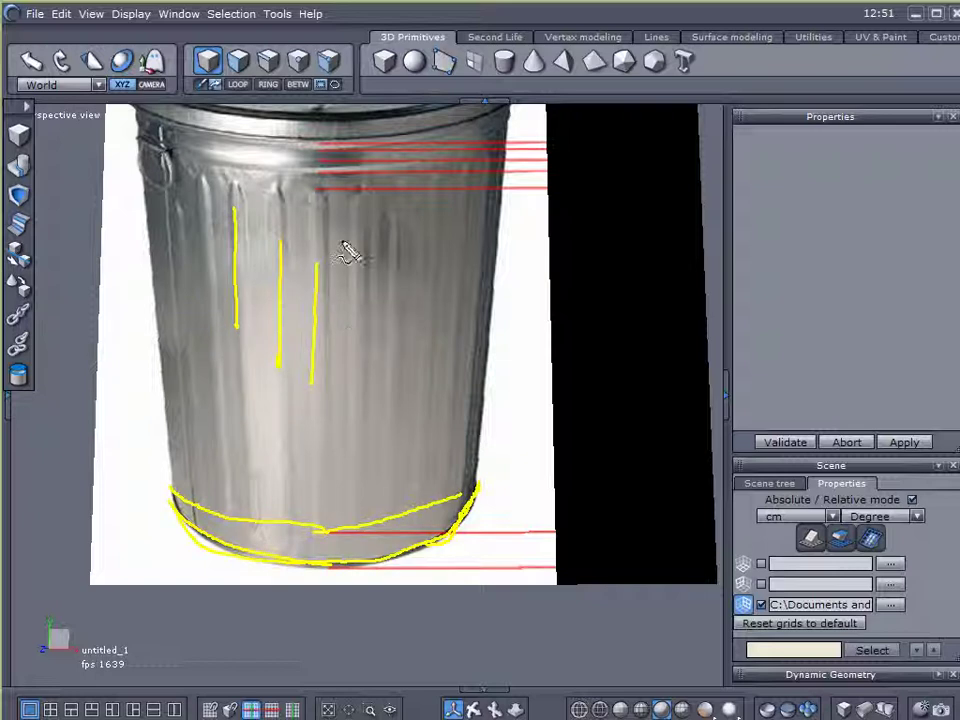
left_click_drag(318, 191, 580, 188)
left_click_drag(321, 189, 235, 187)
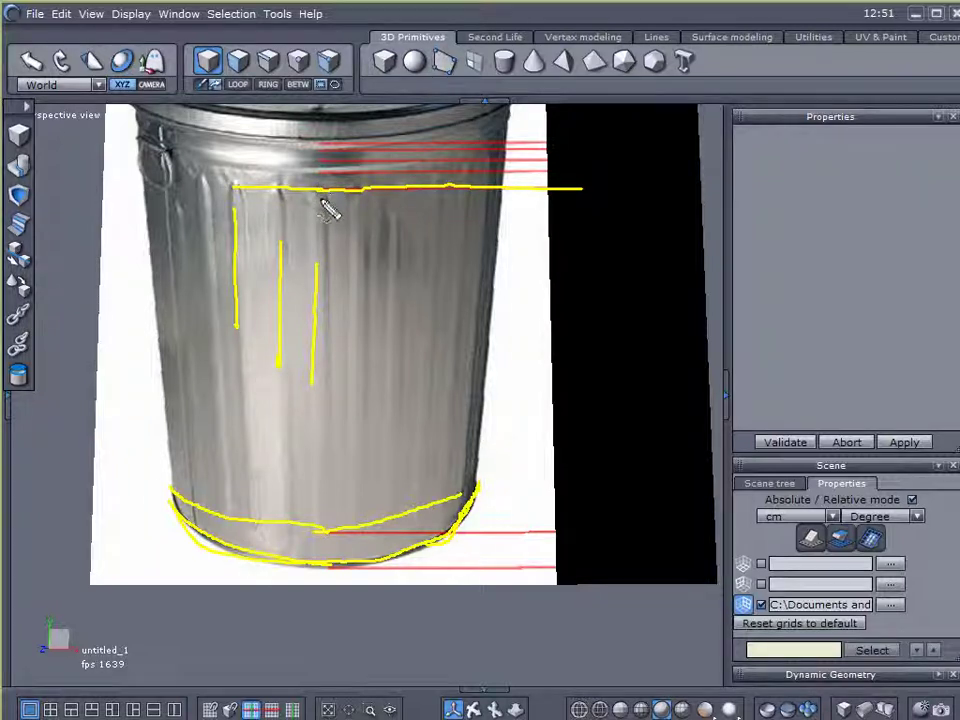
key("Escape")
Step: Examine the ridges below the lid and the curved contours around the can in the reference image
middle_click_drag(495, 289, 489, 407)
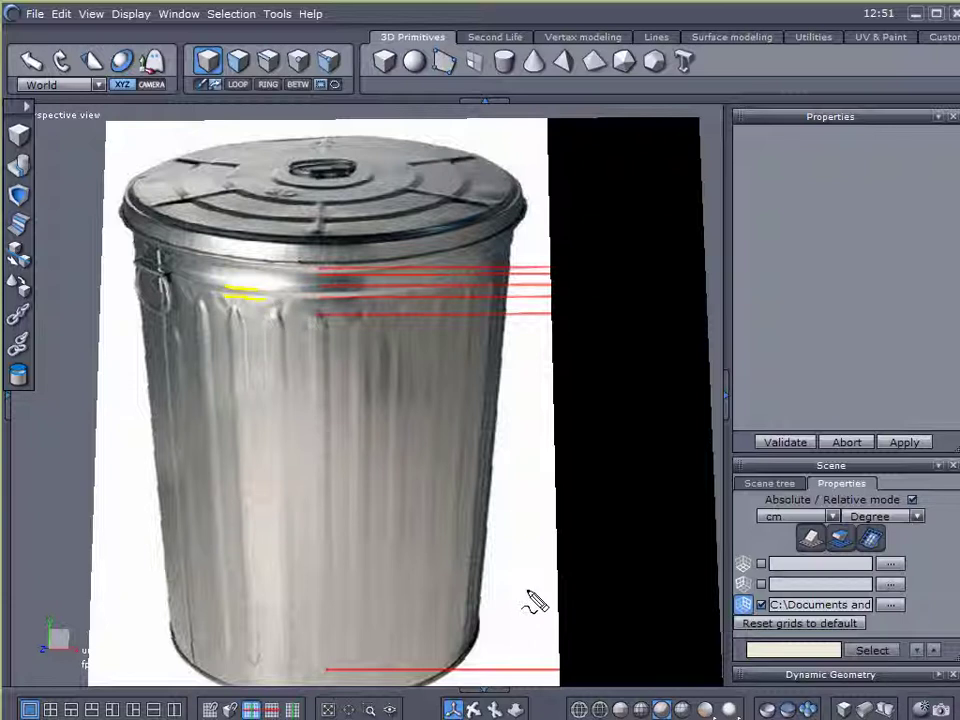
left_click_drag(484, 631, 436, 667)
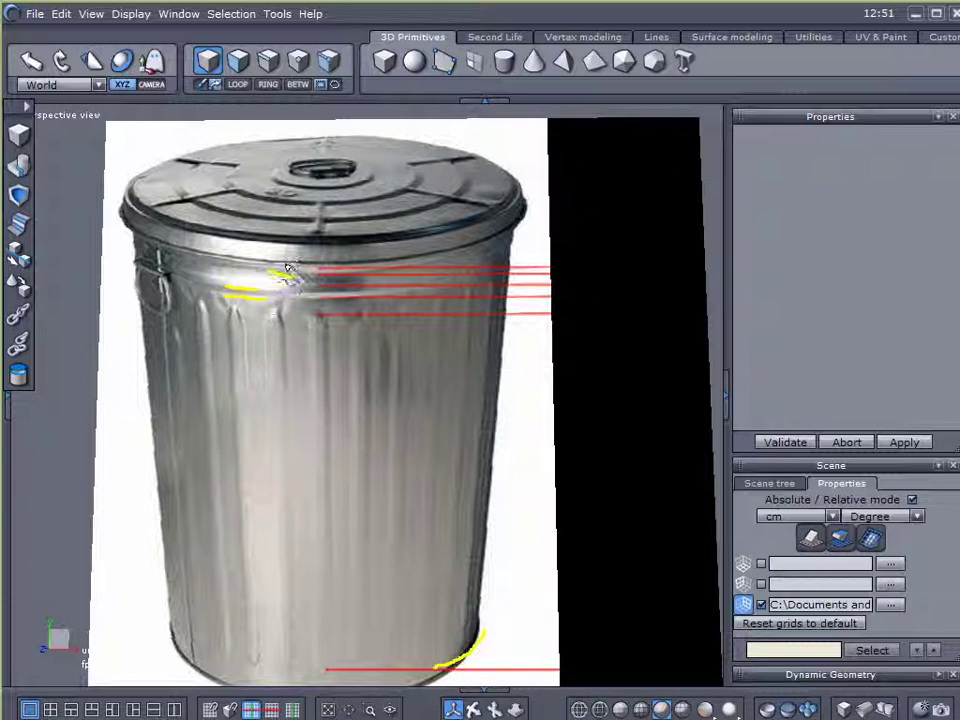
left_click_drag(276, 266, 299, 265)
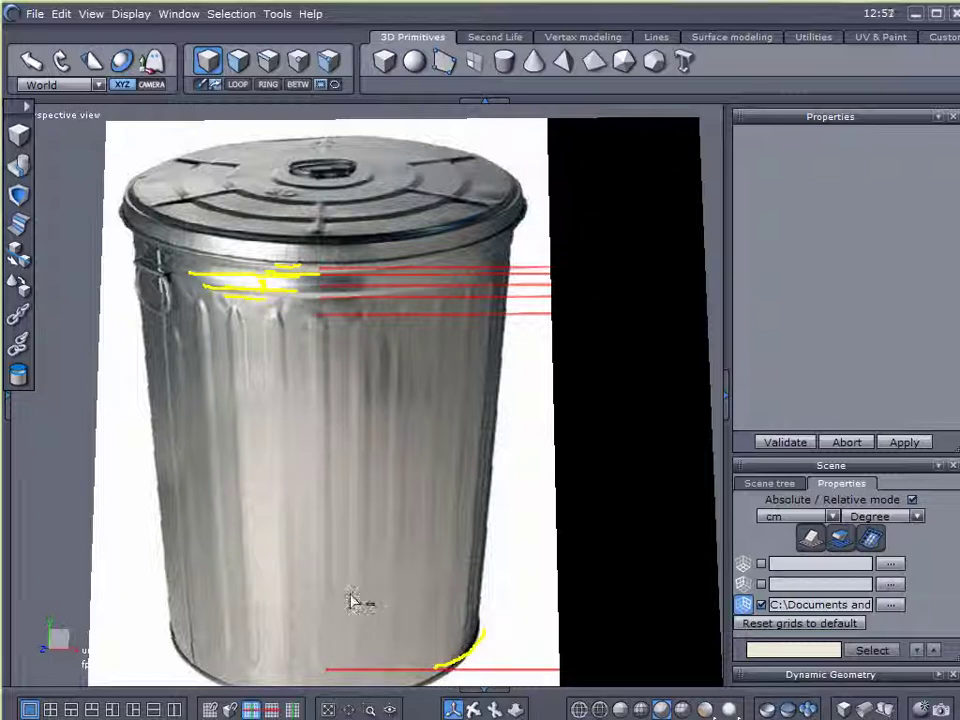
middle_click_drag(448, 543, 450, 454)
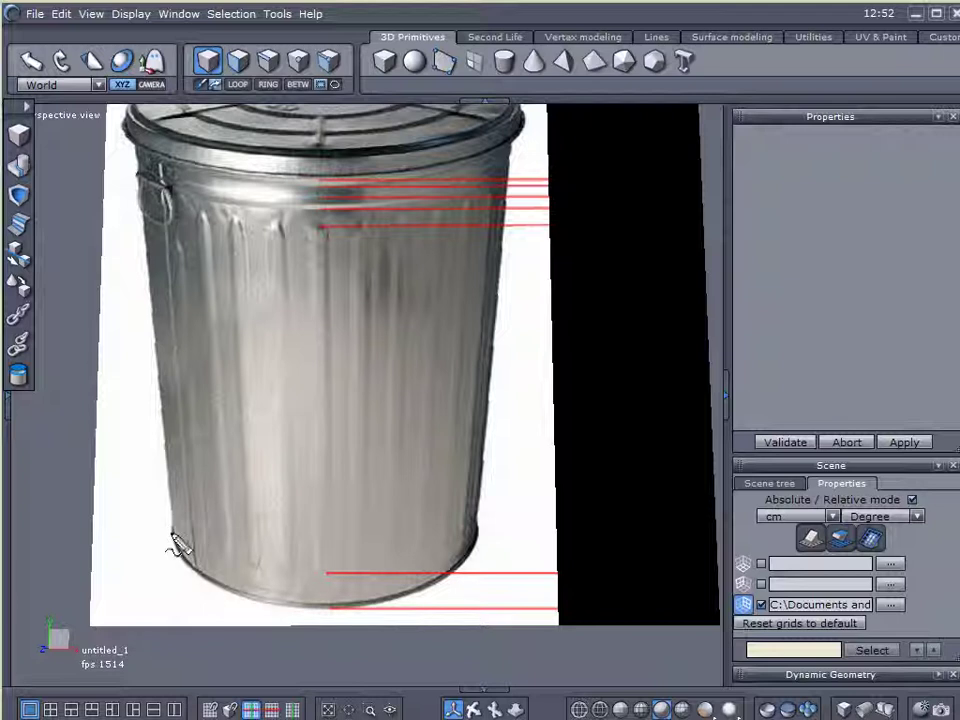
mouse_move(170, 507)
left_mouse_down()
mouse_move(255, 567)
mouse_move(334, 572)
mouse_move(431, 564)
mouse_move(508, 498)
mouse_move(493, 488)
left_mouse_up()
mouse_move(136, 197)
left_mouse_down()
mouse_move(325, 232)
mouse_move(466, 226)
mouse_move(518, 189)
left_mouse_up()
mouse_move(140, 172)
left_mouse_down()
mouse_move(273, 197)
mouse_move(480, 193)
mouse_move(354, 208)
mouse_move(146, 197)
mouse_move(218, 212)
mouse_move(399, 216)
mouse_move(489, 198)
mouse_move(172, 183)
left_mouse_up()
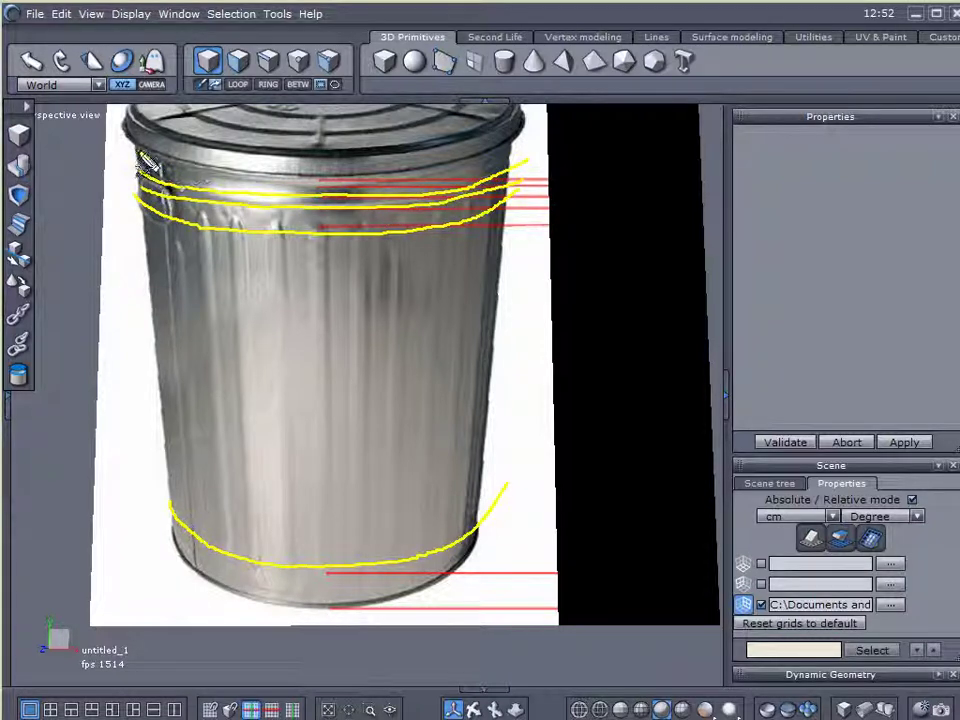
mouse_move(148, 165)
left_mouse_down()
mouse_move(343, 176)
mouse_move(527, 163)
left_mouse_up()
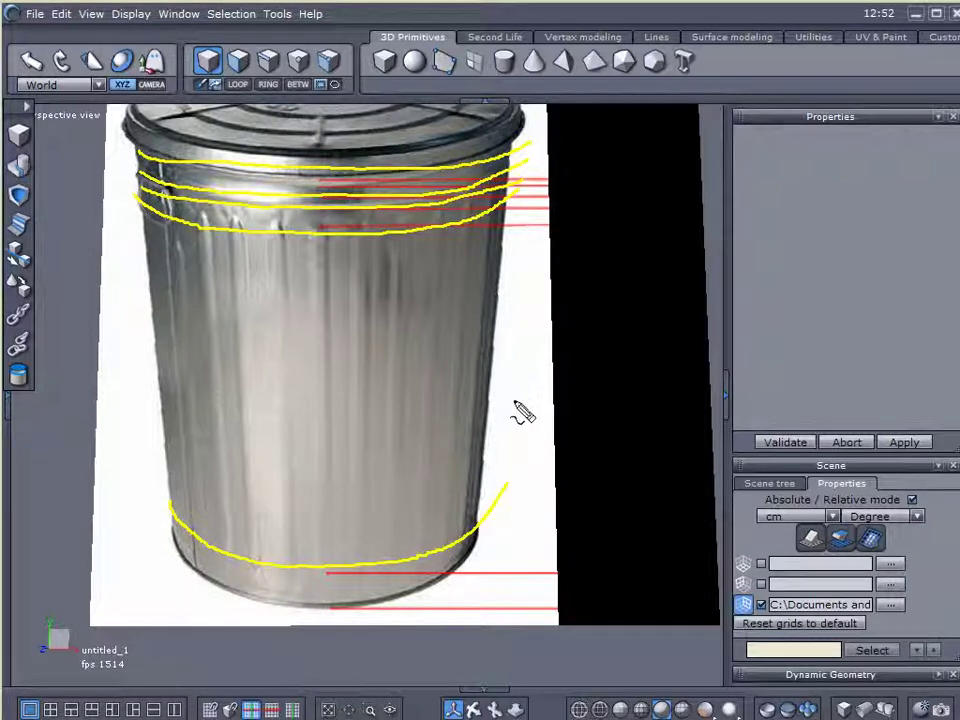
key("Escape")
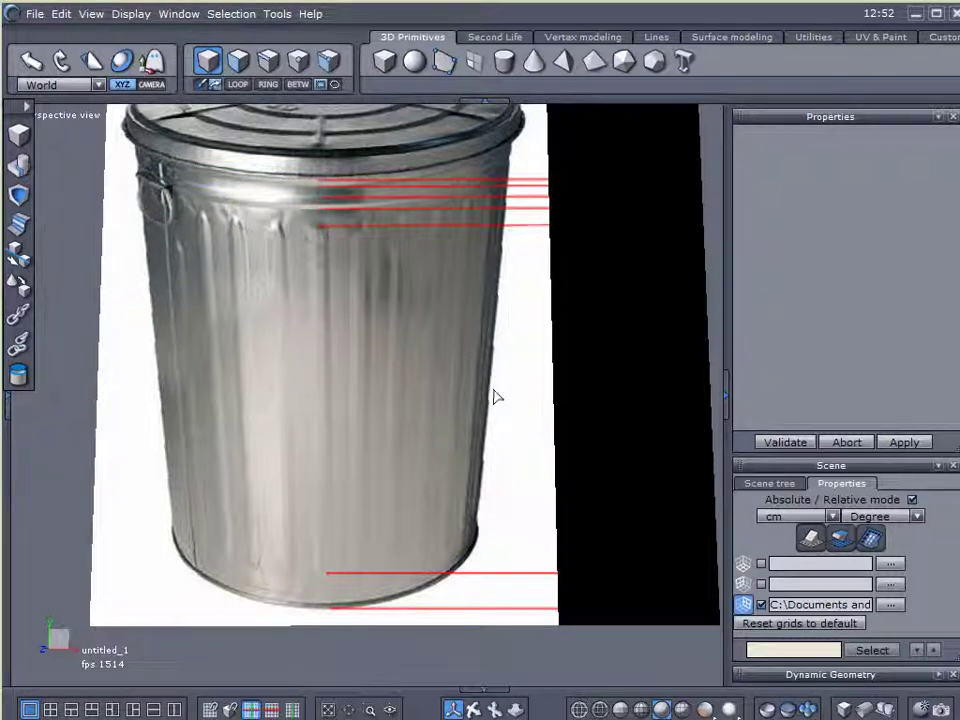
scroll(495, 398, "down", 3)
scroll(493, 413, "up", 3)
Step: Draw an upright cylinder beside the can image, about 46.7 cm wide and 58.8 cm high, and switch the viewport to lighter neutral shading
left_click(785, 484)
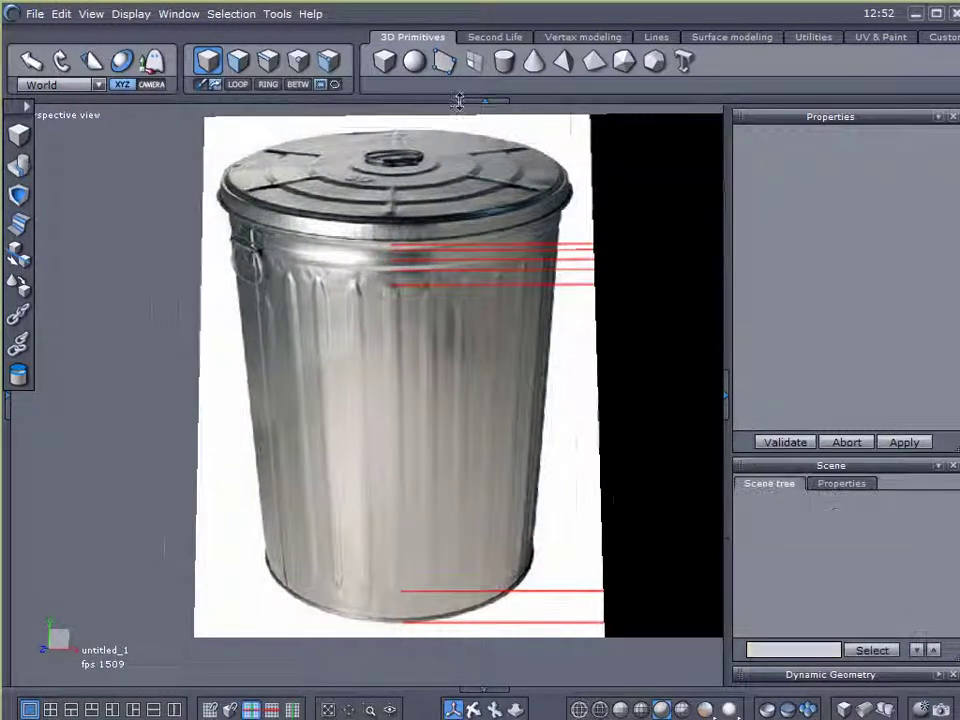
left_click(504, 61)
left_click(391, 217)
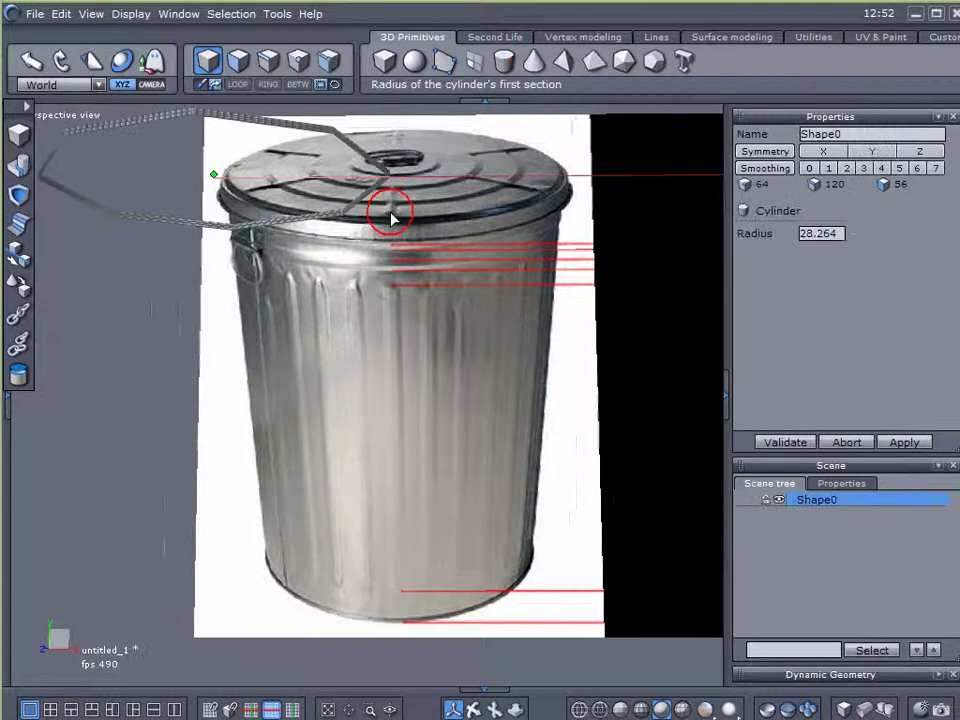
left_click(360, 218)
left_click(380, 522)
left_click_drag(570, 398, 576, 469, "alt")
left_click(705, 709)
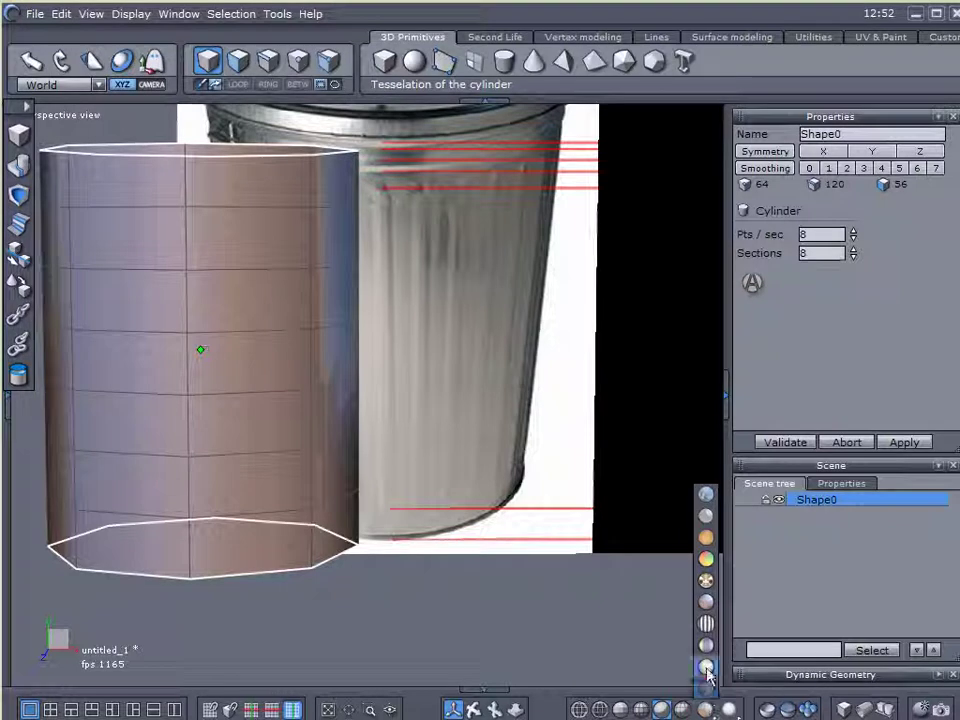
left_click_drag(706, 676, 706, 670)
Step: Set the cylinder's tessellation to 2 sections and 24 points per section, and validate it
double_click(828, 251)
type("2")
key("Return")
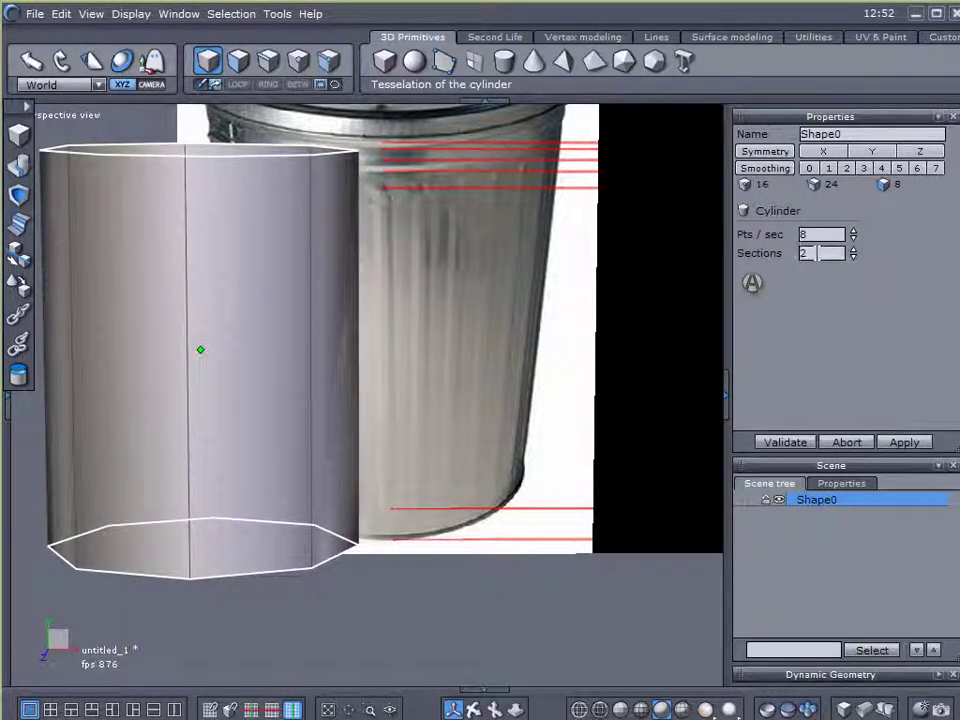
right_click_drag(448, 384, 831, 290)
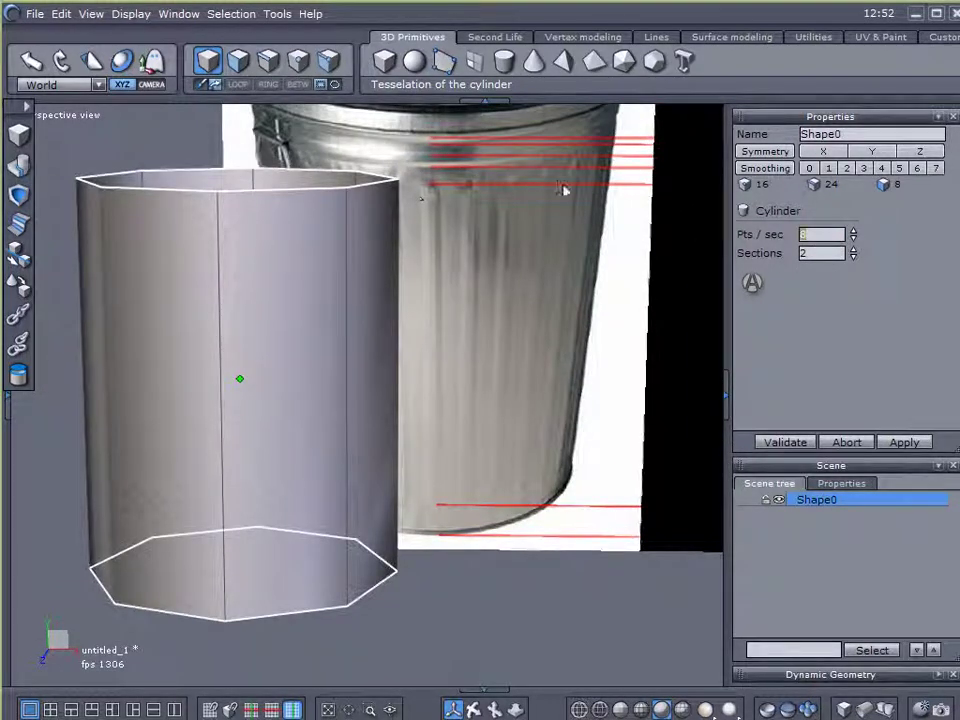
type("24")
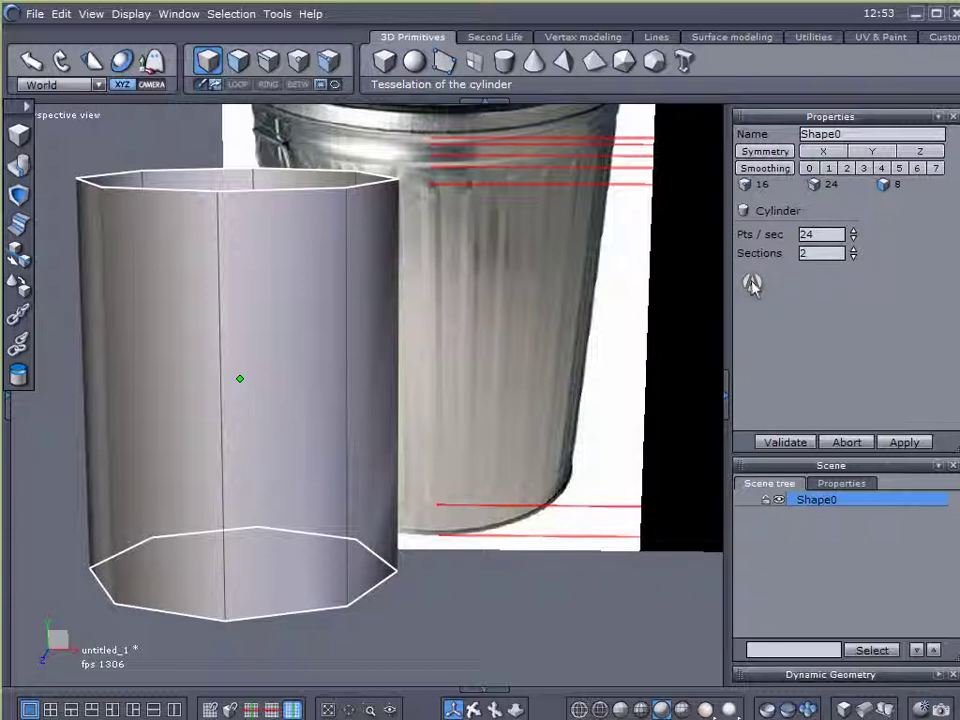
left_click(785, 443)
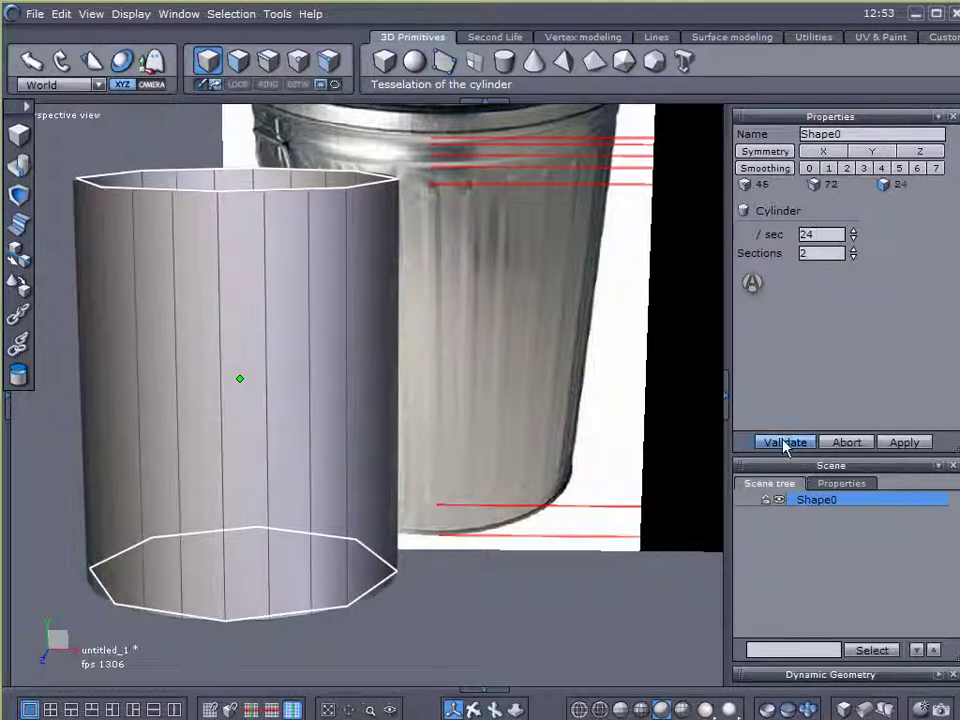
Step: Switch to edge selection for the cylinder, with its bottom rim in view
middle_click_drag(349, 414, 340, 154)
left_click(268, 60)
middle_click_drag(595, 358, 357, 548)
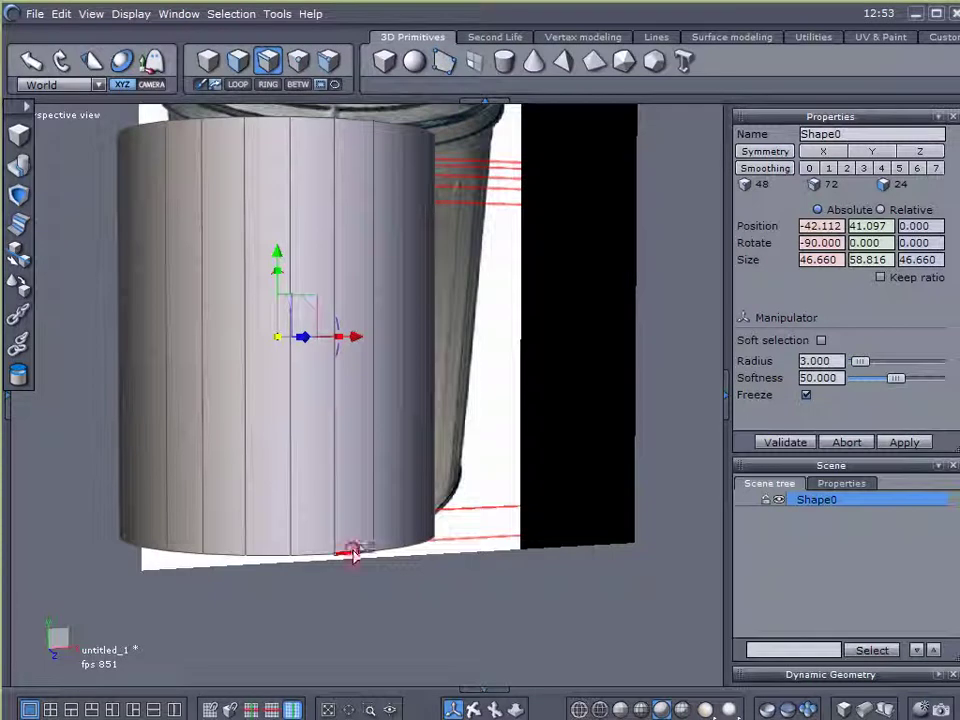
left_click(353, 555)
key("r")
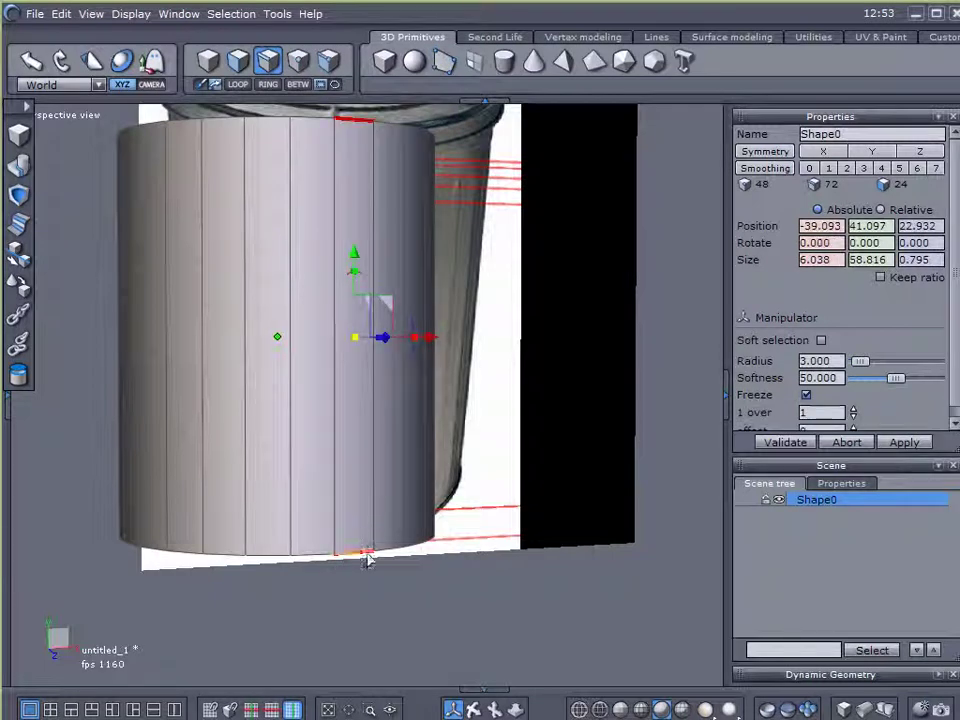
left_click(272, 230, "shift")
left_click(236, 87)
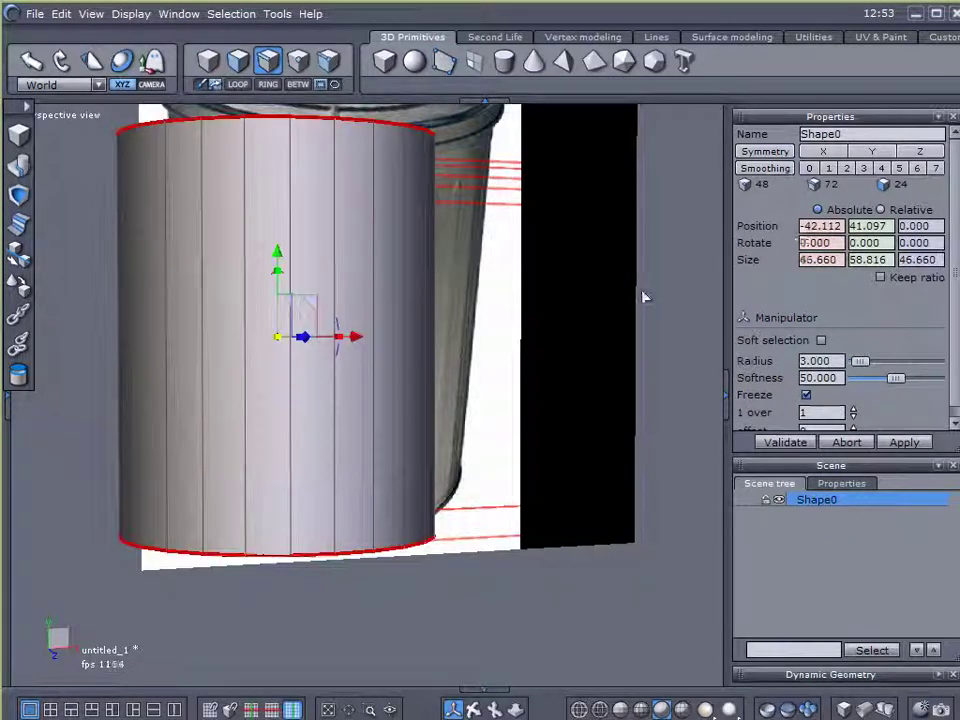
left_click(642, 290)
Step: Select the cylinder's bottom edge loop and scale it inward to about 38.8 cm across
left_click(366, 549)
left_click(240, 86)
left_click_drag(281, 543, 252, 541)
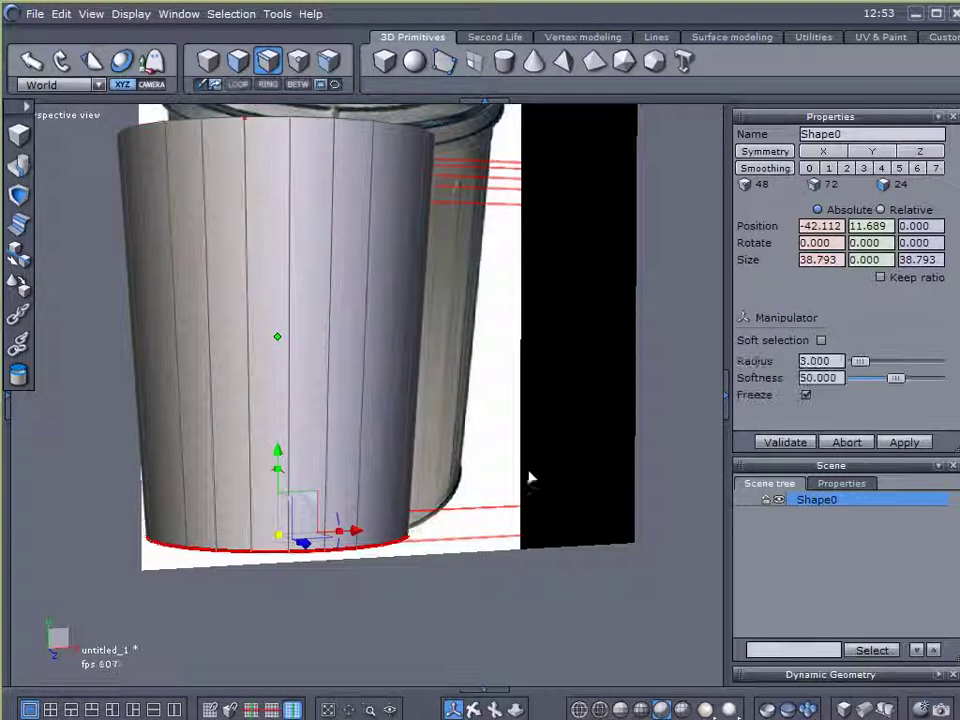
Step: Compare the tapered cylinder with the reference can, examining where edge loops are needed along its height
scroll(531, 476, "down", 2)
middle_click_drag(531, 476, 360, 456)
middle_click_drag(465, 440, 487, 498)
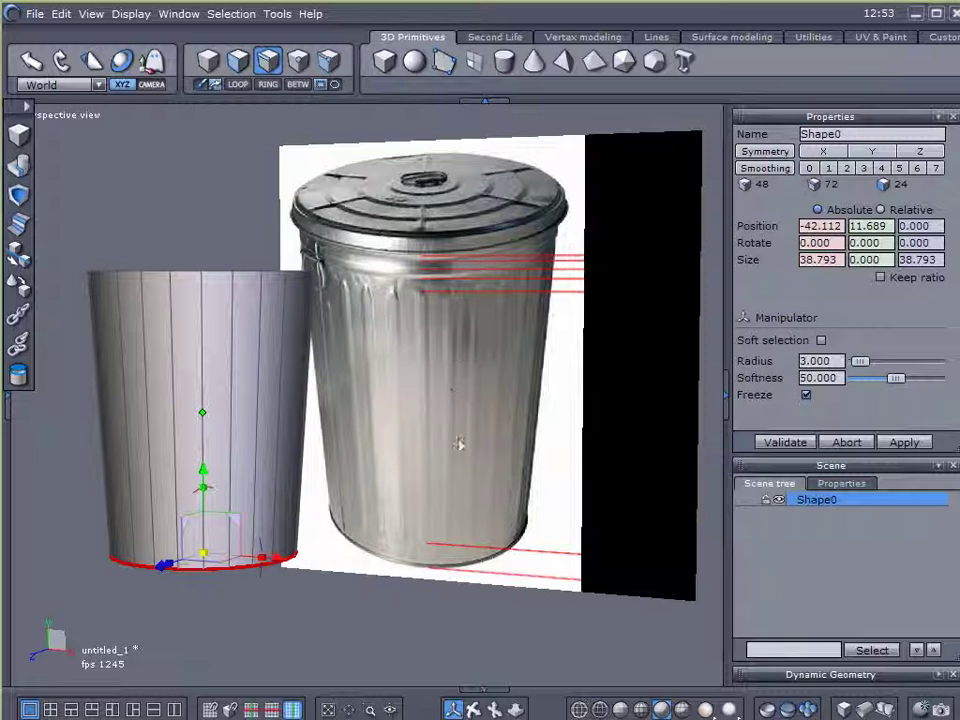
middle_click_drag(415, 459, 426, 482)
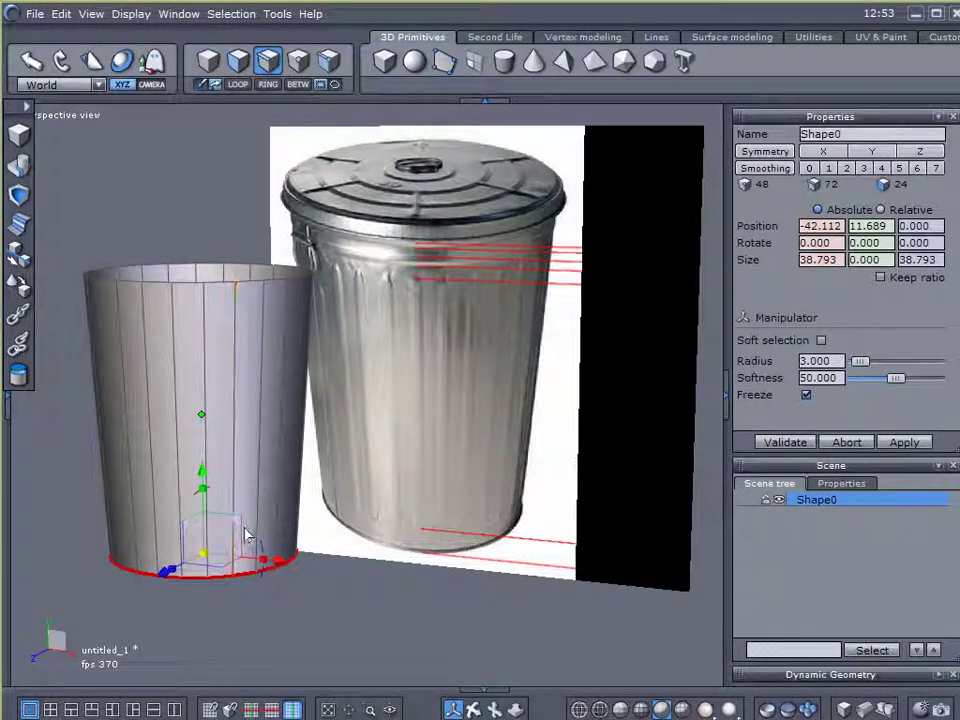
scroll(257, 514, "up", 3)
scroll(415, 455, "down", 2)
left_click(435, 422)
middle_click_drag(435, 420, 445, 388)
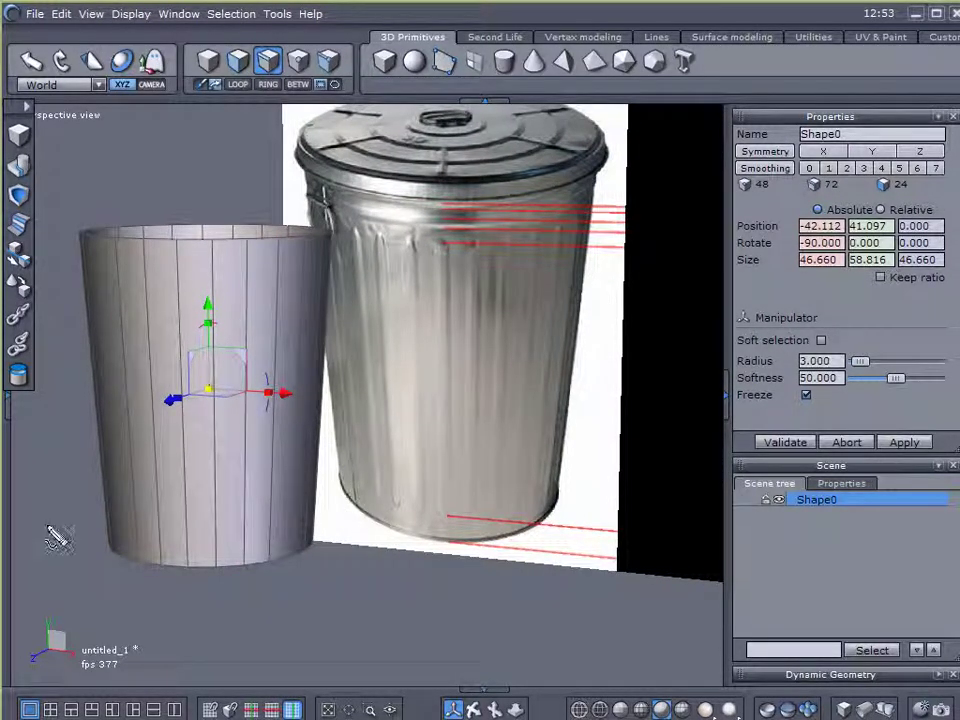
mouse_move(79, 503)
left_mouse_down()
mouse_move(332, 536)
mouse_move(365, 505)
mouse_move(246, 500)
mouse_move(340, 480)
left_mouse_up()
mouse_move(68, 435)
left_mouse_down()
mouse_move(317, 458)
mouse_move(370, 437)
left_mouse_up()
left_click_drag(66, 381, 375, 366)
left_click_drag(66, 313, 338, 326)
key("Escape")
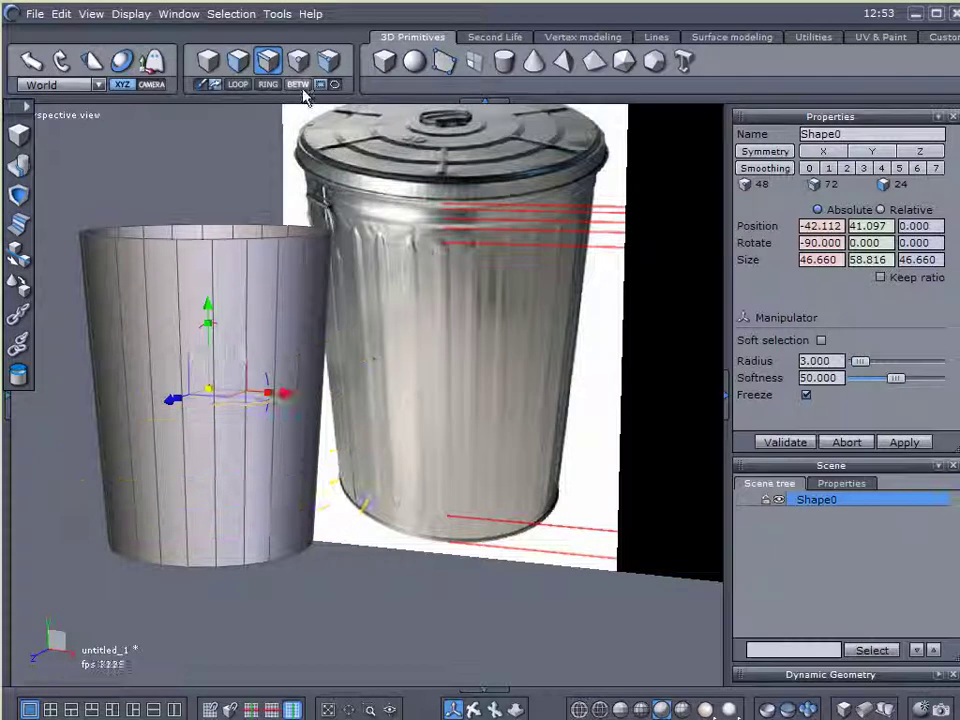
Step: Extract a new edge loop upward along the wall from the bottom rim and set it at a height of about 12.5 cm
left_click(171, 567)
key("l")
scroll(188, 611, "up", 3)
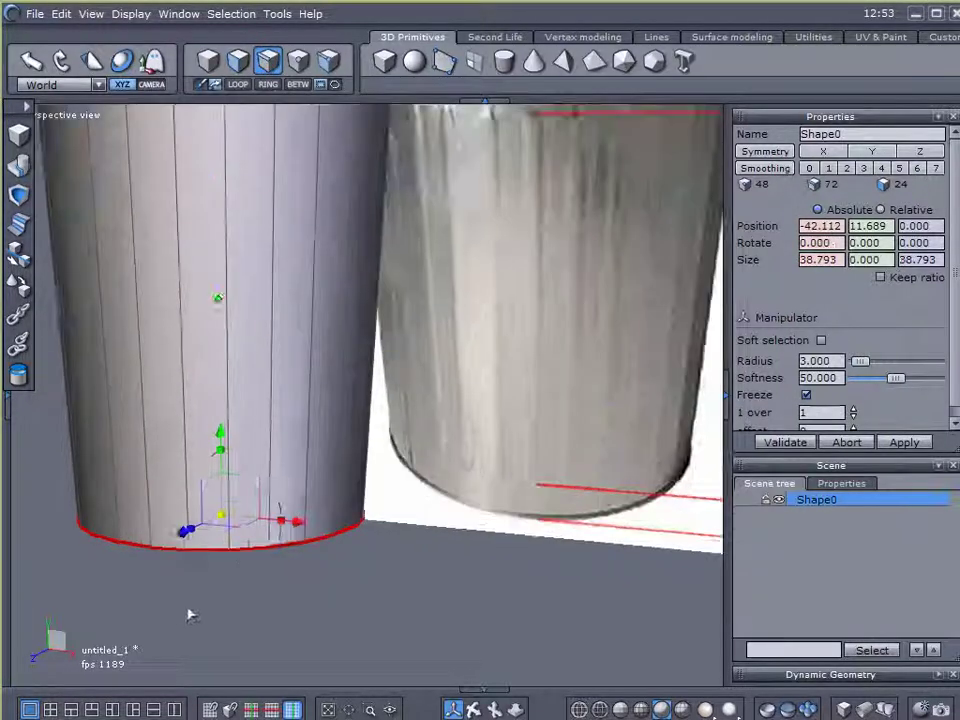
left_click(583, 37)
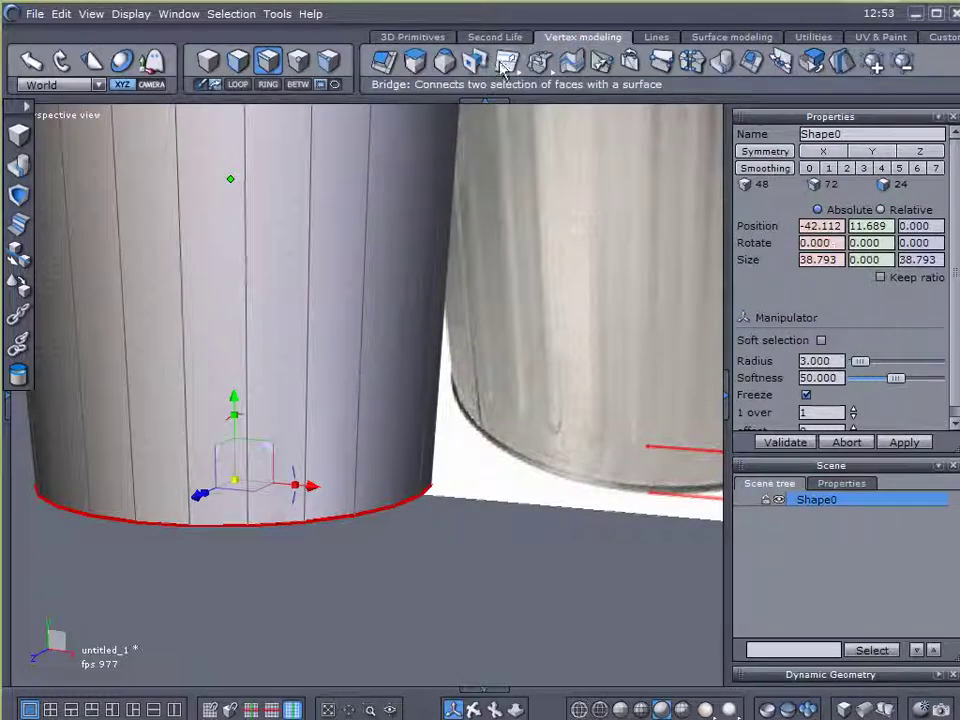
left_click(507, 62)
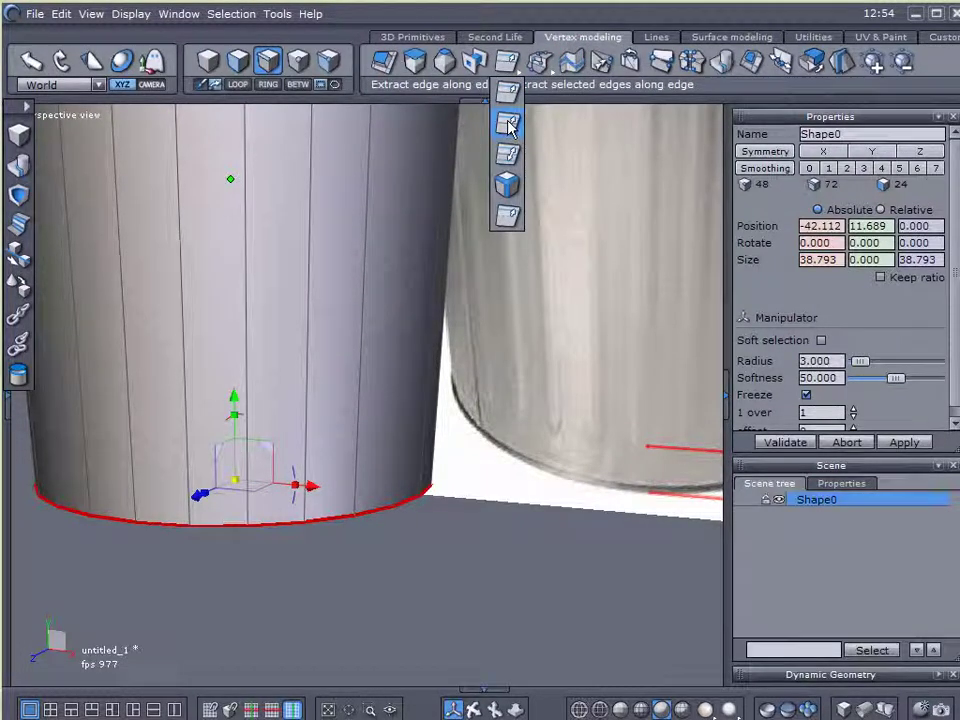
left_click(510, 124)
scroll(228, 545, "up", 3)
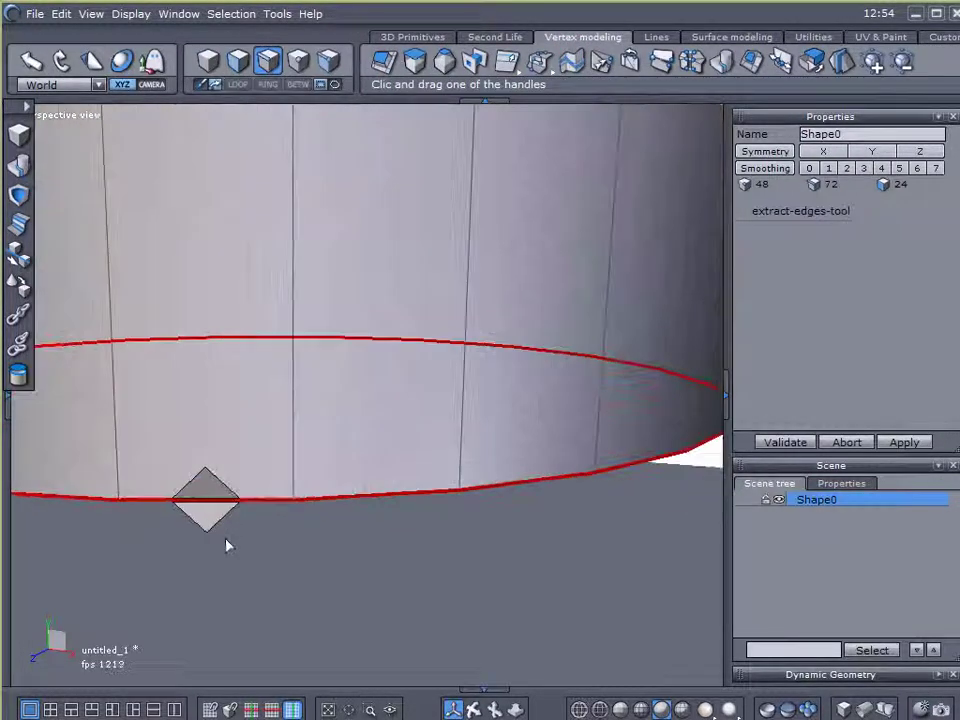
left_click_drag(197, 495, 210, 442)
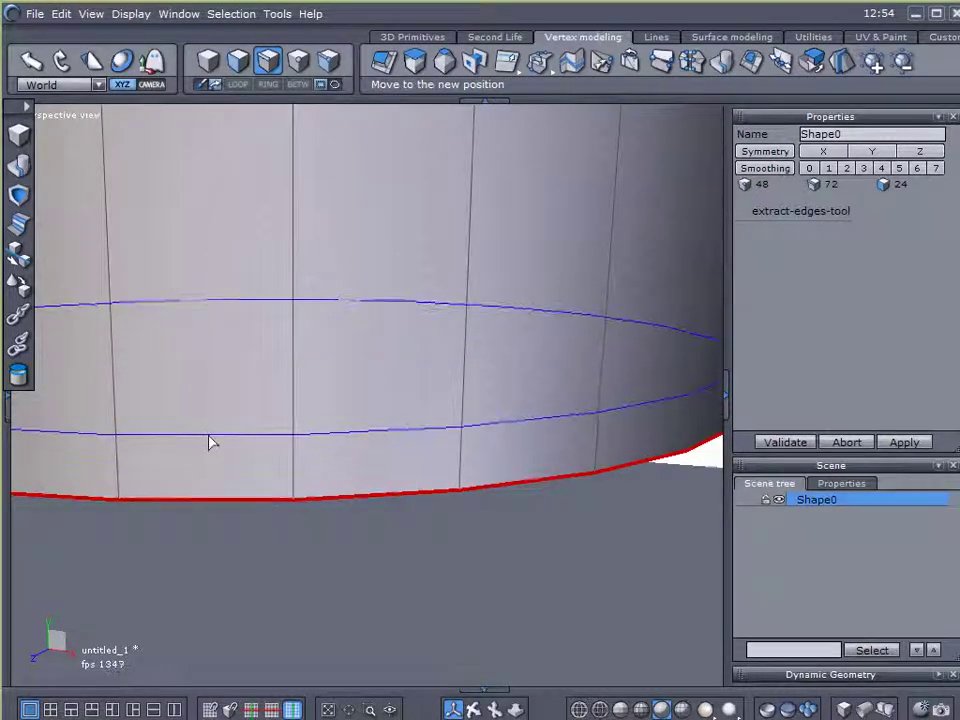
left_click(209, 435)
scroll(463, 533, "down", 3)
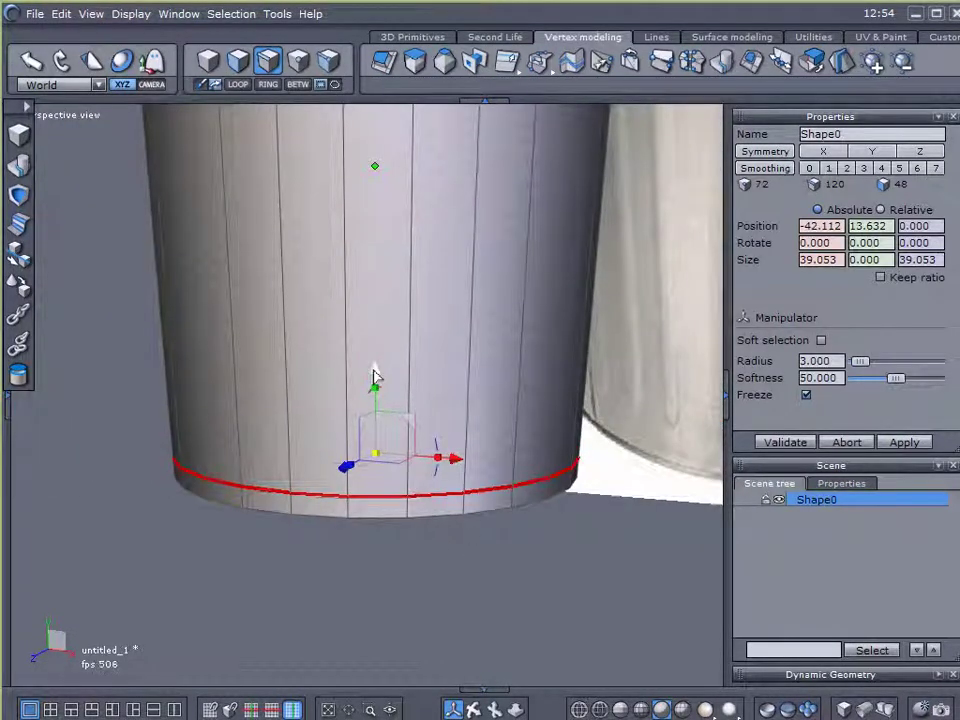
left_click_drag(375, 375, 373, 384)
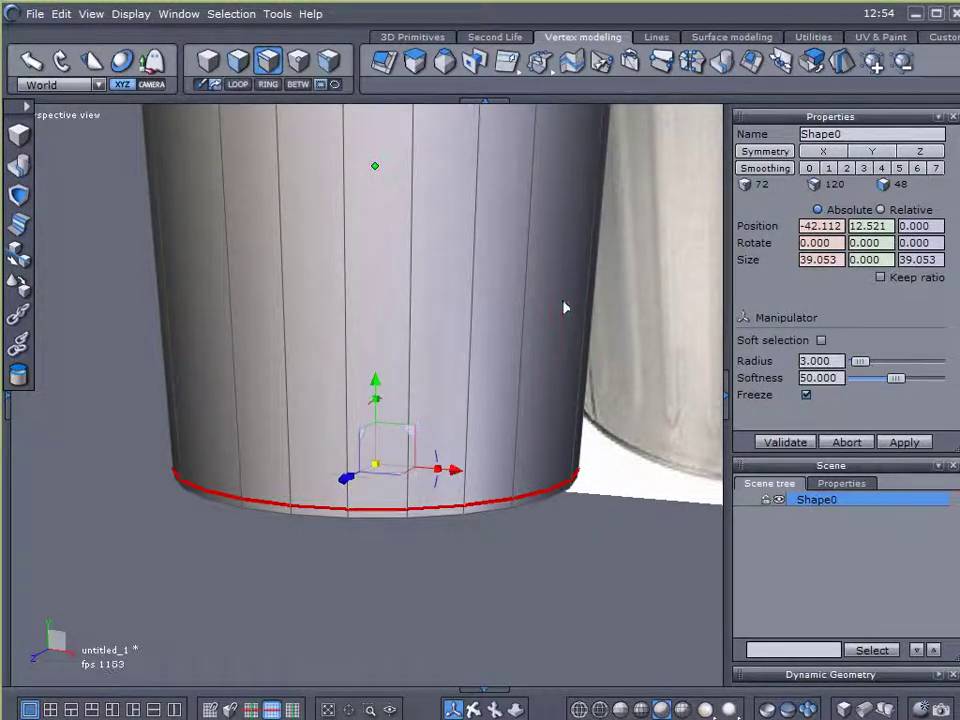
Step: Extract a second edge loop upward from the bottom band's loop, at a height of about 16.3 cm
middle_click_drag(562, 300, 478, 404)
scroll(478, 405, "down", 2)
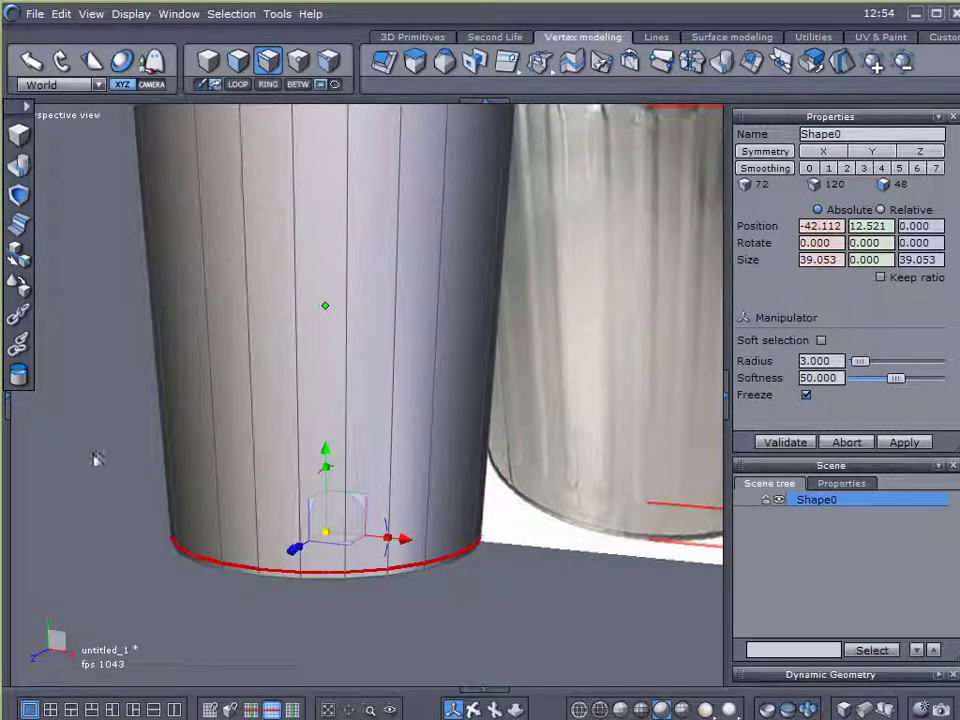
left_click(507, 62)
left_click(507, 125)
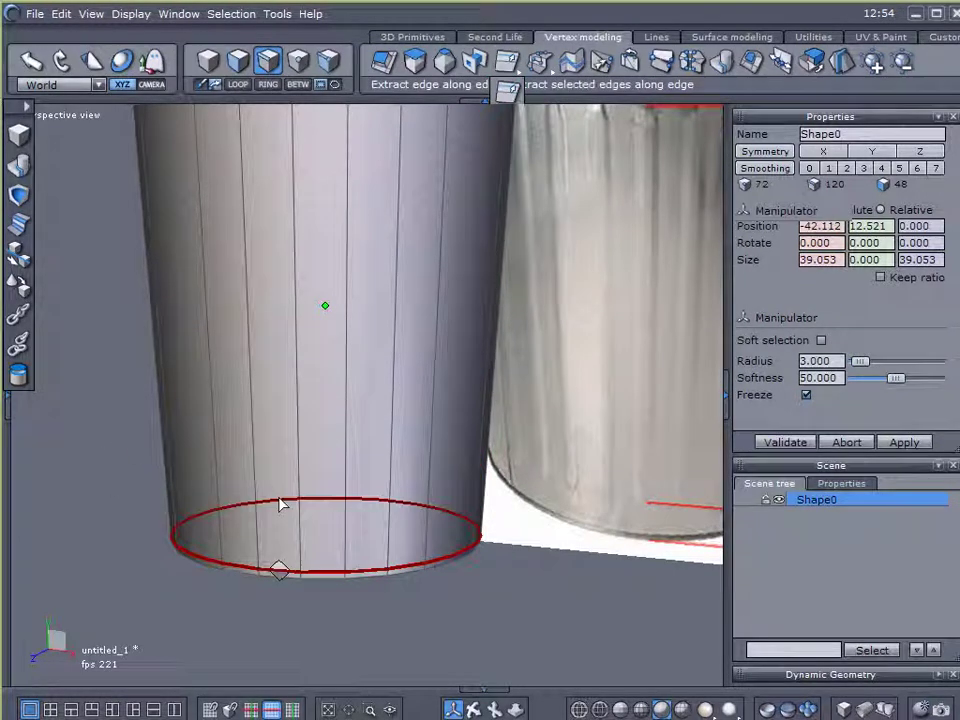
mouse_move(278, 569)
left_mouse_down()
mouse_move(285, 531)
mouse_move(279, 546)
left_mouse_up()
Step: Extract an edge loop down the wall from the top rim and raise it to a height of about 60.7 cm
middle_click_drag(570, 231, 543, 370)
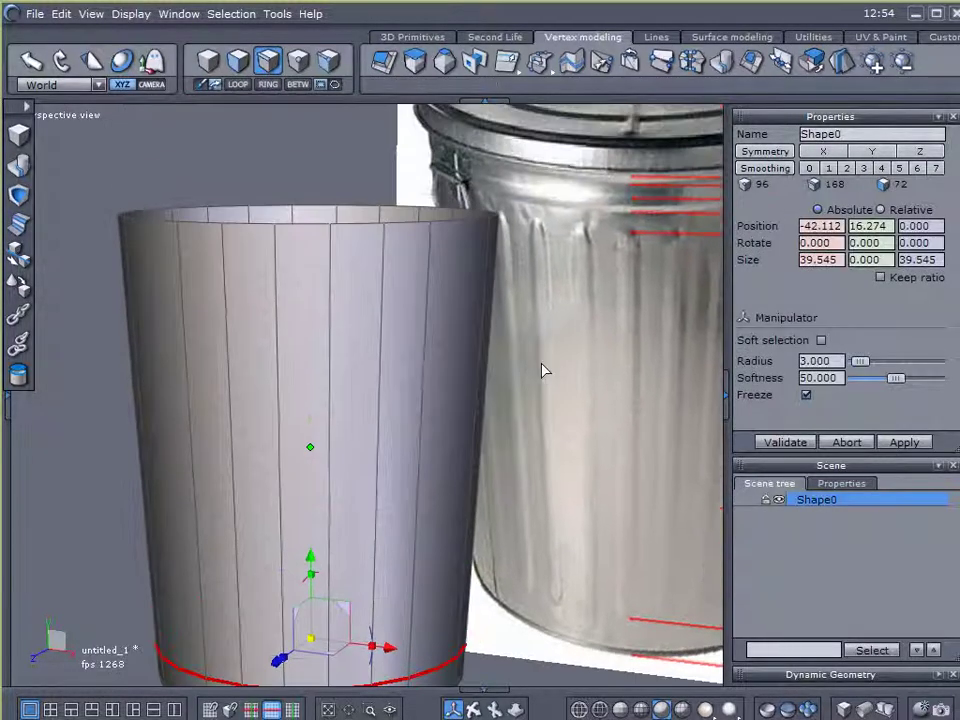
left_click(372, 223)
left_click(241, 85)
left_click(507, 62)
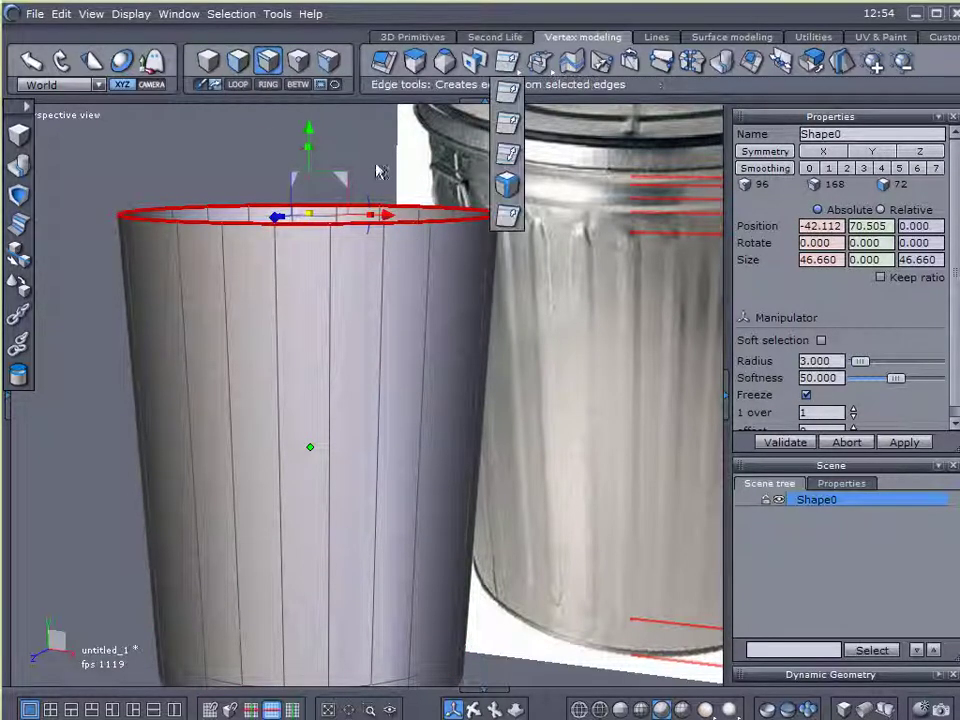
left_click(509, 121)
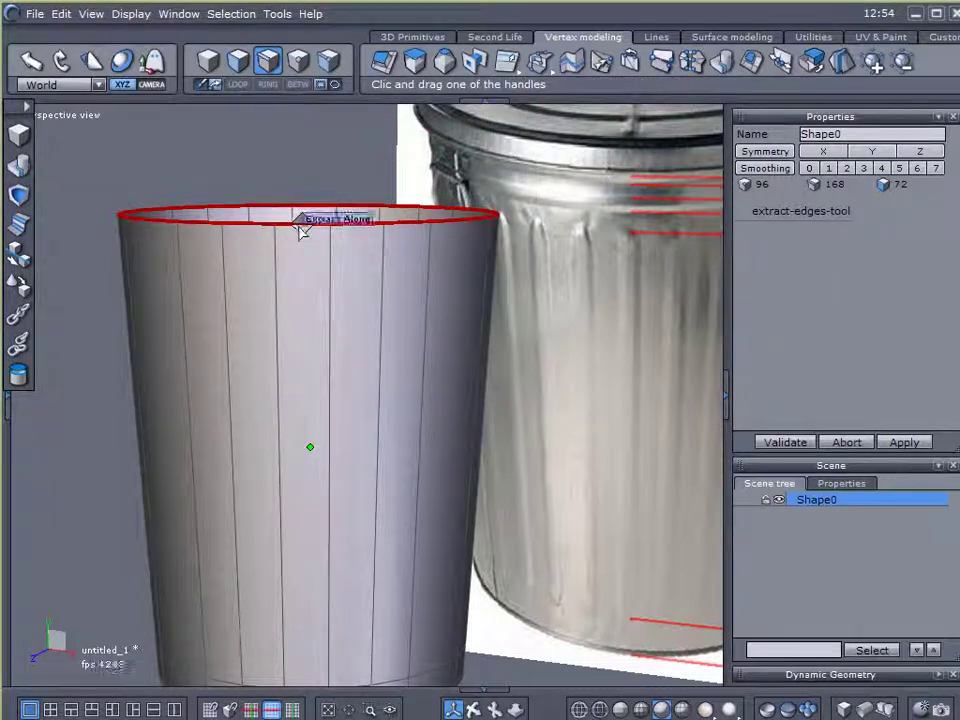
left_click_drag(300, 222, 306, 366)
scroll(502, 424, "down", 2)
middle_click_drag(525, 440, 511, 393)
scroll(435, 358, "up", 3)
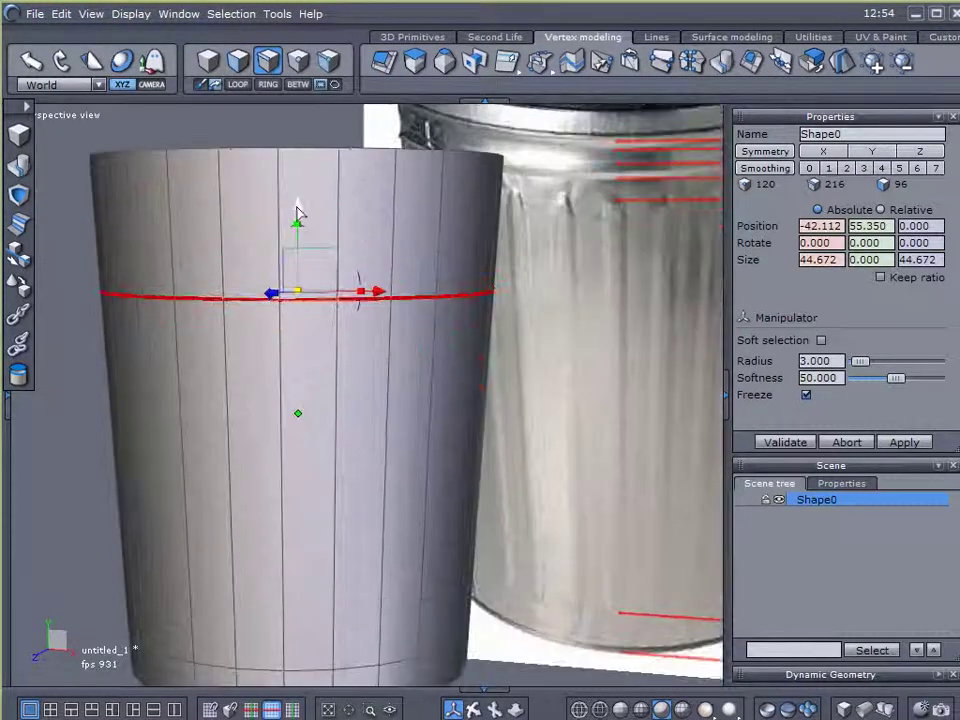
left_click_drag(300, 193, 297, 160)
Step: Extract another edge loop just above the upper one, at a height of about 62.6 cm
scroll(540, 343, "down", 2)
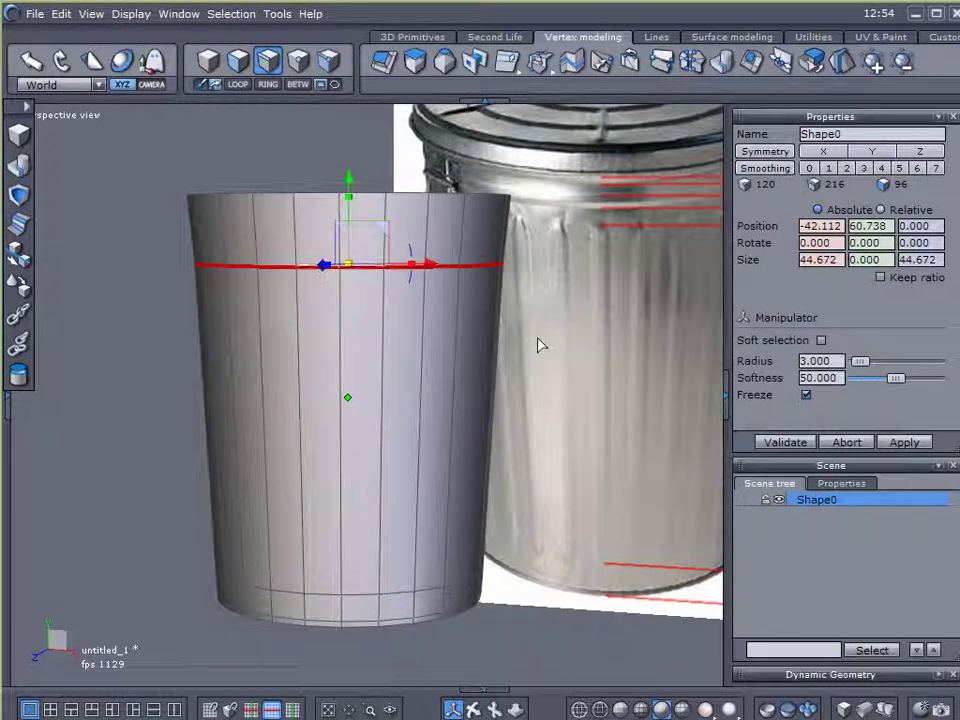
scroll(538, 345, "up", 2)
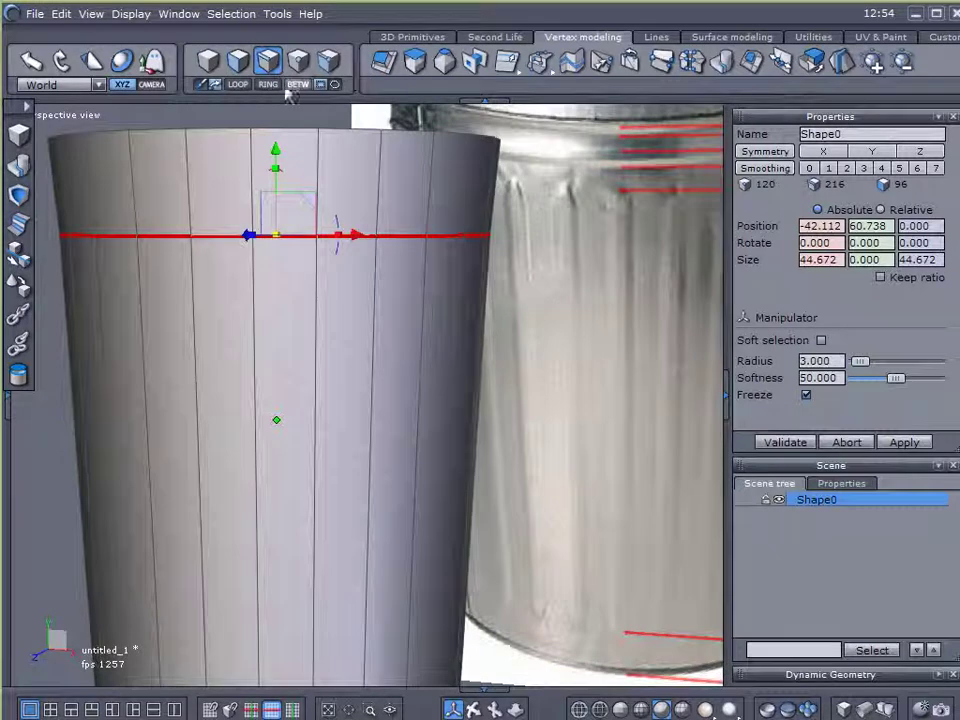
left_click(507, 60)
left_click(509, 127)
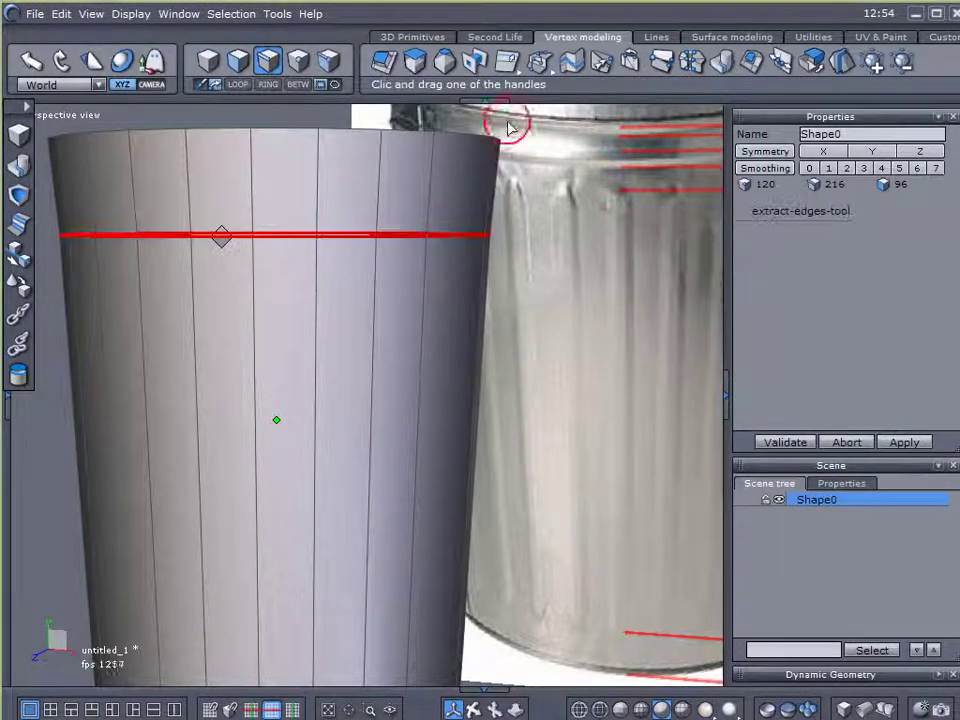
middle_click_drag(536, 257, 530, 335)
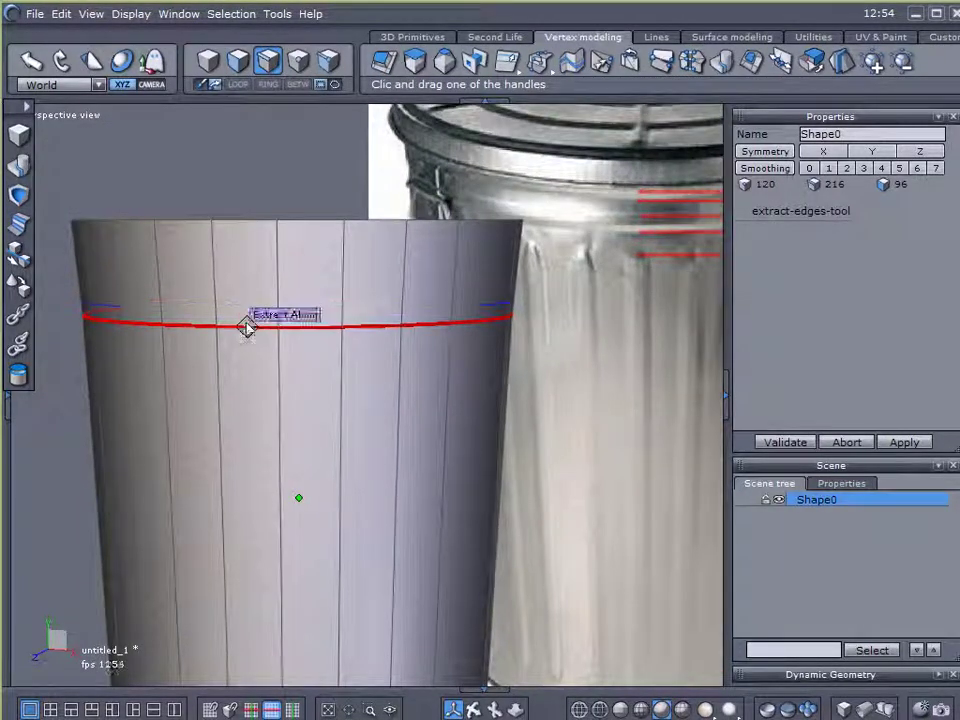
left_click_drag(247, 327, 247, 309)
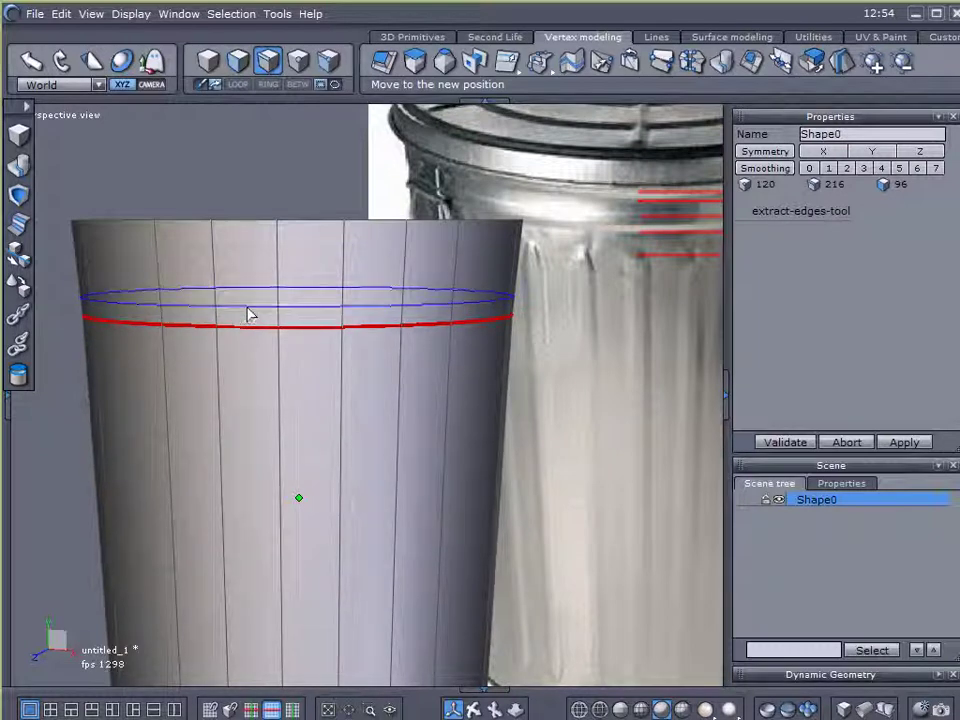
left_click(250, 316)
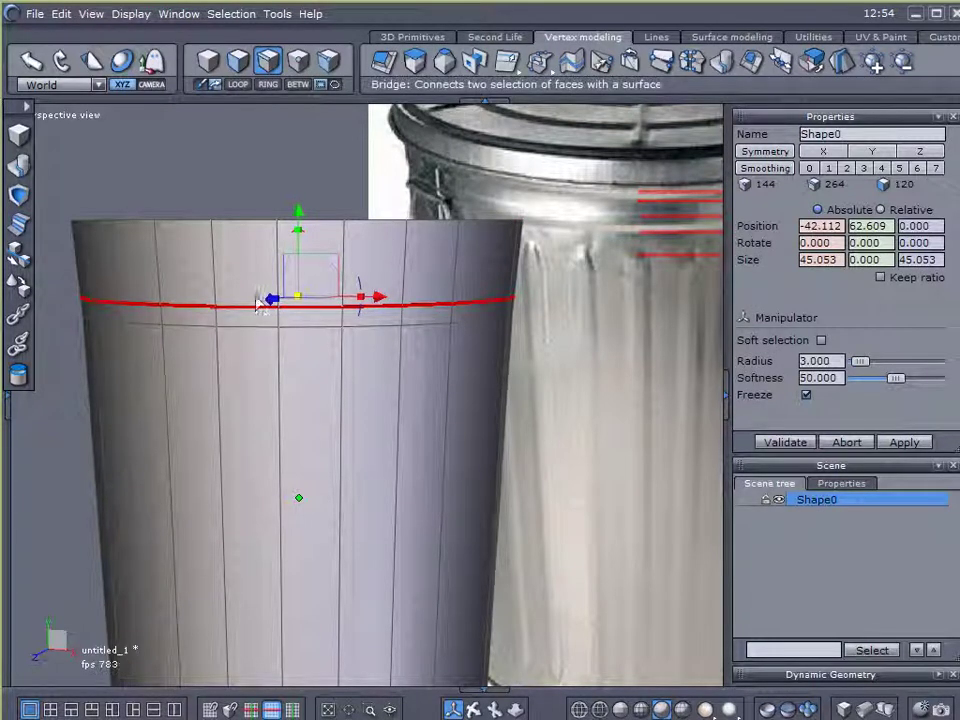
Step: Extract two more edge loops upward along the wall, at heights of about 64.9 cm and 67.7 cm
left_click_drag(507, 60, 512, 125)
left_click_drag(310, 306, 290, 284)
left_click(506, 64)
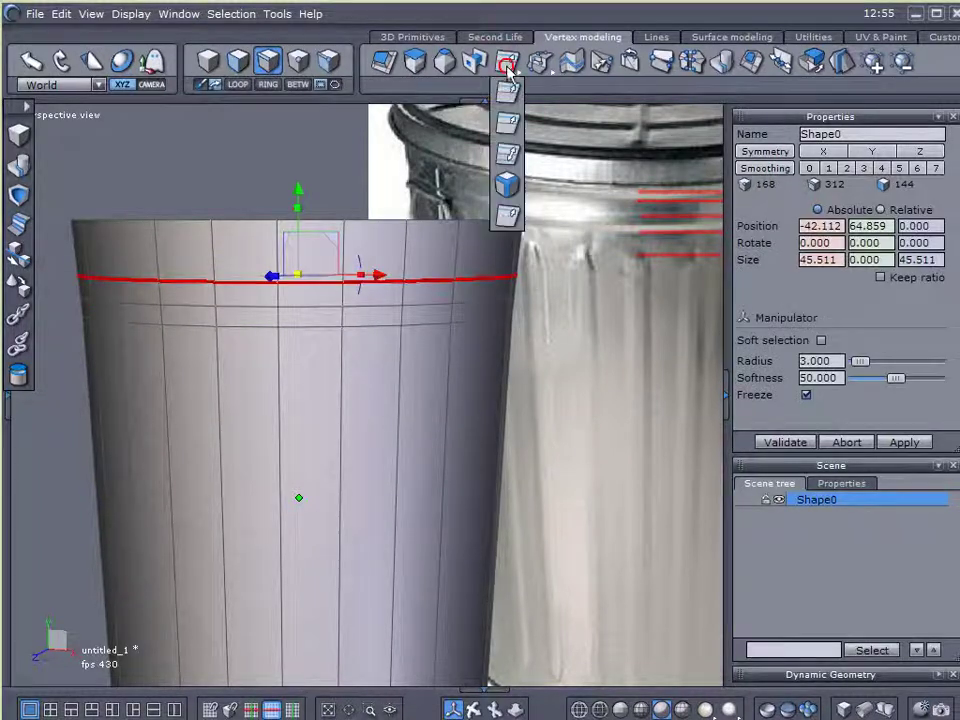
left_click(508, 120)
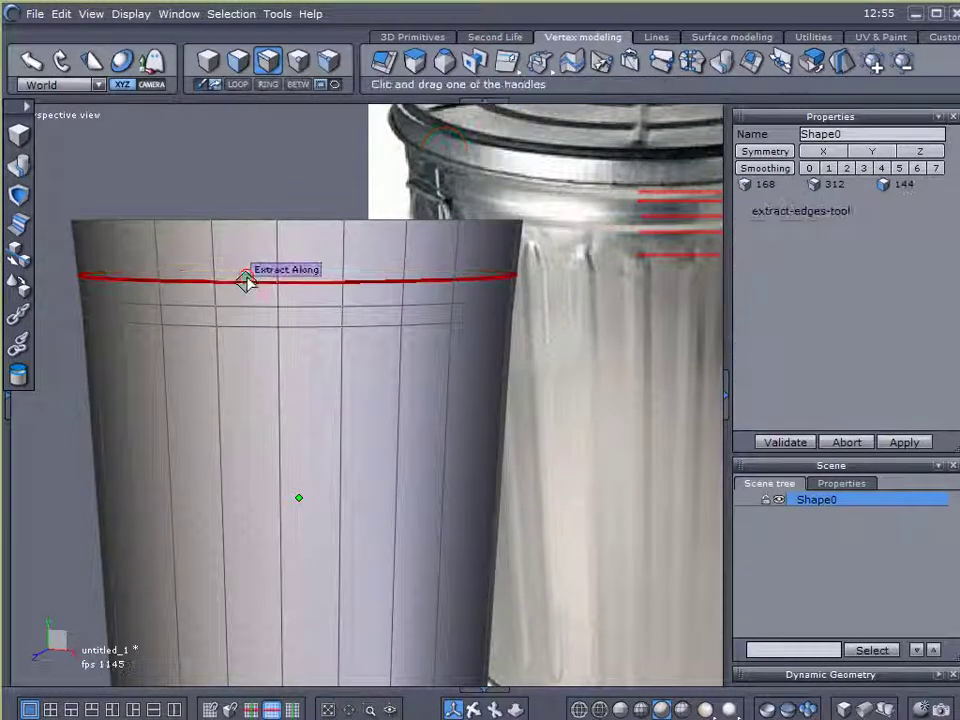
left_click_drag(247, 280, 253, 257)
Step: Extract one more edge loop just below the top rim, at a height of about 68.9 cm
left_click(507, 61)
left_click(507, 90)
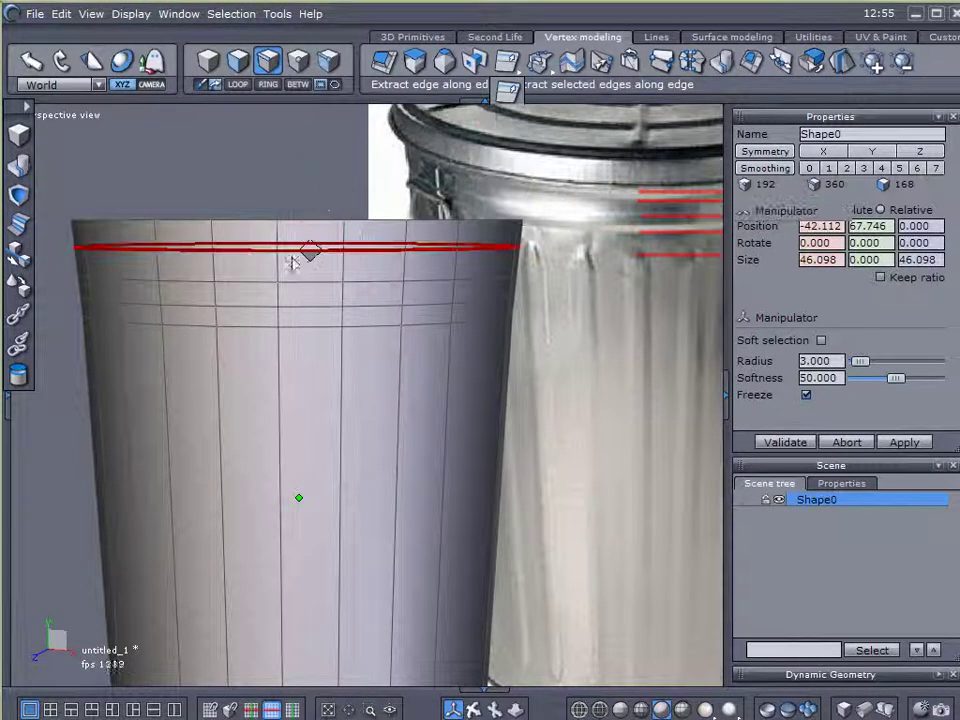
left_click_drag(311, 246, 311, 242)
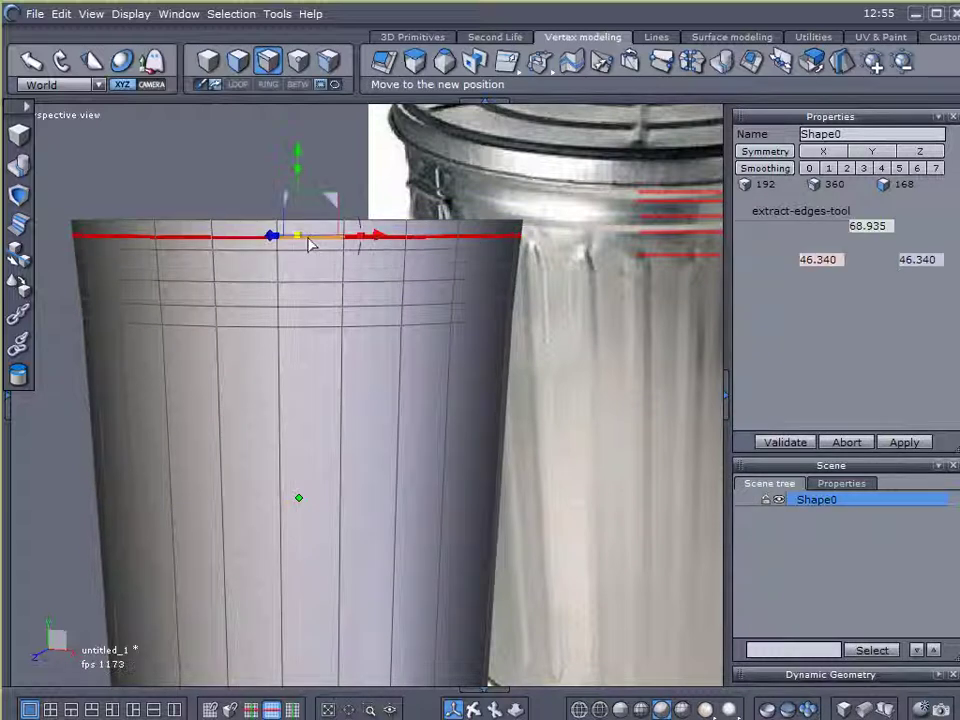
Step: Select the top rim's edge loop, lower it slightly to a height of about 70.0 cm, and clear the selection
left_click(429, 224)
left_click(238, 85)
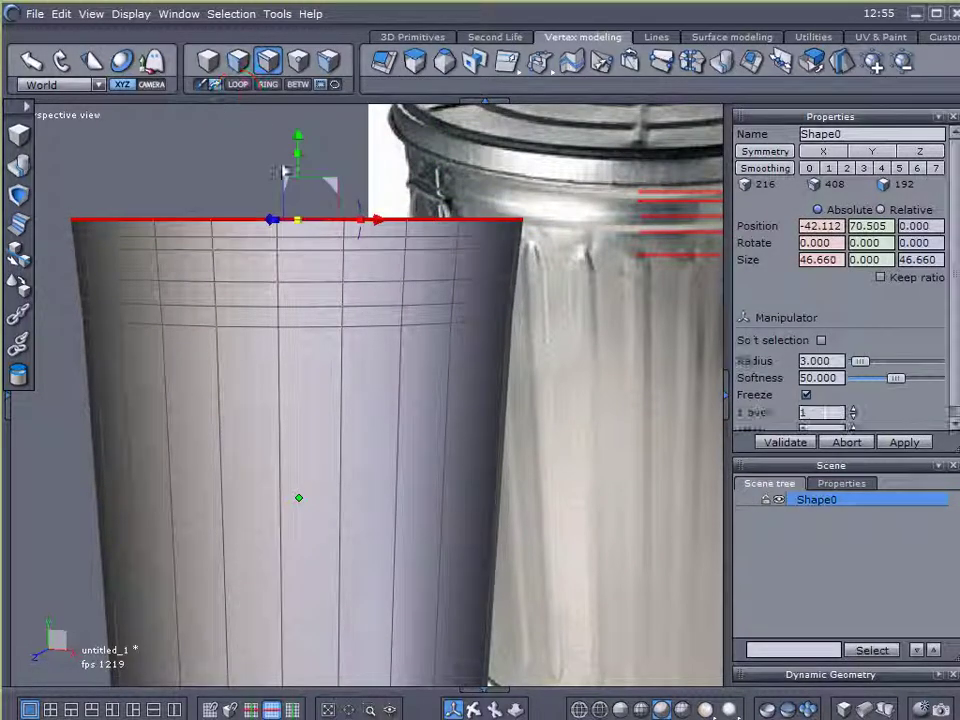
left_click_drag(297, 143, 298, 148)
left_click(600, 261)
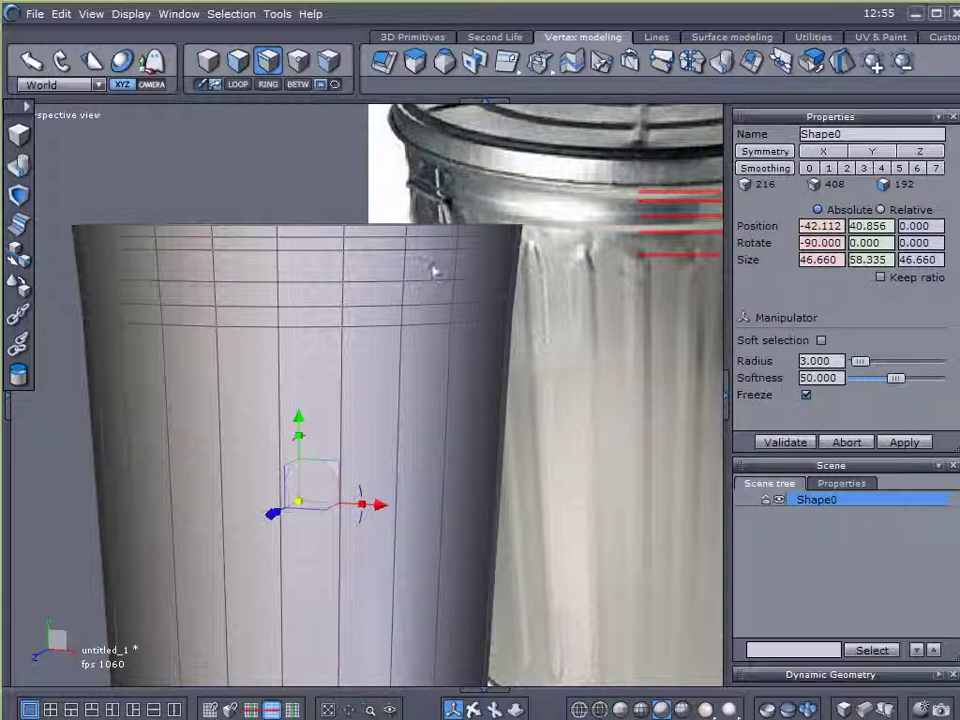
Step: Delete the cylinder's topmost rim edge loop
left_click(437, 227)
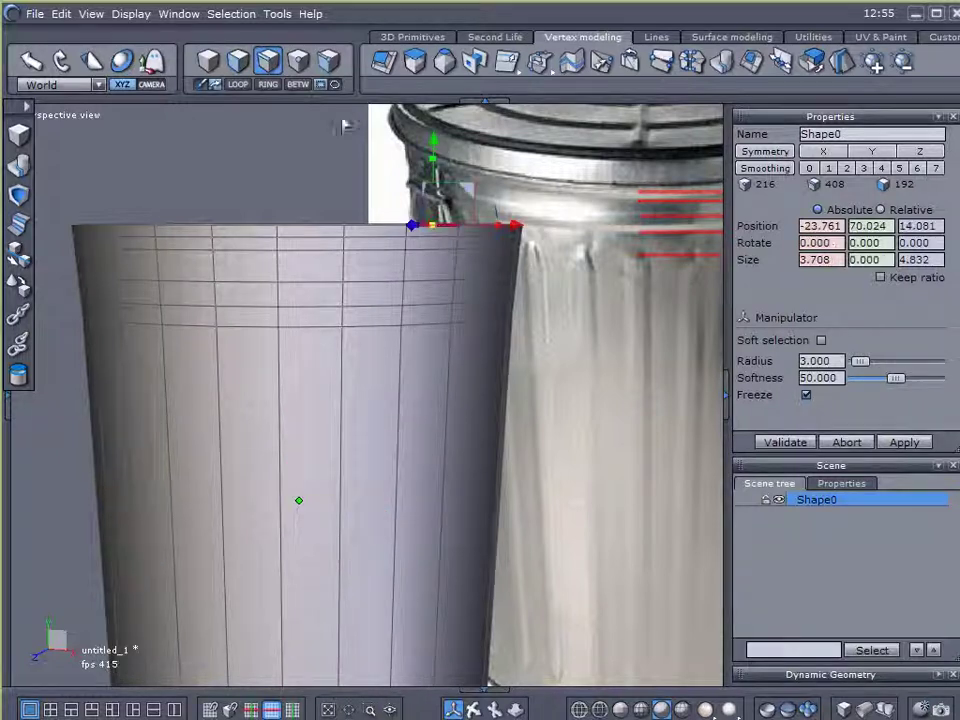
left_click(237, 84)
key("Delete")
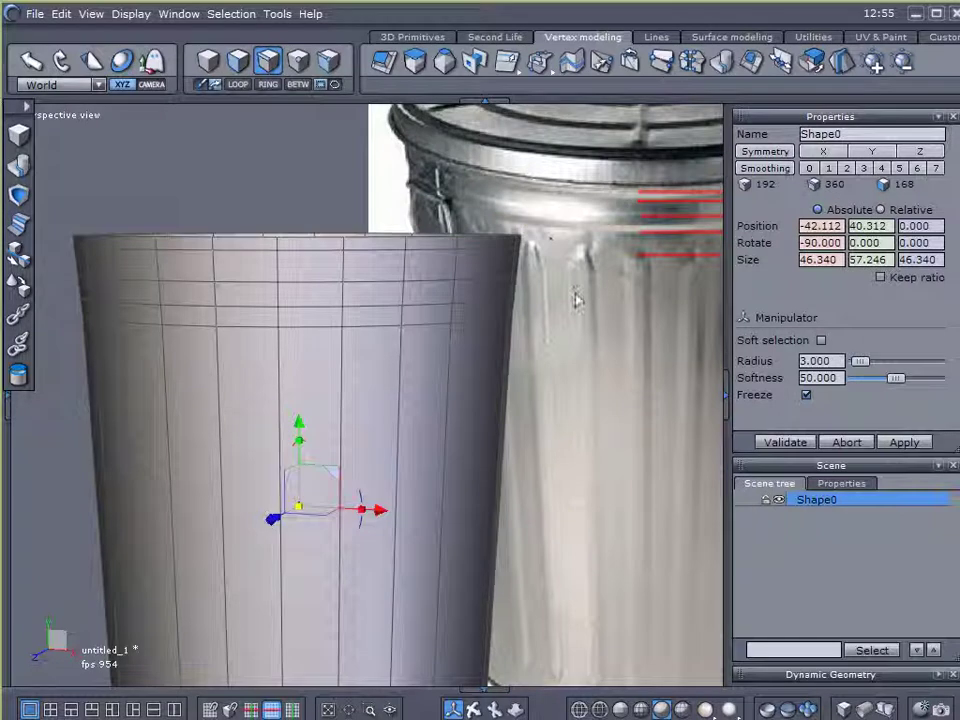
Step: Bring the whole cylinder into view and show the Material and Shading domains panels
scroll(575, 299, "down", 2)
scroll(600, 398, "down", 2)
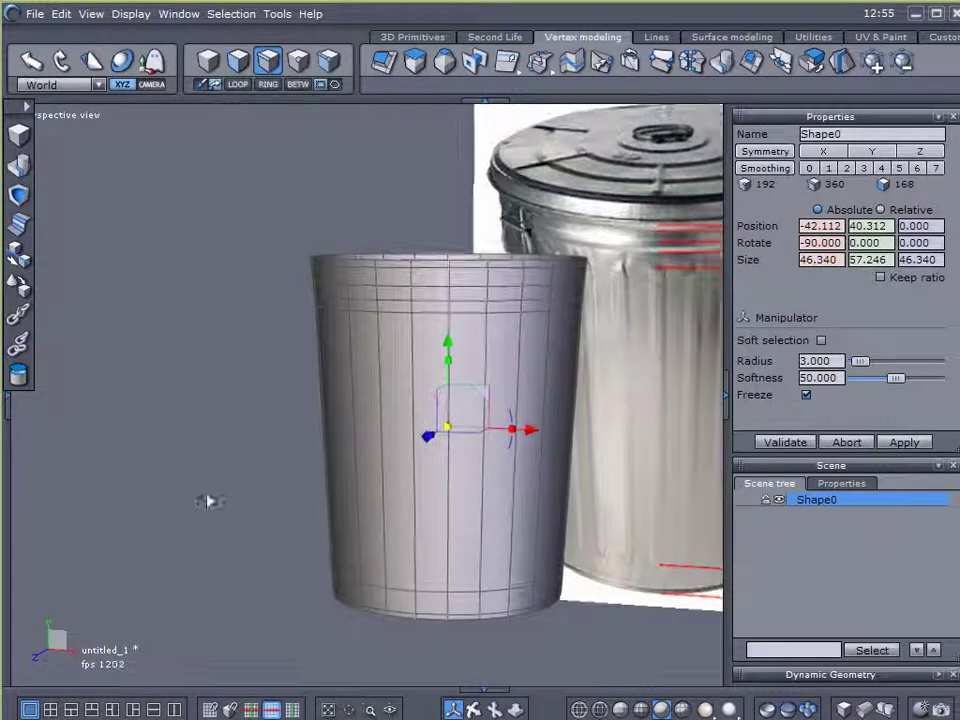
left_click(7, 413)
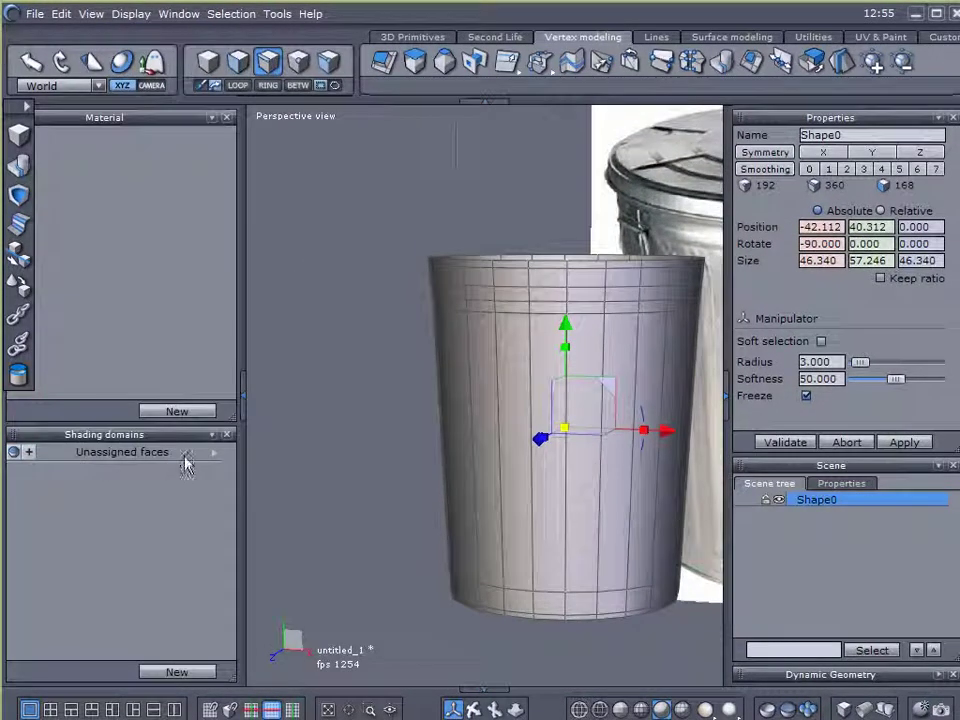
Step: Select the complete face loops of the thin top rim, the third band from the top and the thin bottom band
left_click(239, 61)
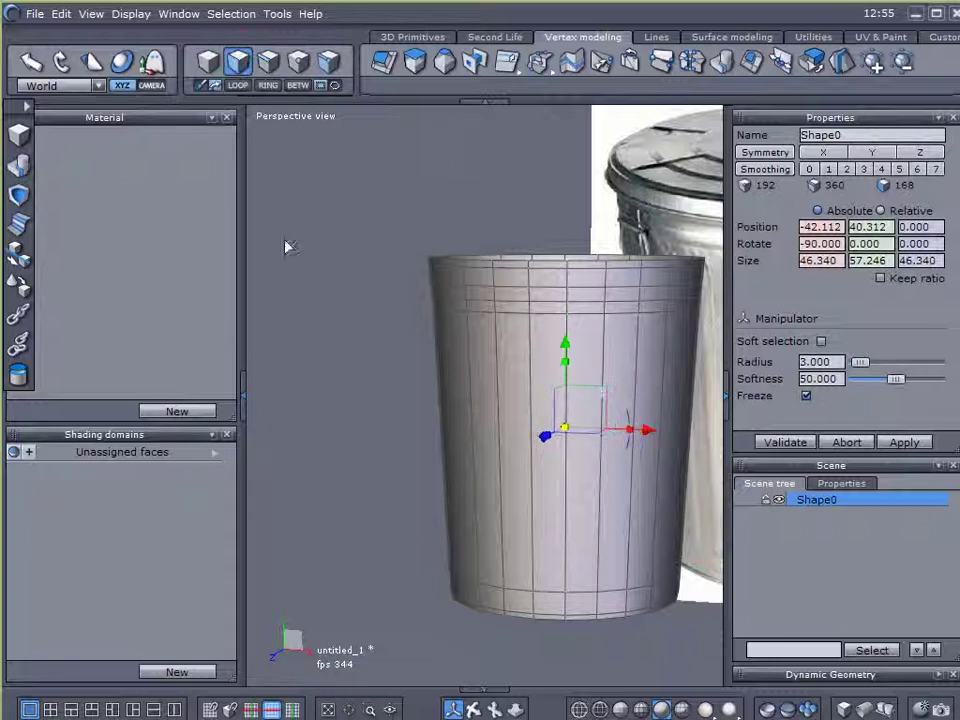
left_click(517, 614)
left_click(555, 619, "shift")
left_click(585, 618, "shift")
left_click(587, 620)
scroll(600, 605, "up", 3)
scroll(304, 458, "down", 3)
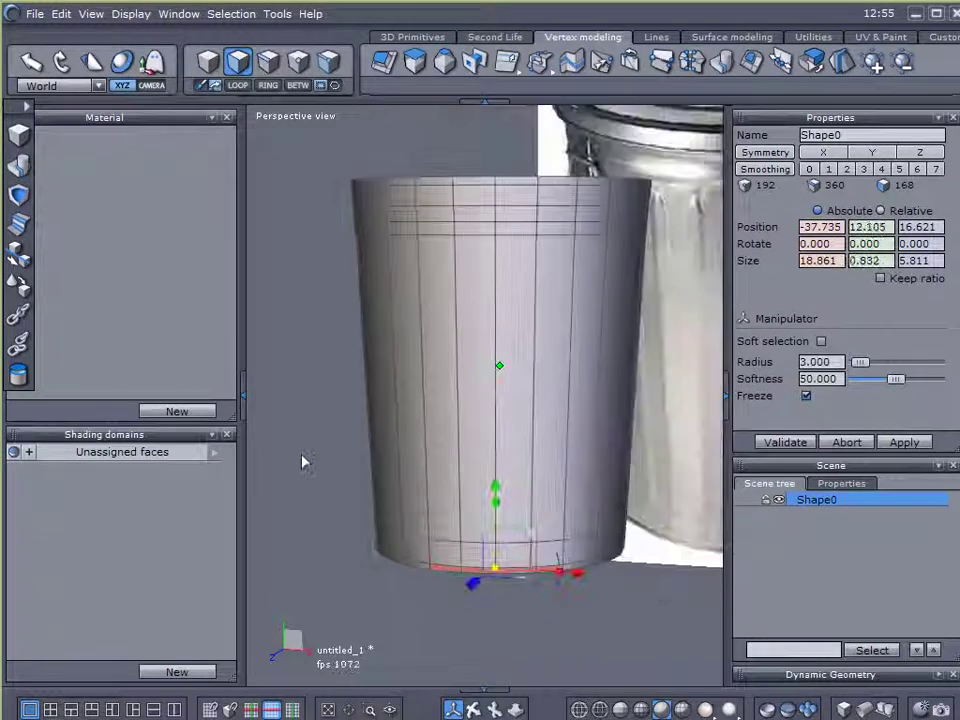
left_click_drag(304, 458, 347, 472, "alt")
left_click(442, 296, "shift")
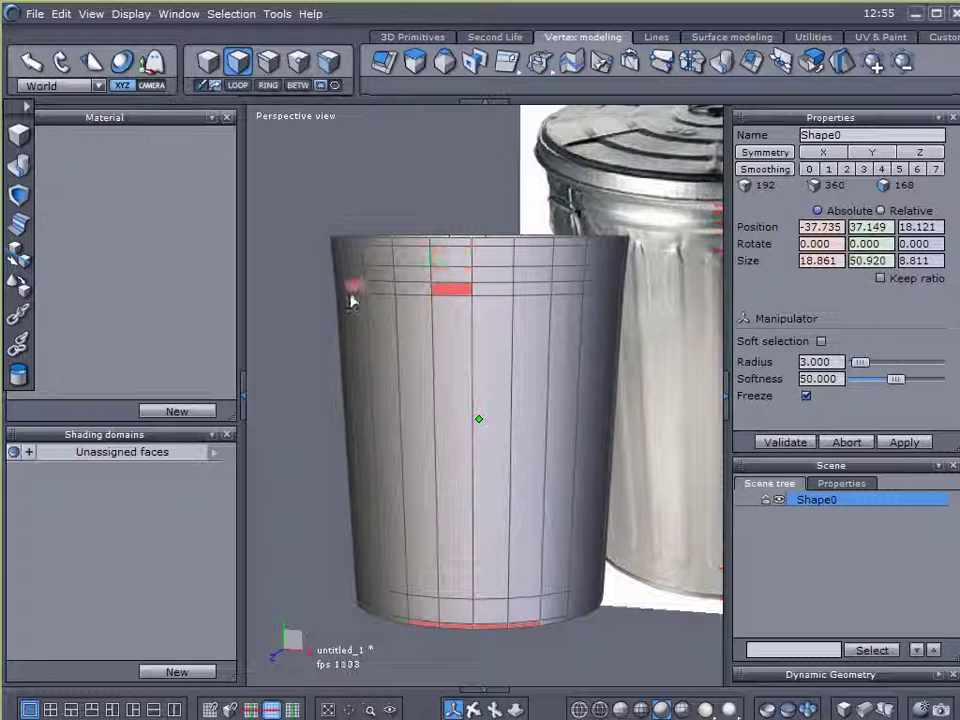
left_click(442, 291, "shift")
left_click(460, 280, "shift")
left_click(454, 244, "shift")
left_click(239, 86)
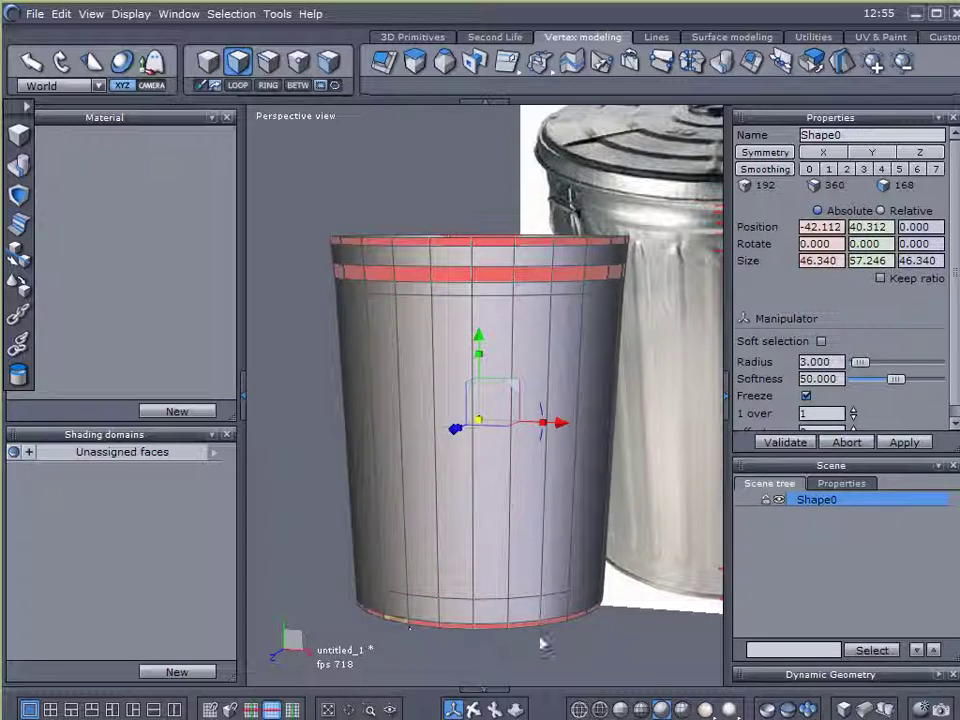
Step: Create a new shading domain from the selected rim, upper and bottom face loops and add a new material to it
middle_click_drag(317, 452, 485, 540)
middle_click_drag(654, 199, 519, 254)
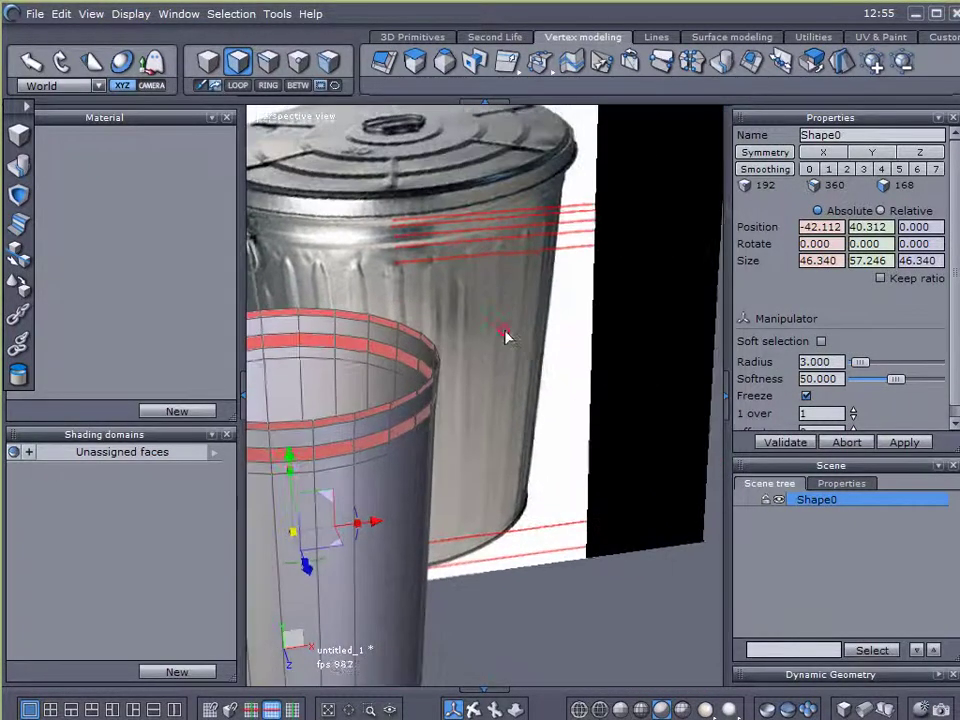
left_click_drag(477, 292, 474, 274, "alt")
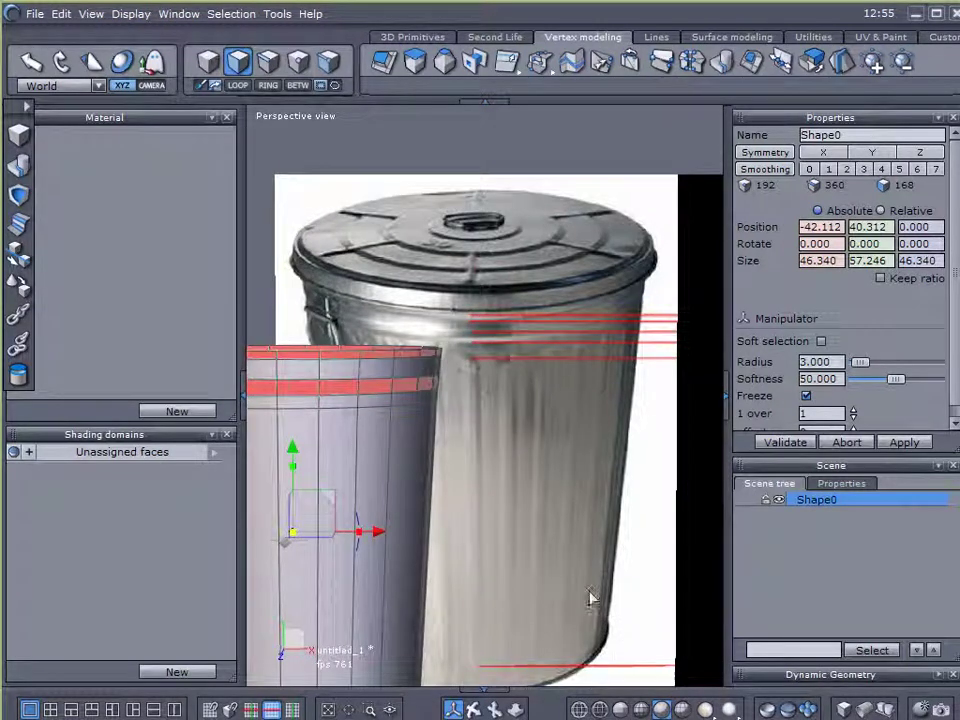
middle_click_drag(530, 512, 688, 405)
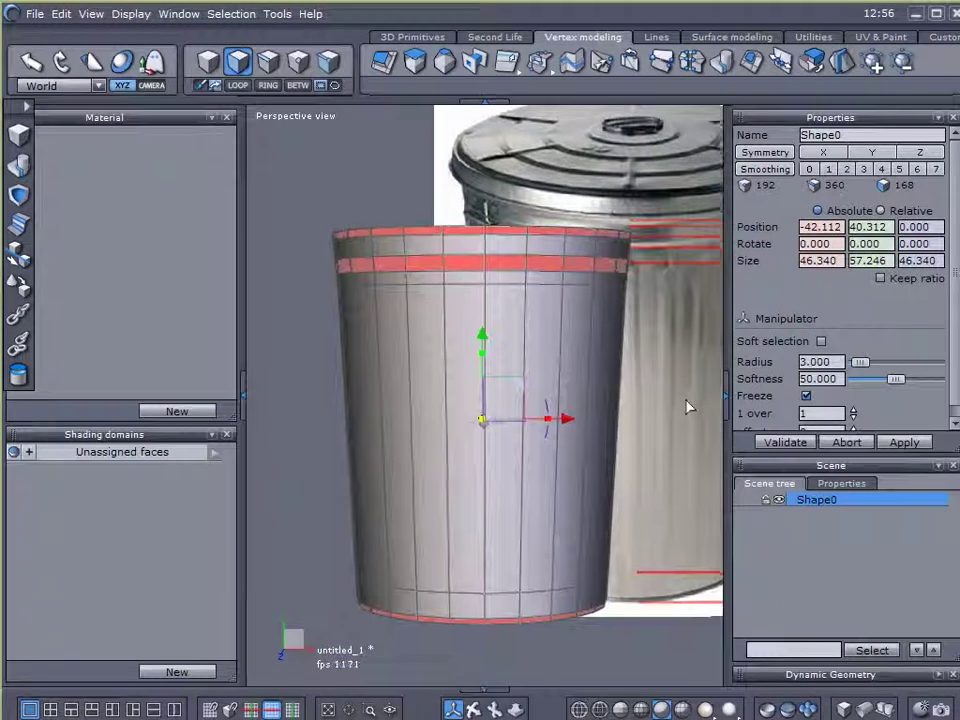
left_click(201, 677)
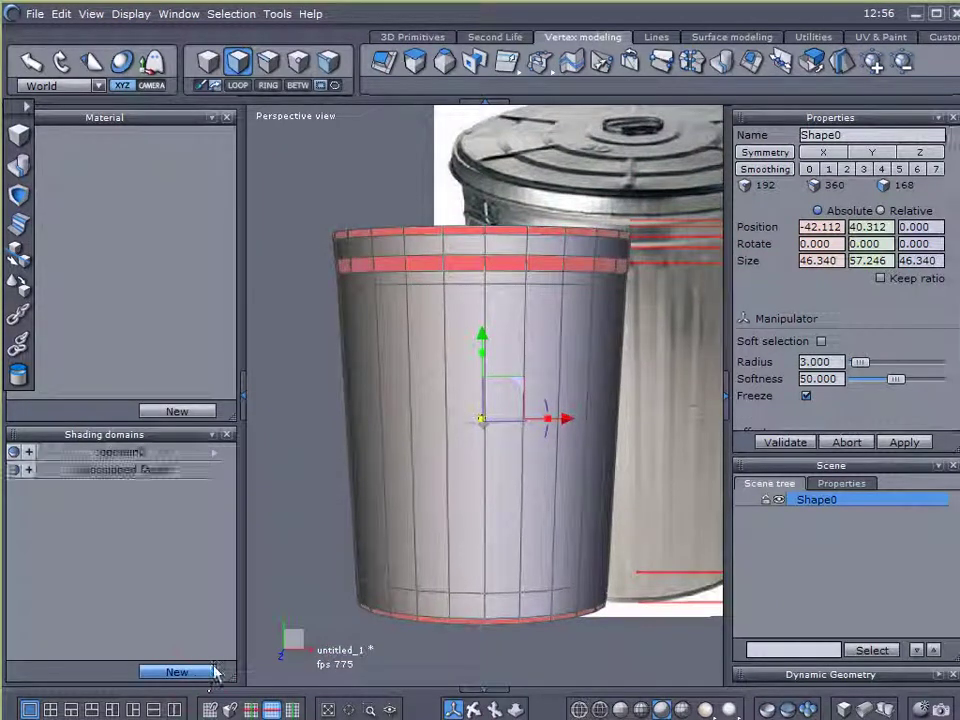
left_click(195, 411)
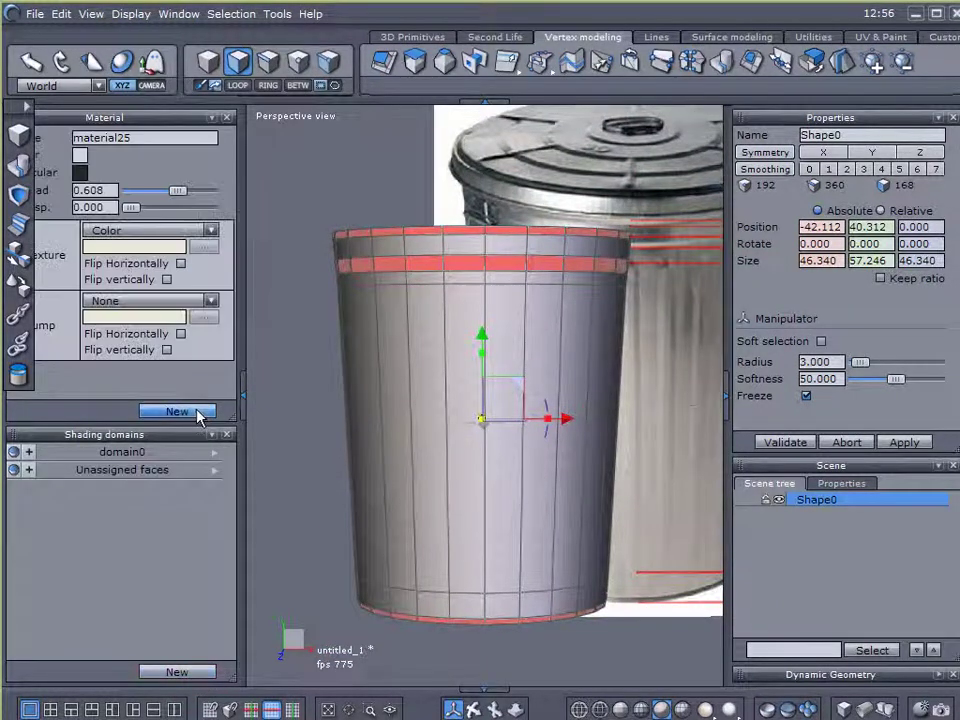
Step: Set the new material's colour to bright green, collapse the side panels and clear the face selection
left_click(79, 156)
left_click_drag(143, 226, 134, 254)
left_click_drag(276, 277, 281, 256)
left_click(146, 178)
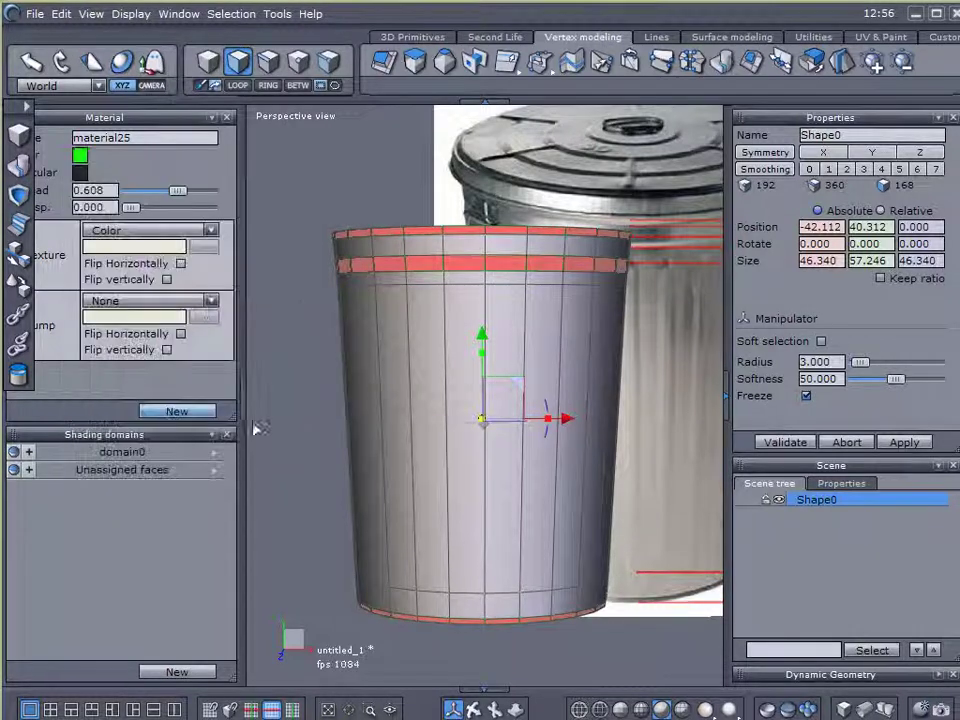
left_click(240, 392)
left_click(152, 354)
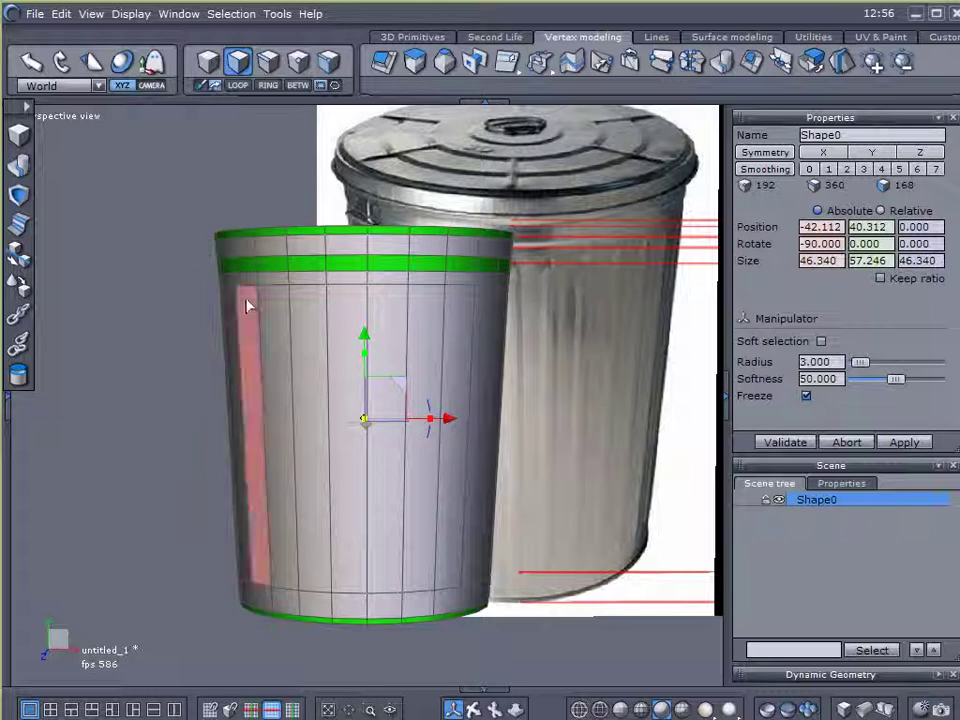
Step: Select the face loops of the second band from the top and the wide band just above the bottom edge
left_click(304, 254)
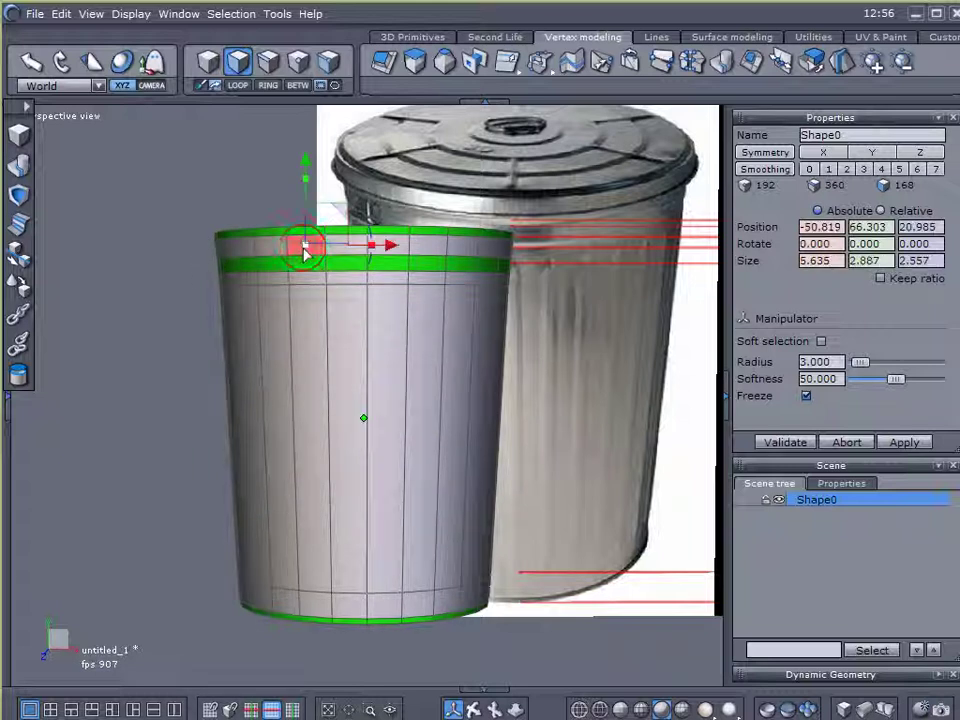
left_click(320, 605, "shift")
left_click(236, 88)
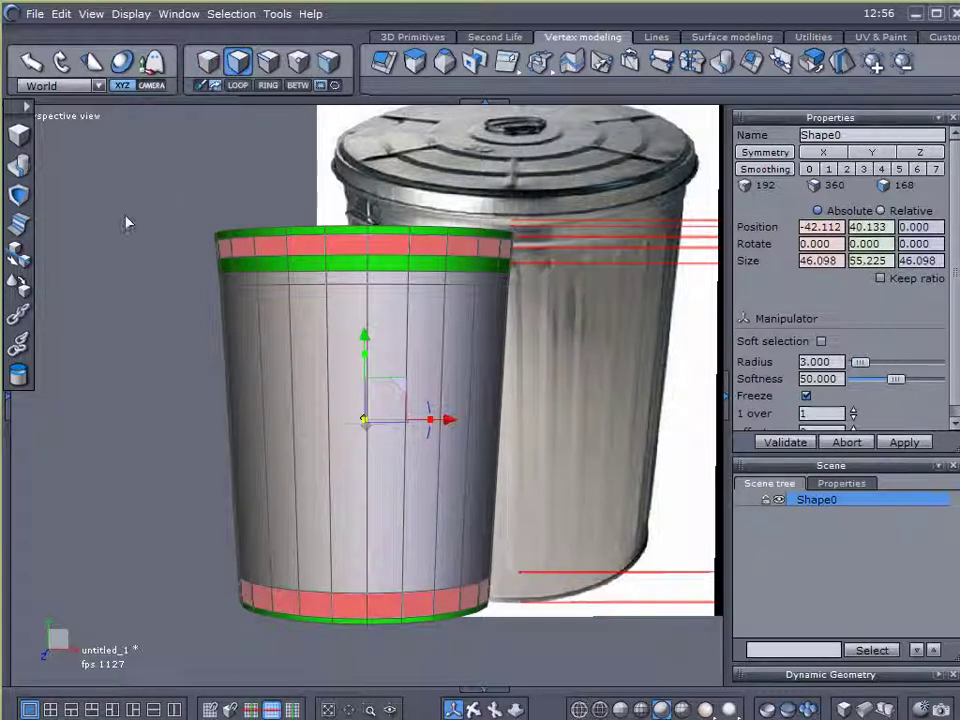
Step: Assign the selected bands to a new shading domain with a new dark blue material of hue 236 and saturation 94
left_click(7, 398)
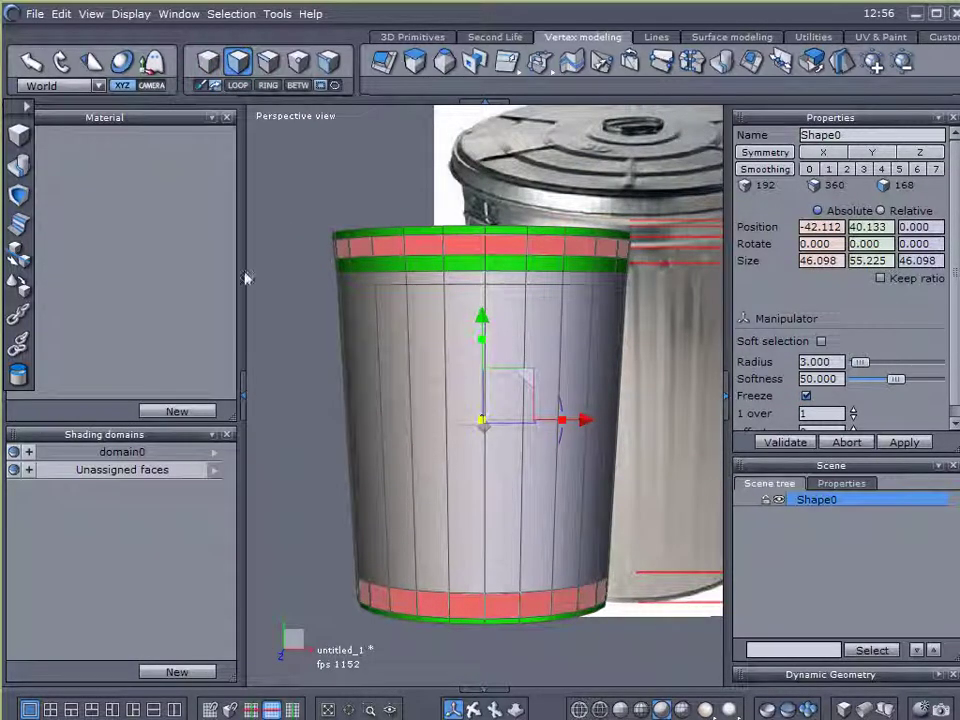
left_click(183, 673)
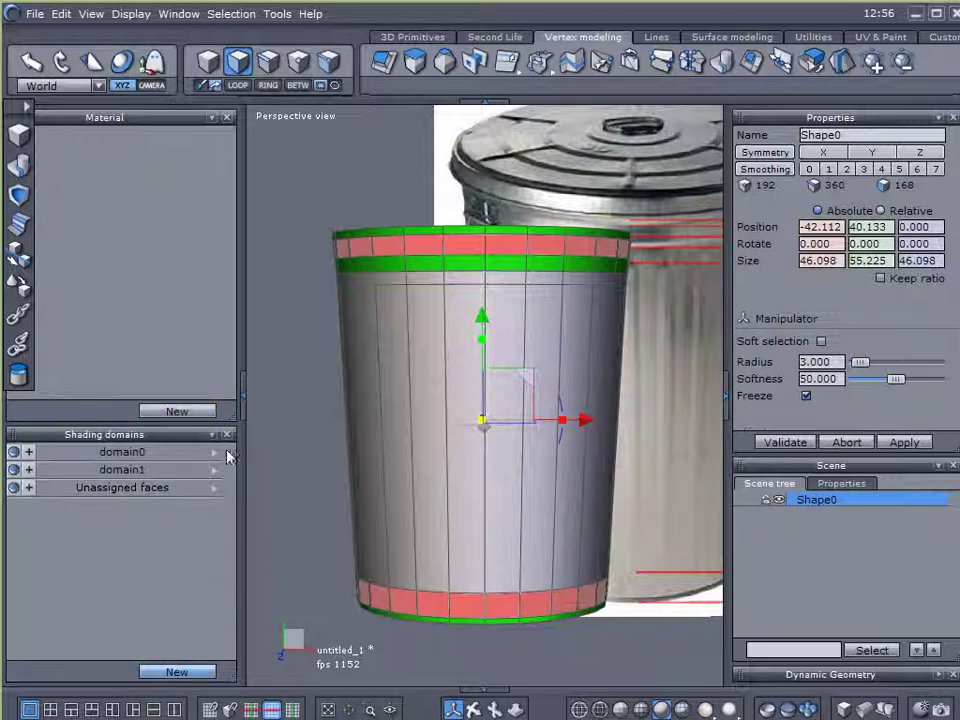
left_click(198, 416)
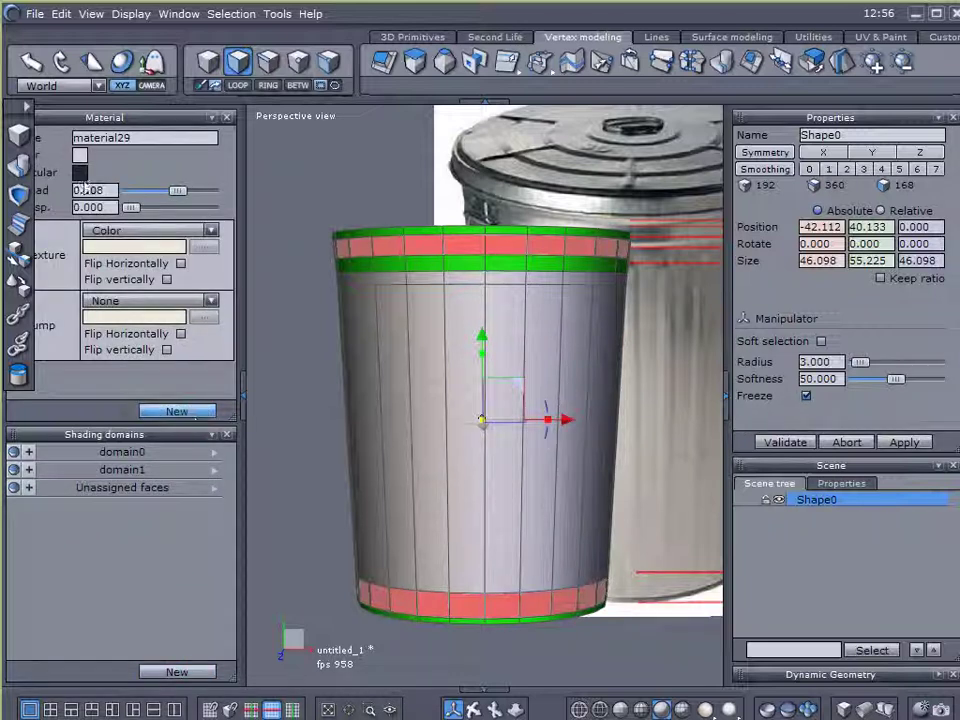
left_click(80, 158)
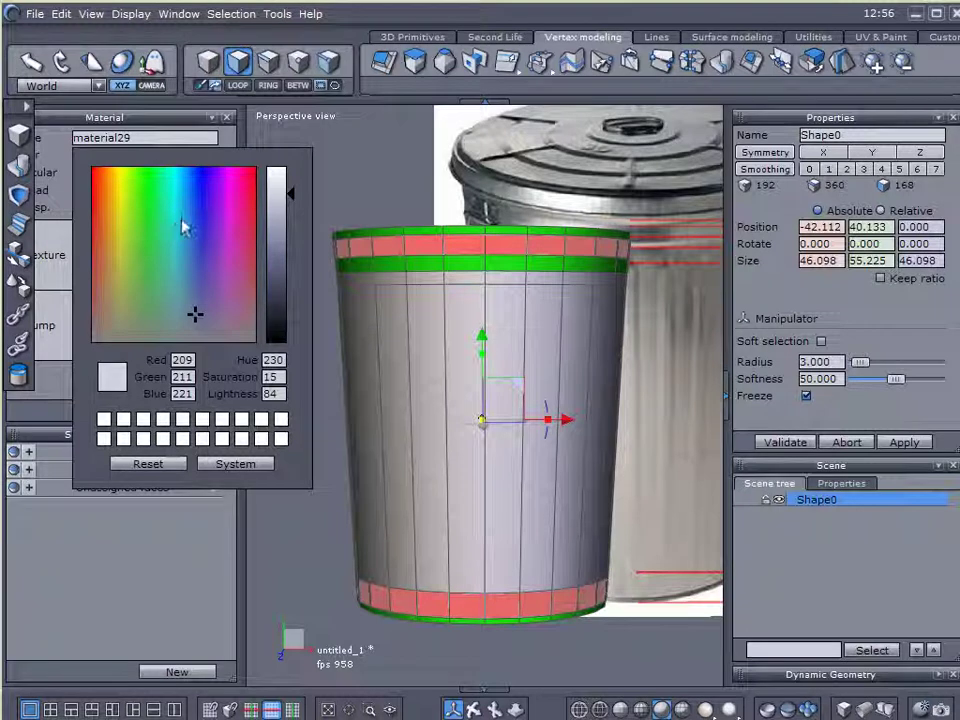
left_click(200, 176)
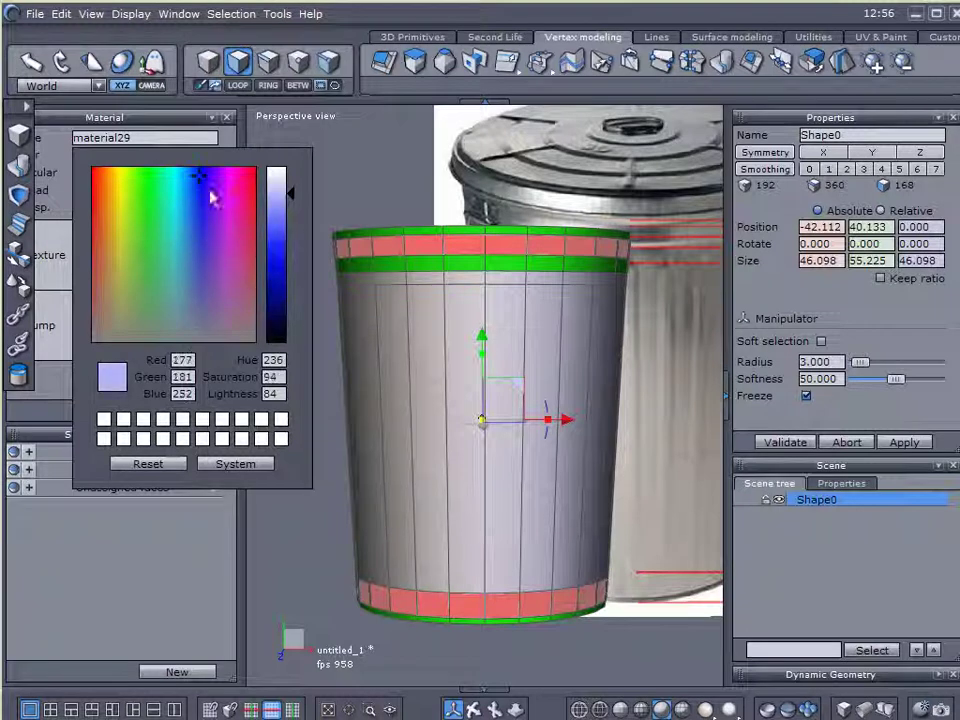
left_click(274, 268)
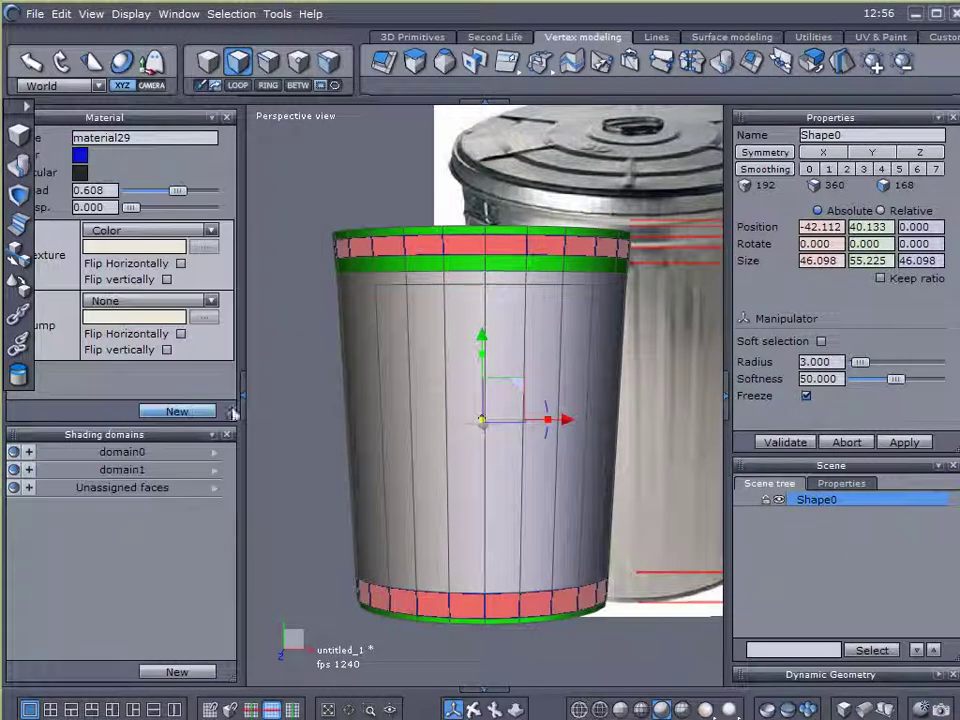
Step: Select the loop of tall body faces and create a new shading domain from it
left_click(395, 354)
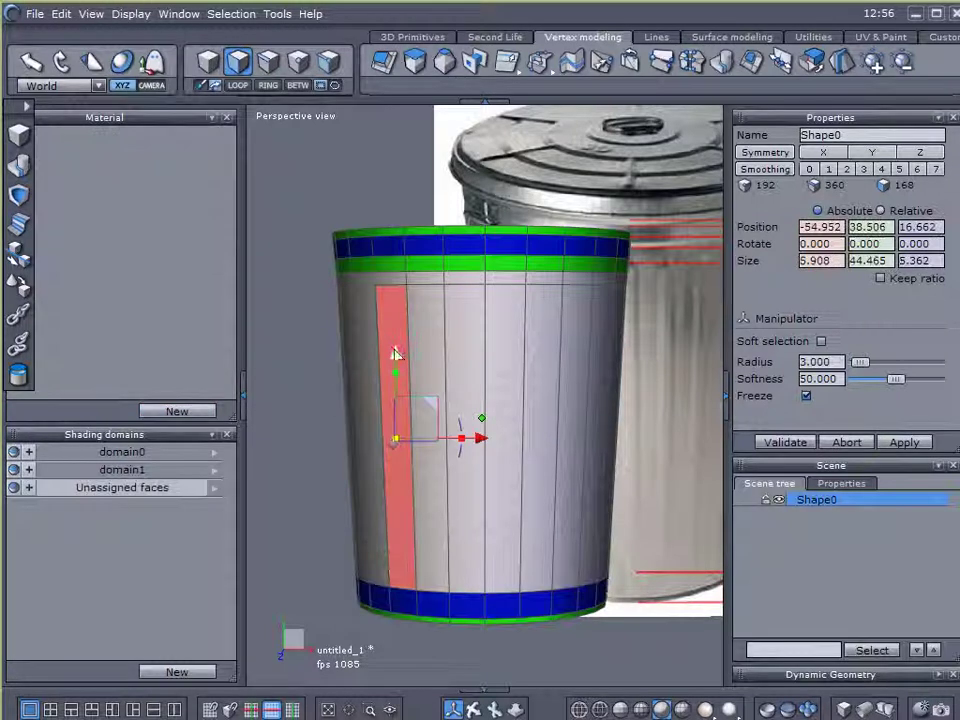
left_click(238, 86)
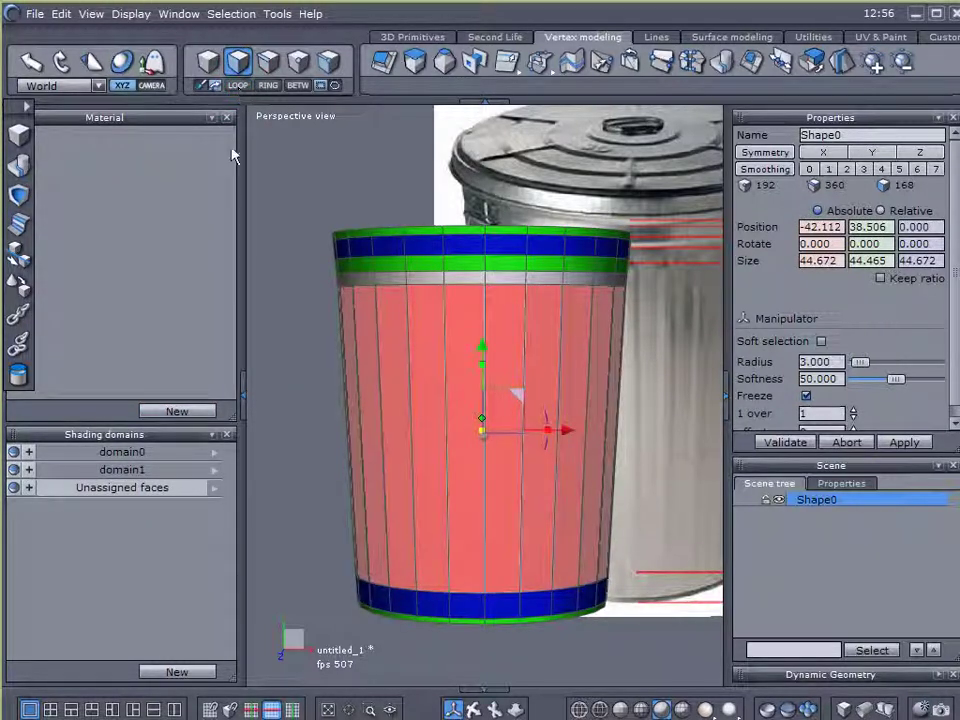
left_click(165, 672)
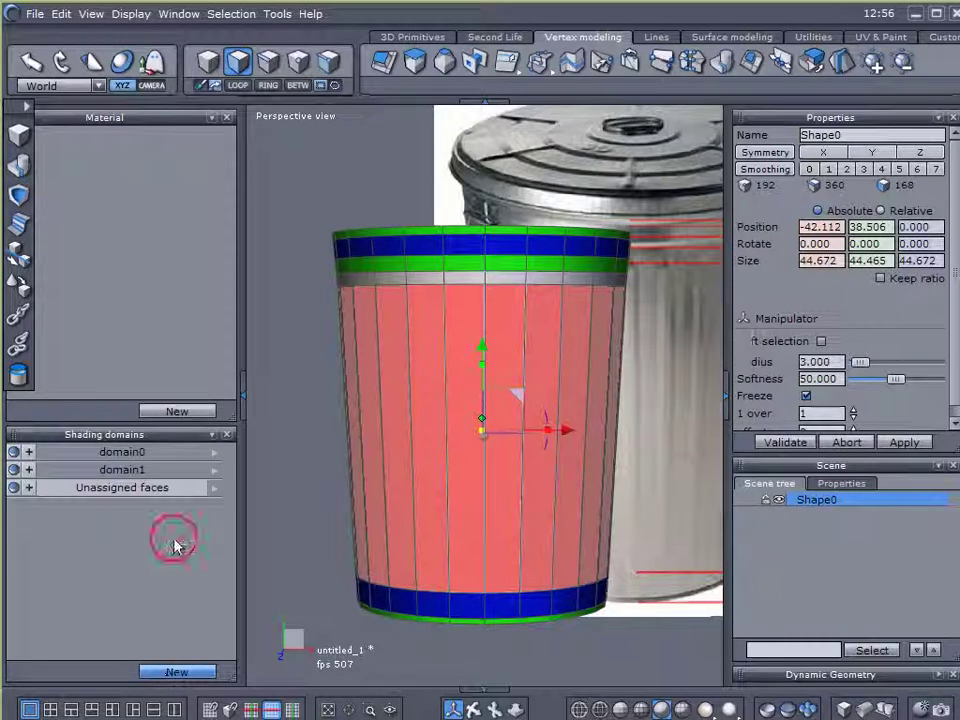
Step: Add a new yellow material to the body's shading domain, collapse the side panels and clear the selection
left_click(189, 414)
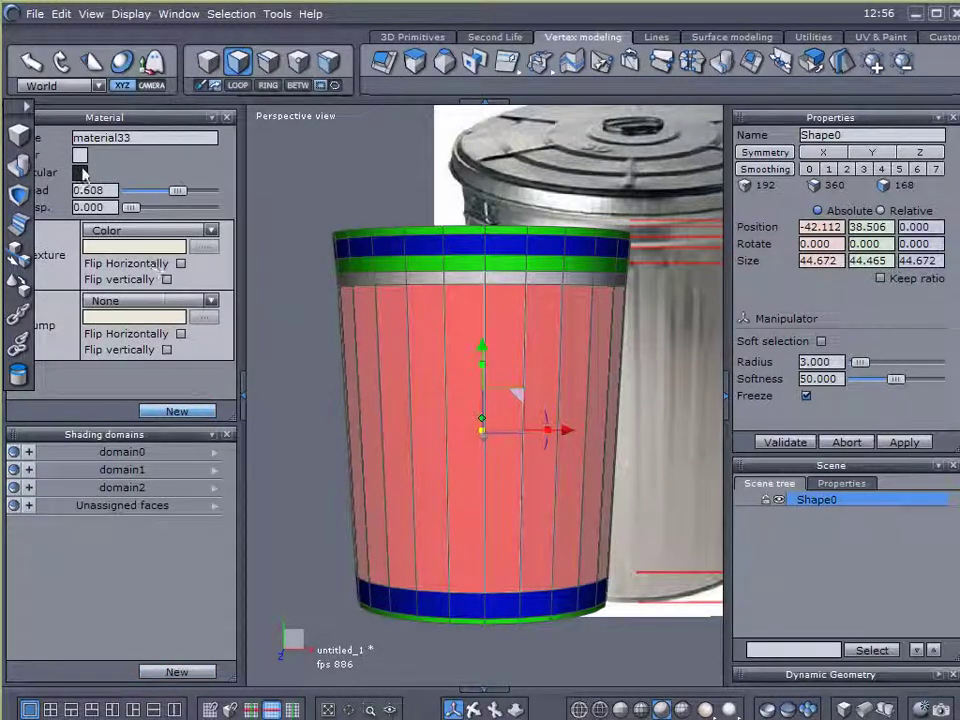
left_click(80, 157)
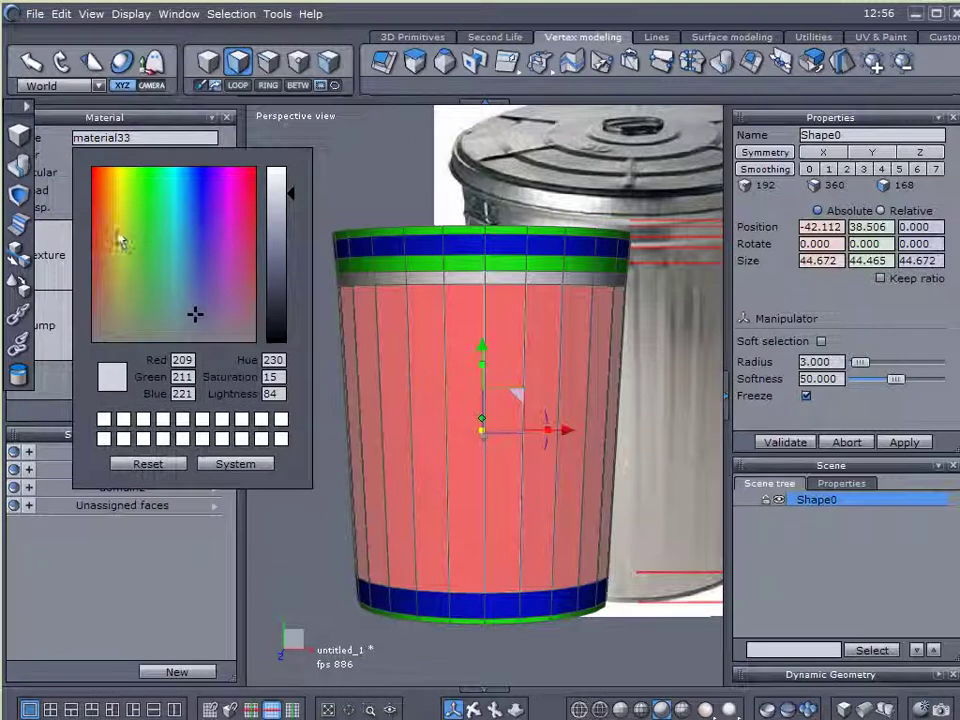
left_click(116, 213)
left_click(285, 220)
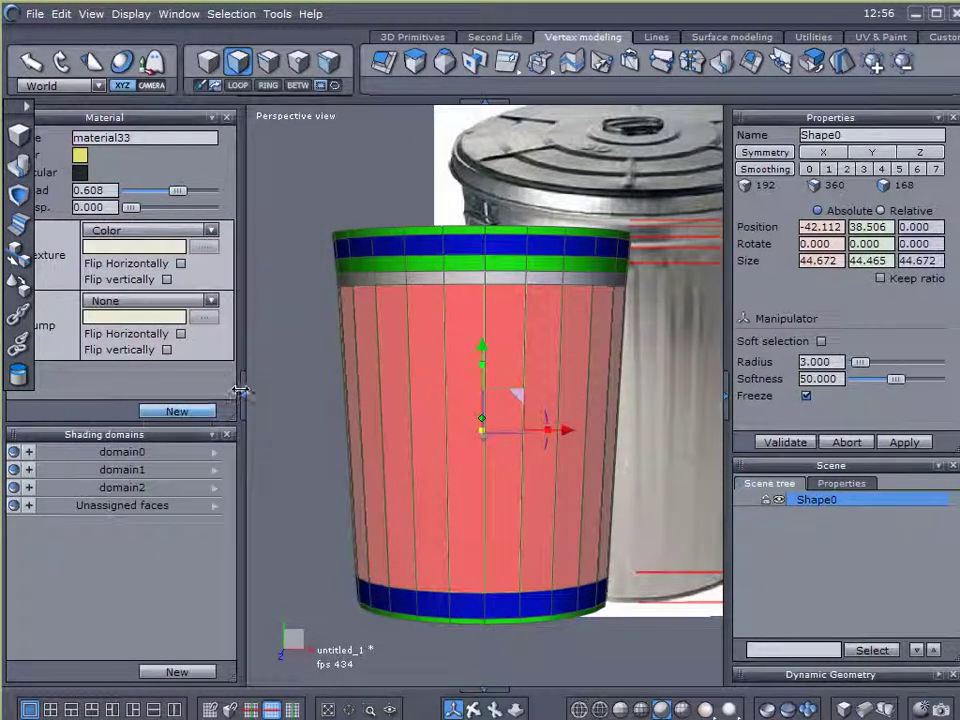
left_click(243, 396)
left_click(209, 333)
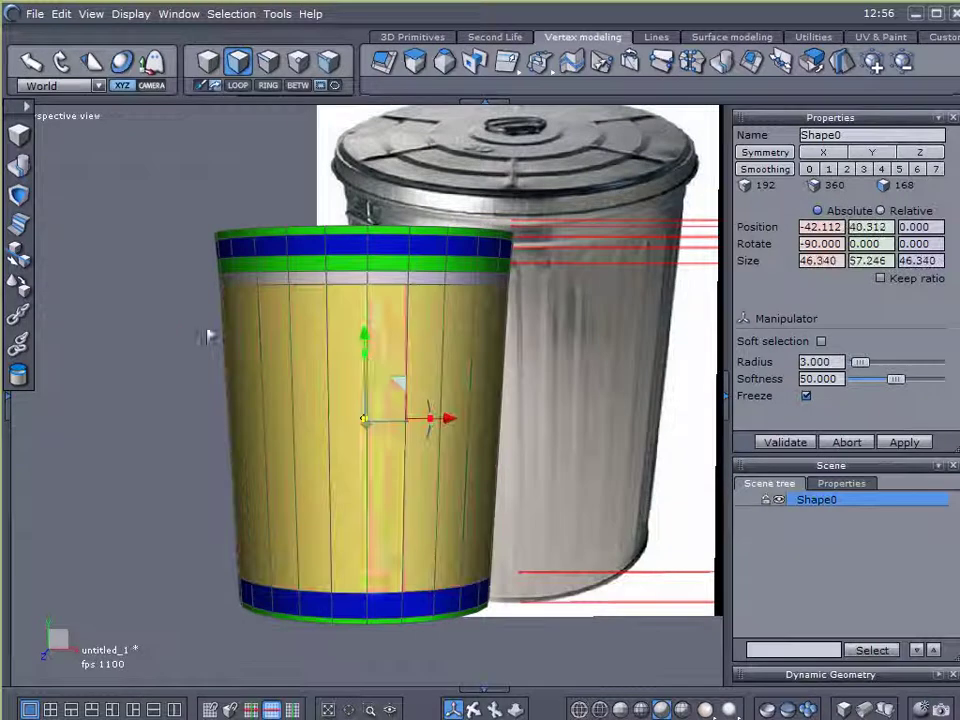
left_click(238, 64)
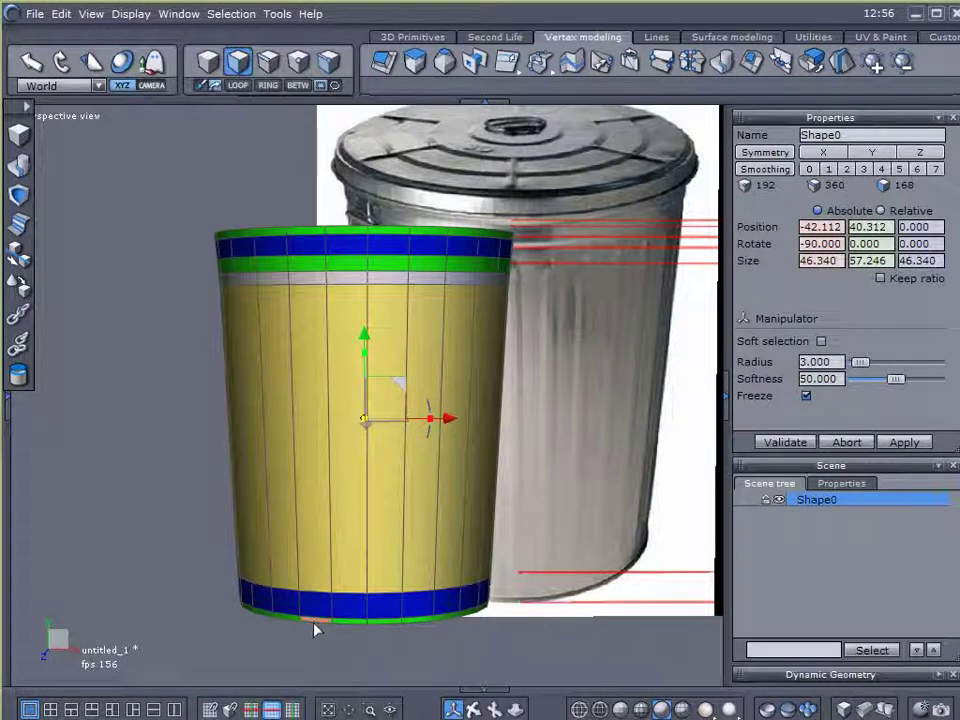
left_click(315, 621)
left_click(298, 262, "shift")
left_click(239, 88)
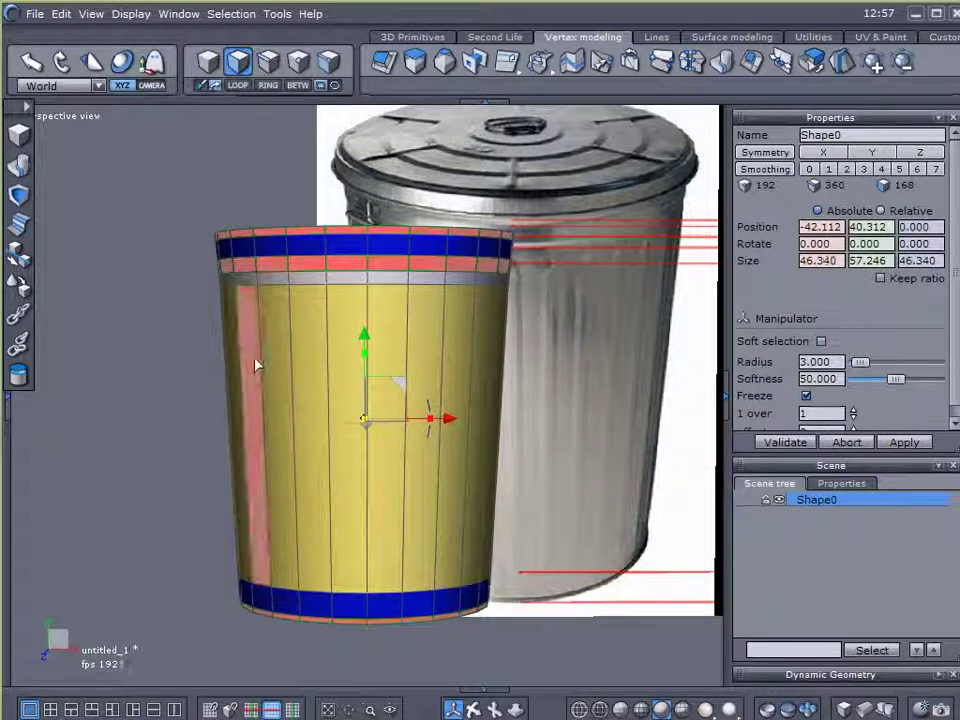
Step: Select the full ring of vertical edges around the yellow body
left_click(268, 62)
left_click(293, 345)
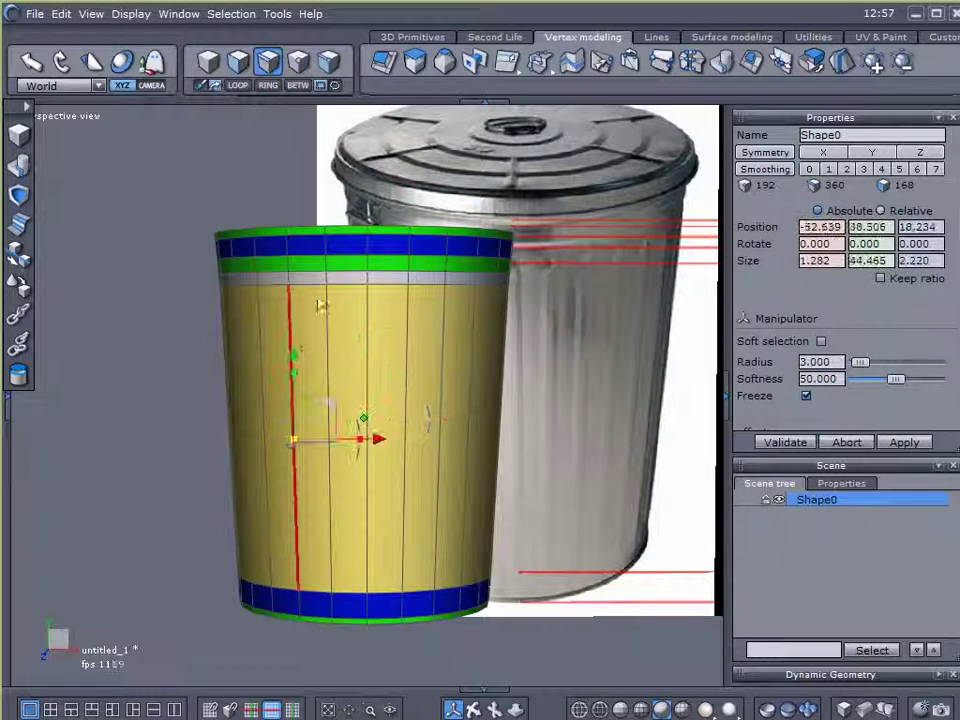
left_click(238, 88)
key("Escape")
left_click(329, 336)
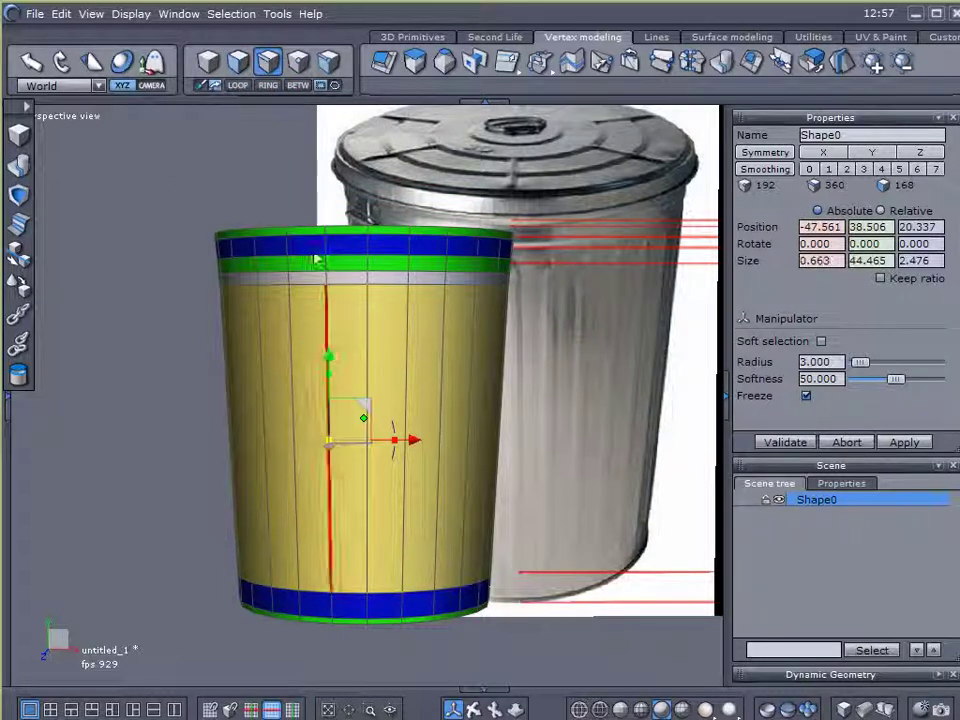
left_click(267, 86)
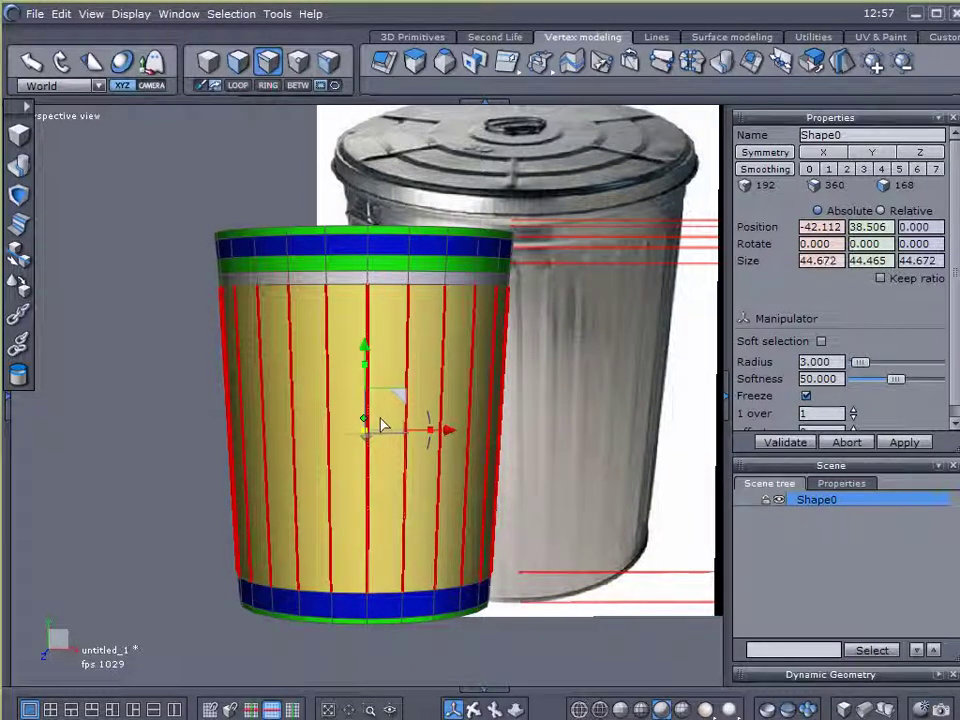
middle_click_drag(236, 392, 275, 396)
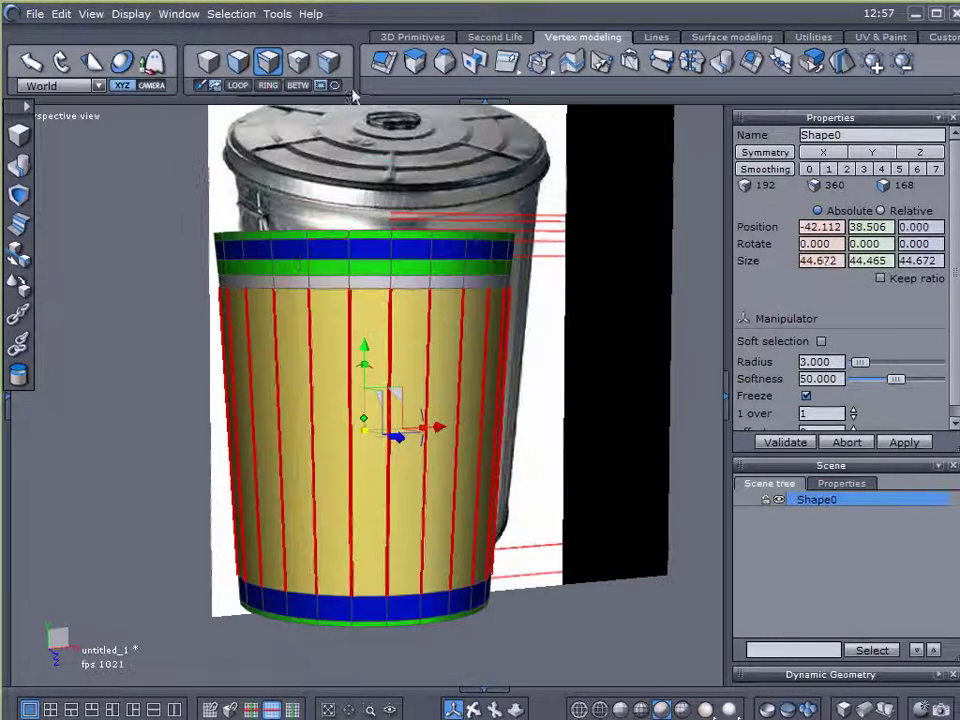
mouse_move(507, 62)
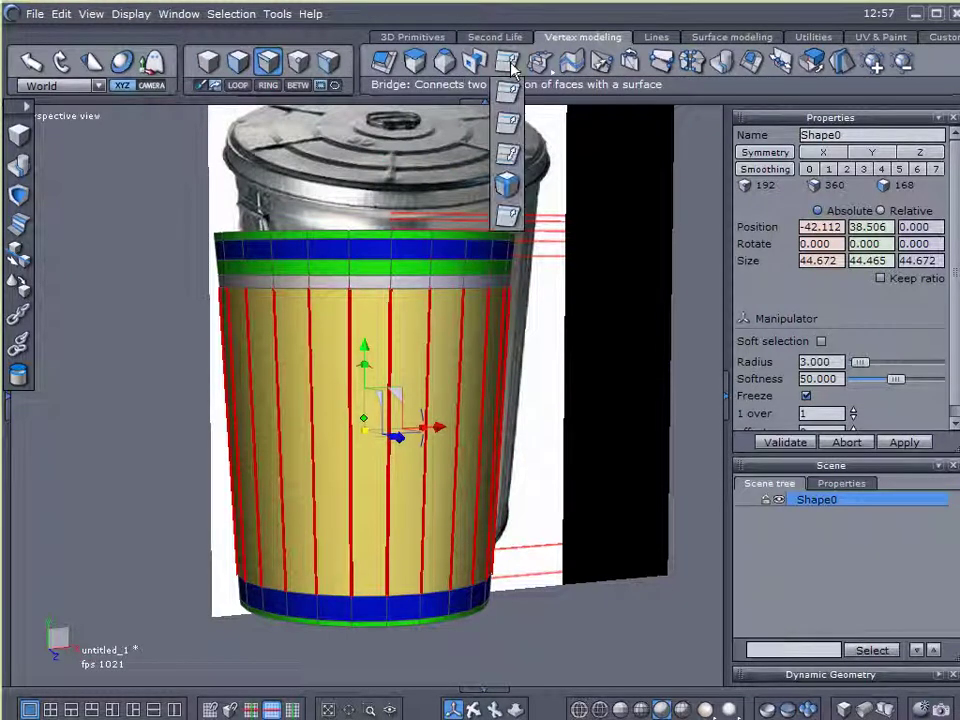
left_click(511, 92)
scroll(375, 470, "up", 2)
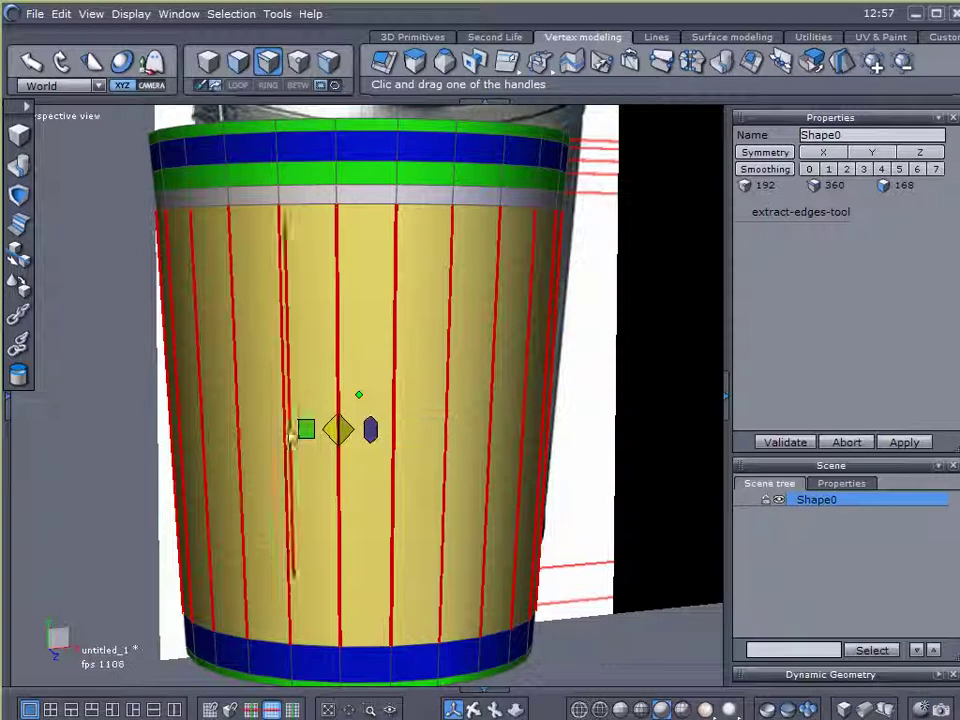
left_click(372, 430)
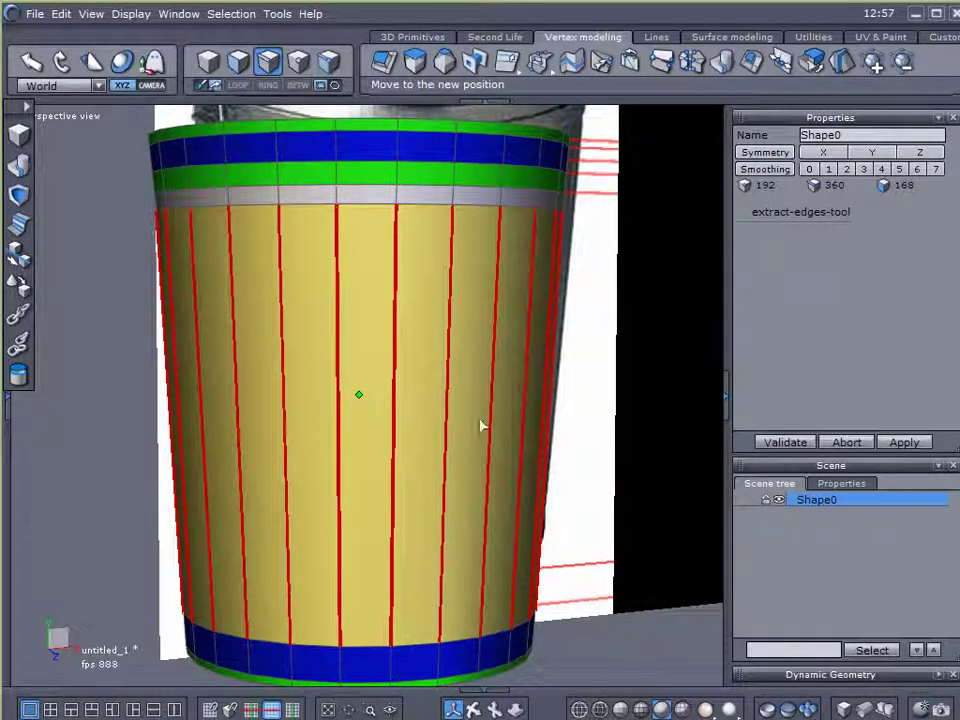
left_click(326, 435)
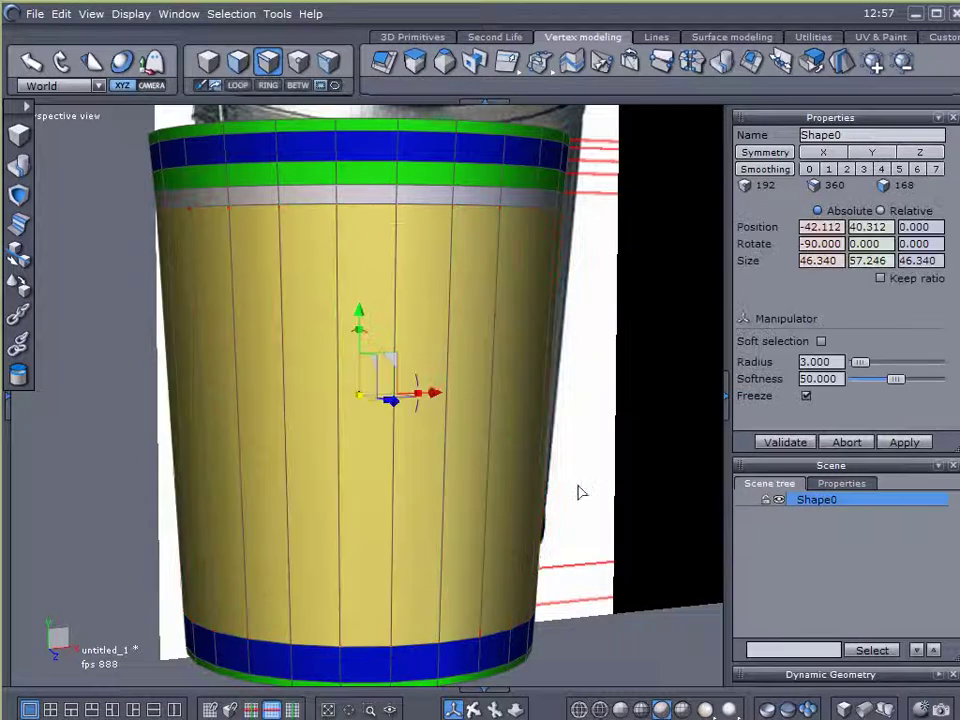
left_click(848, 442)
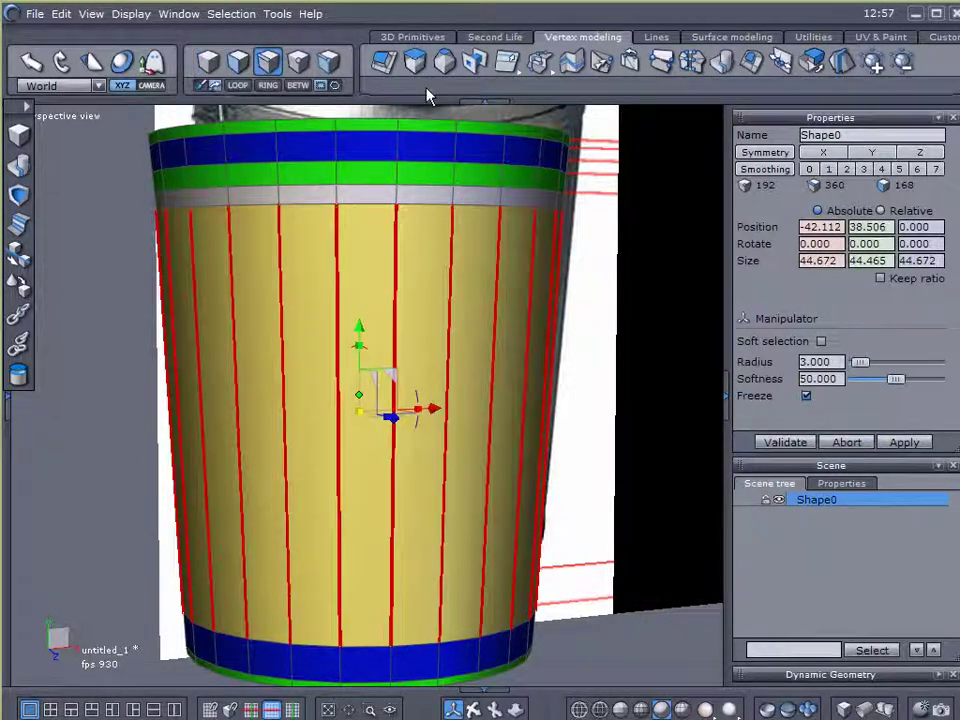
Step: Extract edges on both sides of each selected vertical body edge, using the pointed-end variant of the extract-edges tool
left_click(510, 66)
left_click(510, 91)
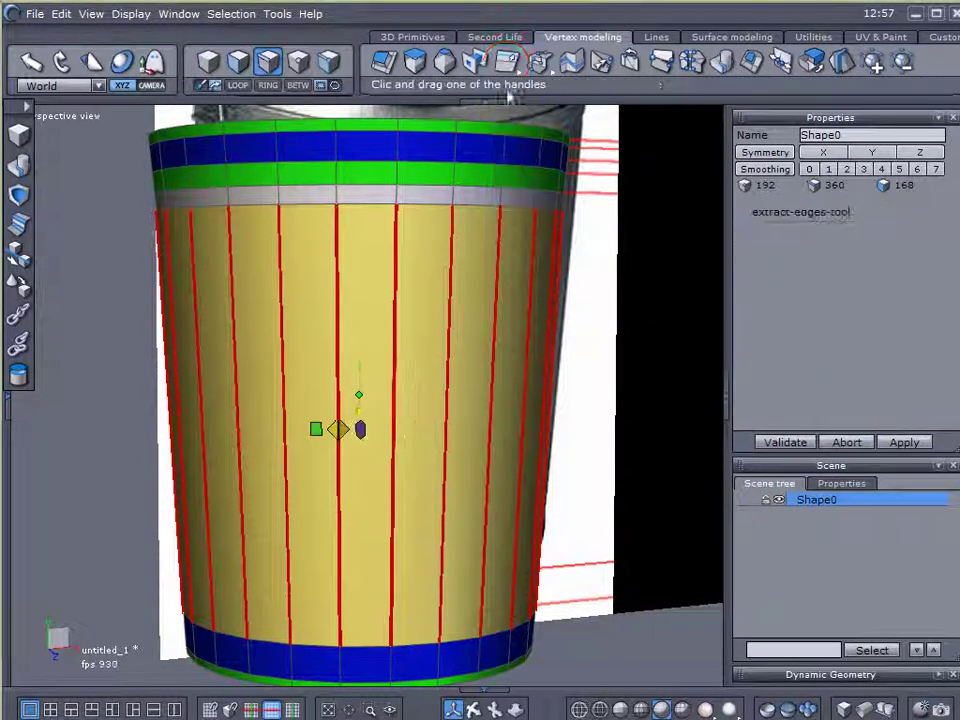
mouse_move(369, 432)
left_mouse_down()
mouse_move(390, 439)
mouse_move(356, 438)
left_mouse_up()
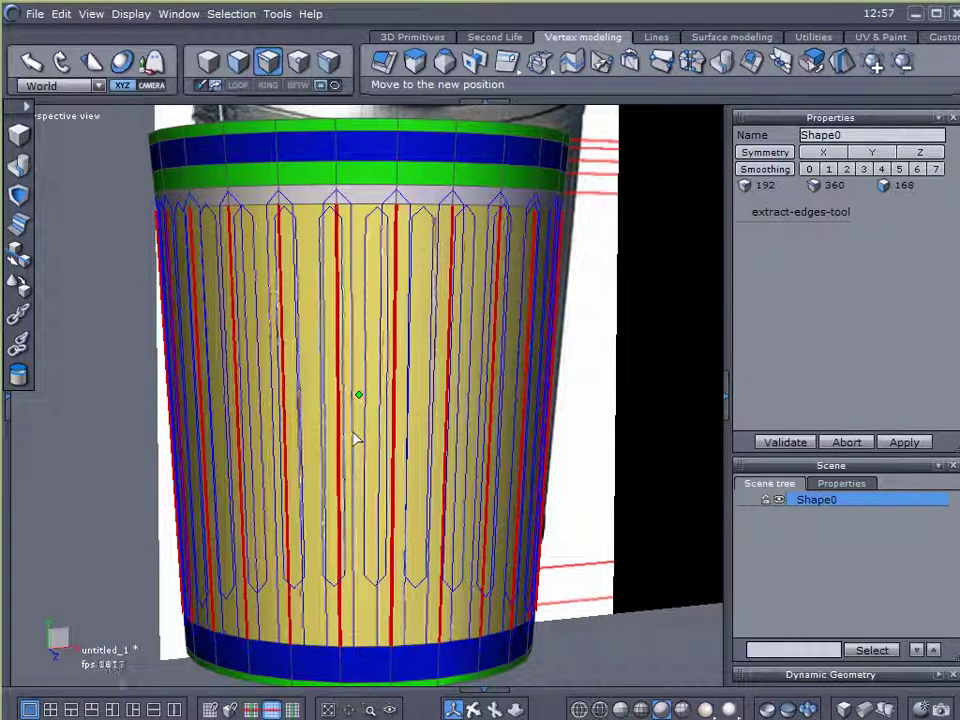
left_click(354, 438)
Step: Scale the selected vertical body edges uniformly outward to about 45.9 wide and 45.7 high, forming raised flutes around the can
middle_click_drag(628, 376, 411, 393)
right_click_drag(411, 396, 529, 384)
right_click_drag(672, 397, 577, 218)
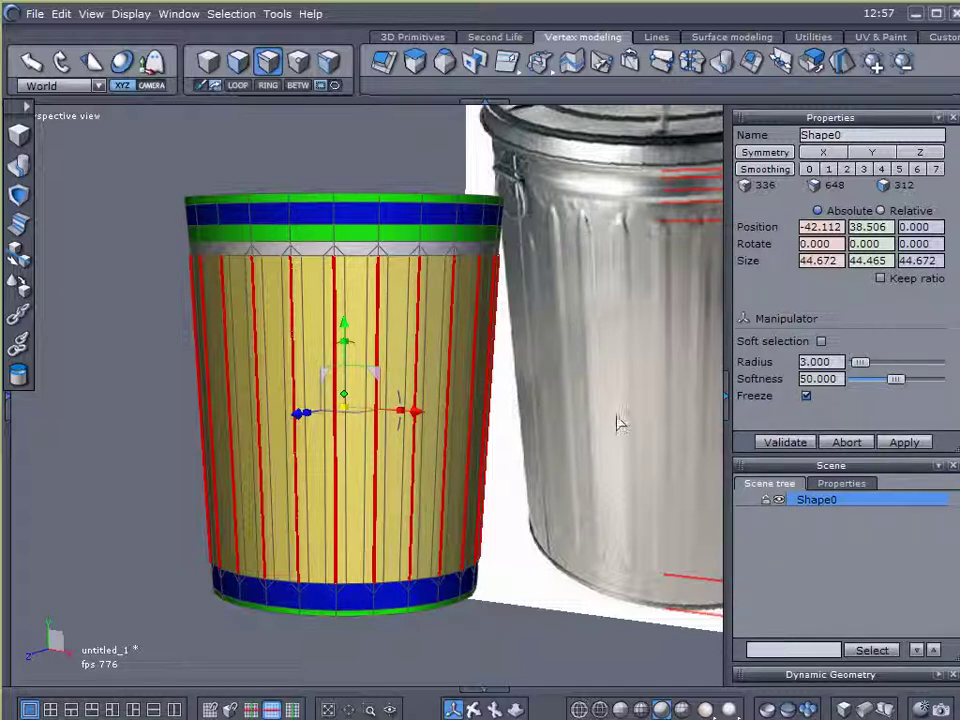
scroll(461, 399, "up", 3)
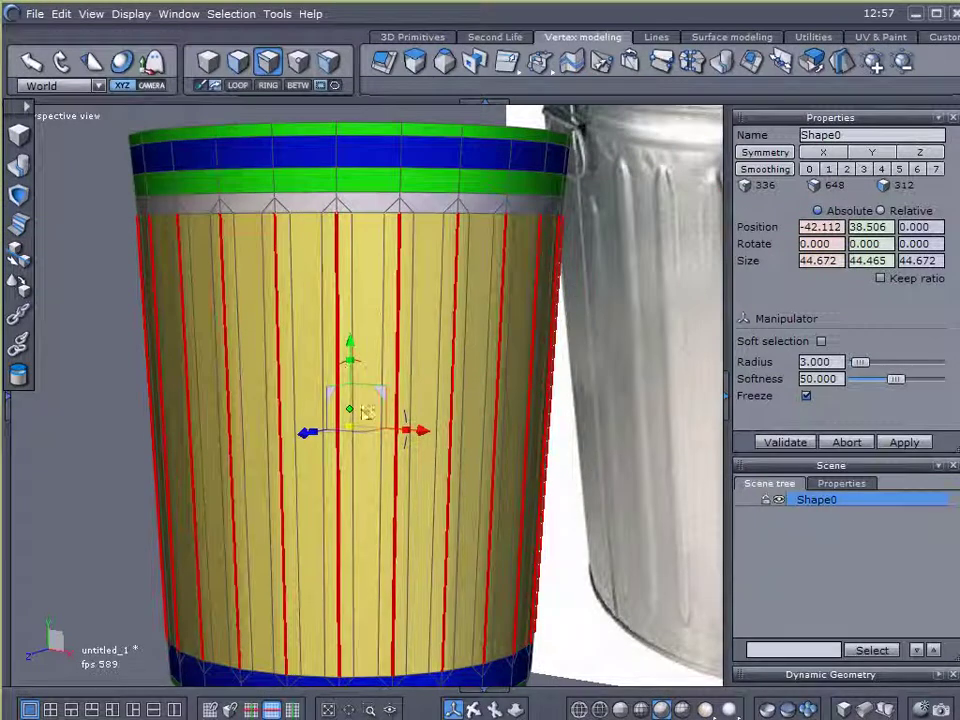
scroll(352, 428, "up", 2)
scroll(365, 440, "down", 2)
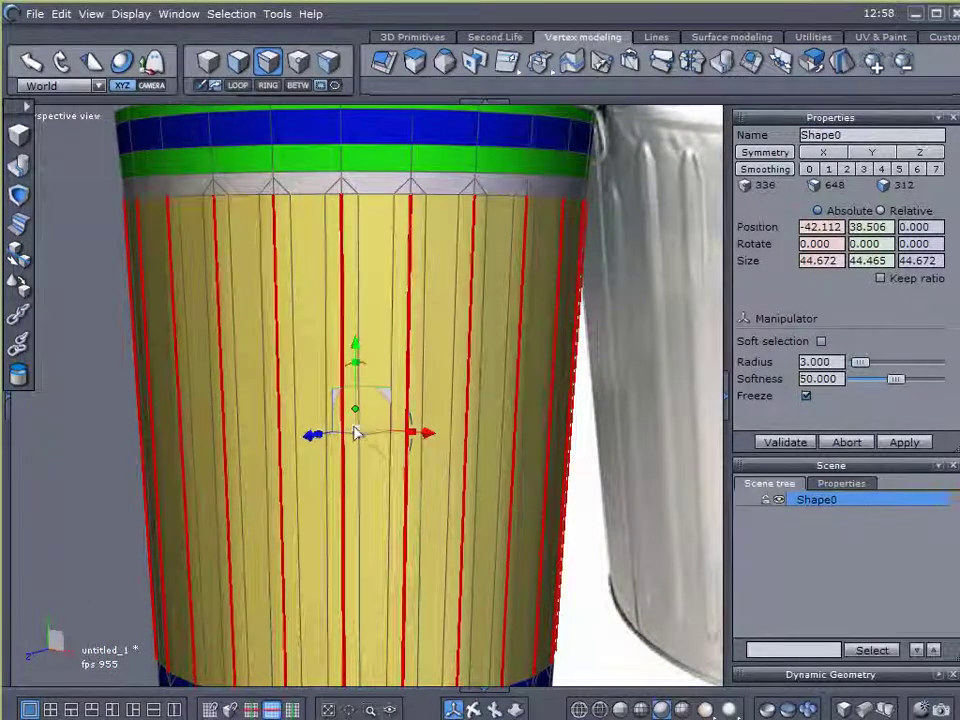
middle_click_drag(258, 504, 236, 530)
left_click(356, 430)
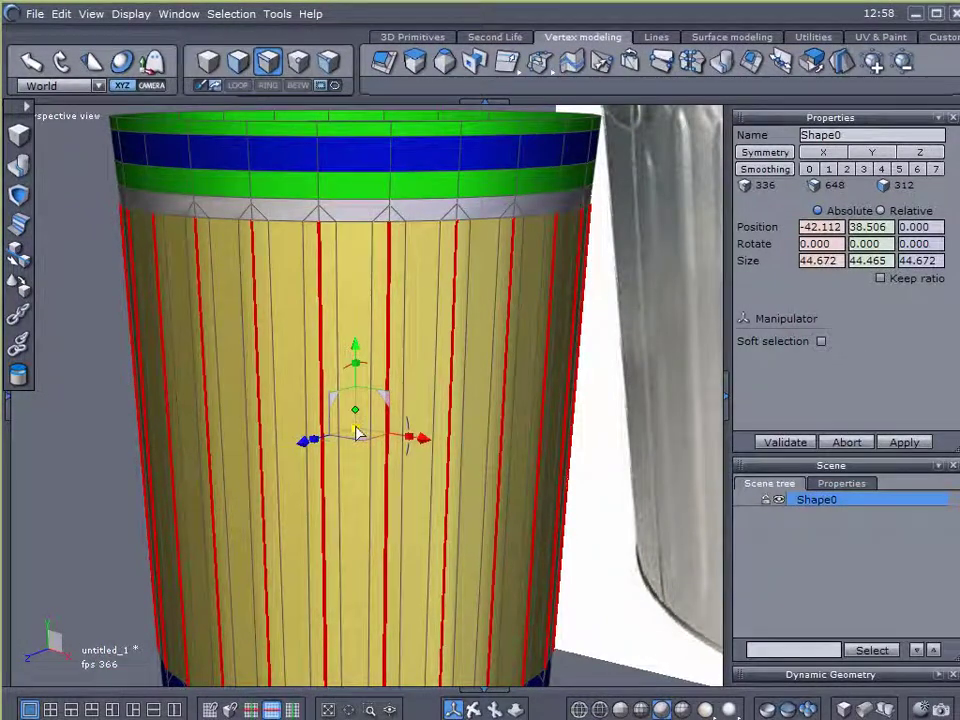
left_click_drag(356, 432, 362, 433)
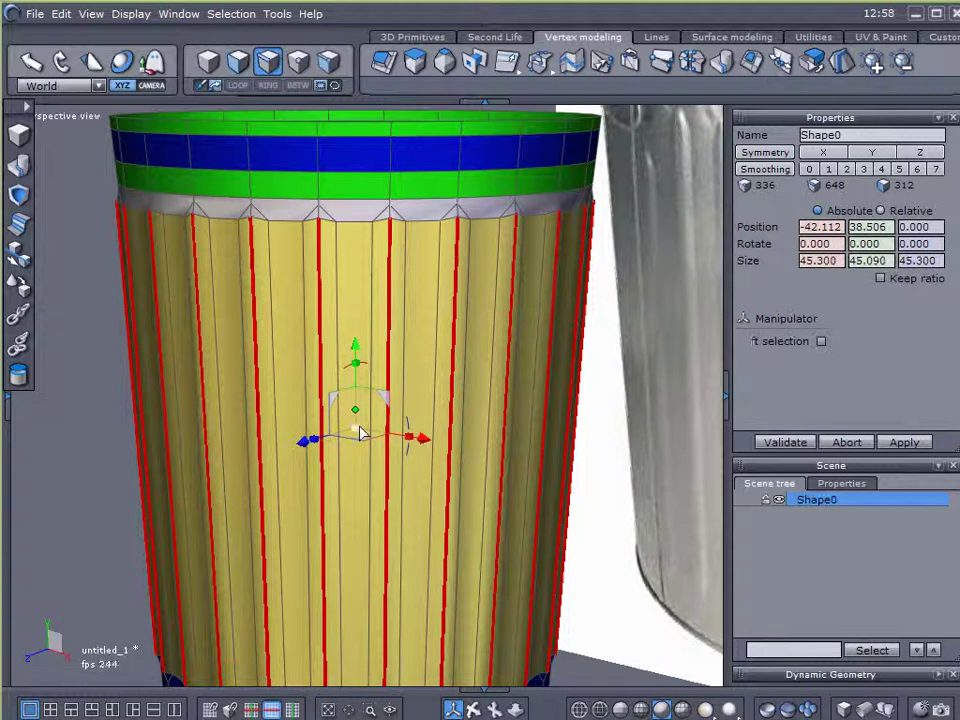
middle_click_drag(402, 494, 445, 530)
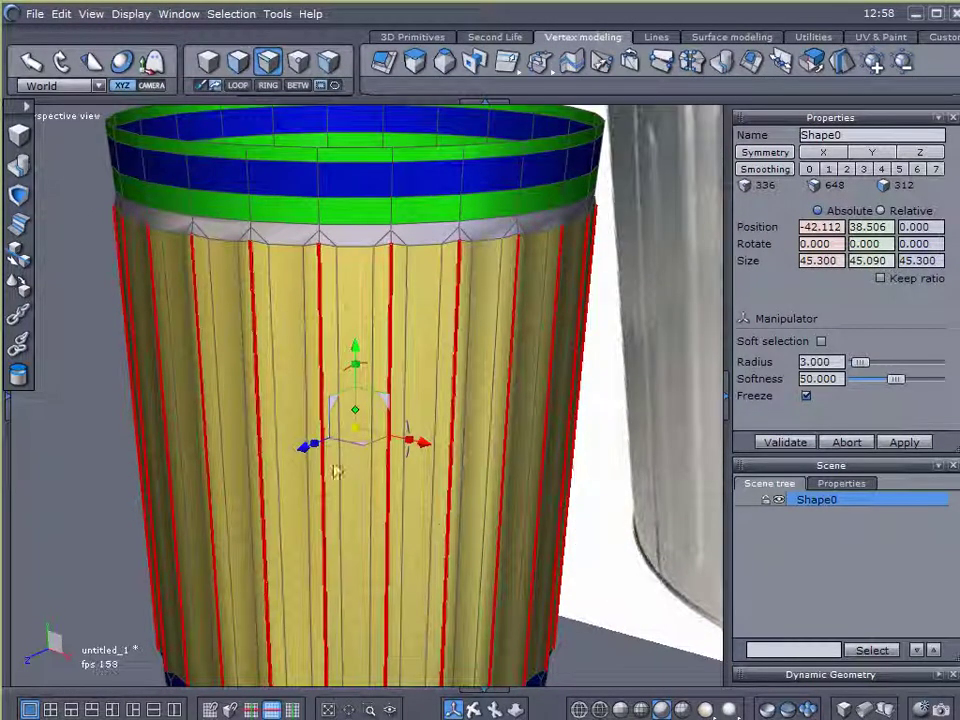
left_click_drag(356, 433, 356, 432)
Step: Refine the flute edges by shortening them vertically and easing them inward, to a size of about 45.36 wide and 43.58 high
middle_click_drag(586, 560, 553, 501)
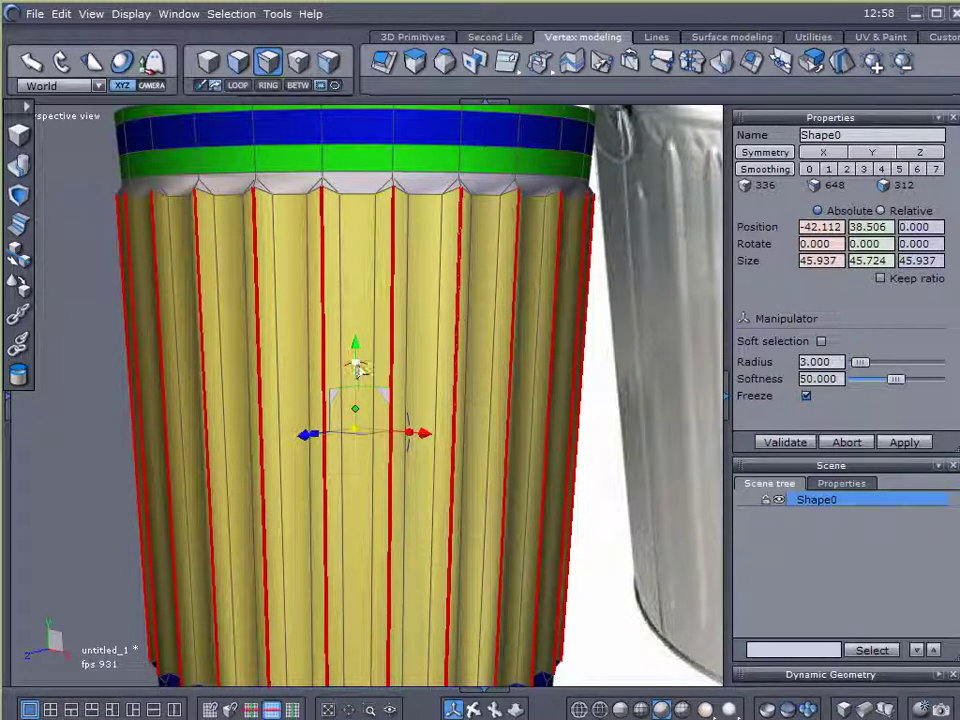
left_click_drag(356, 367, 352, 367)
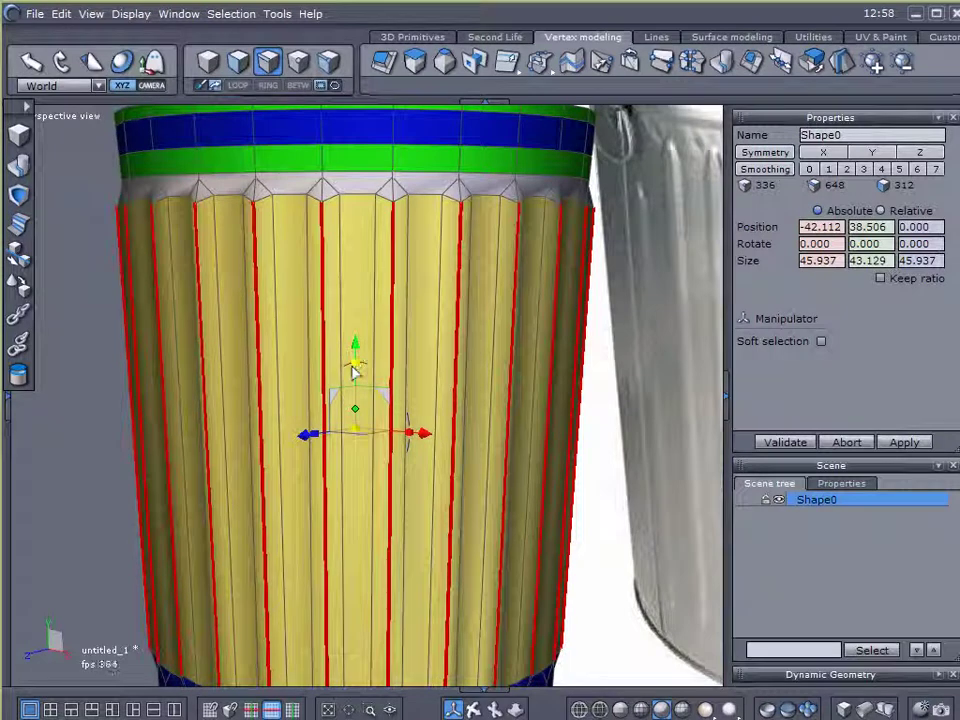
middle_click_drag(556, 473, 480, 503)
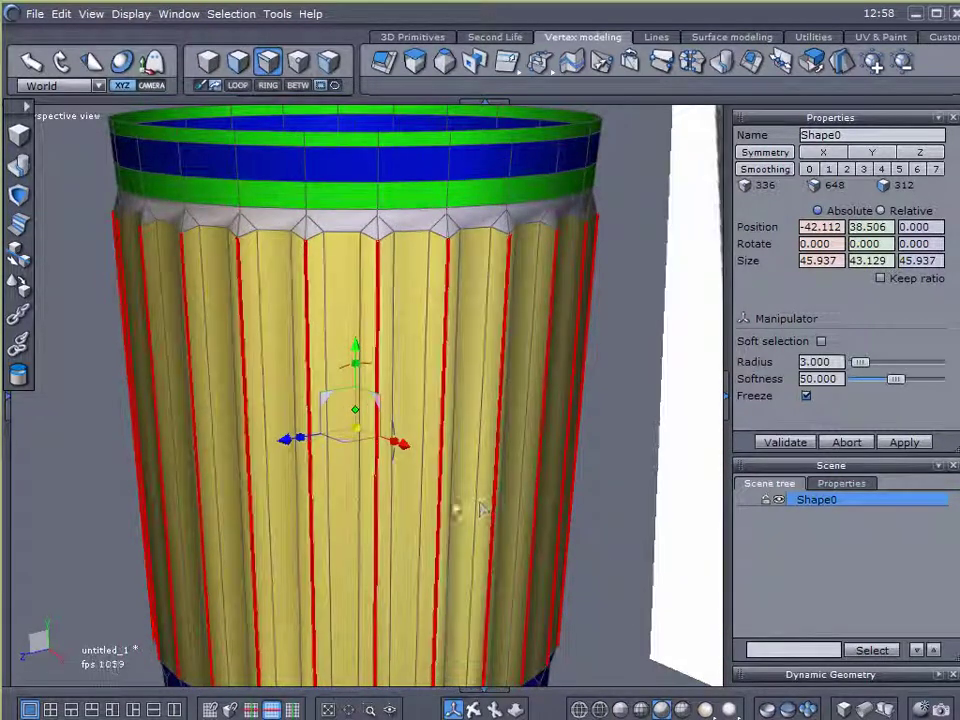
left_click_drag(354, 429, 356, 434)
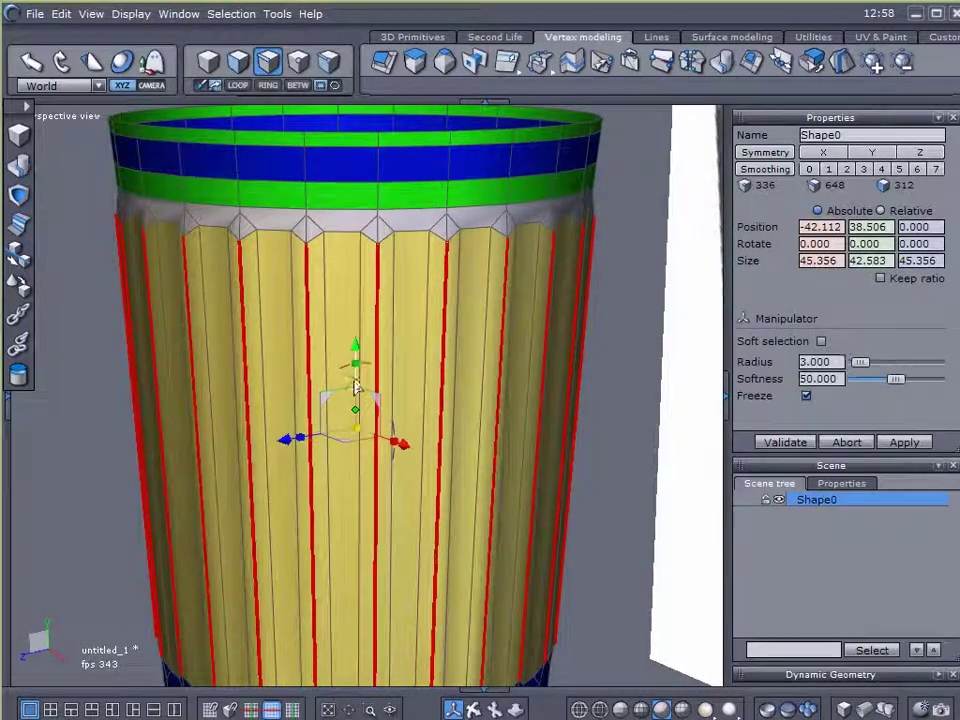
left_click_drag(357, 376, 358, 370)
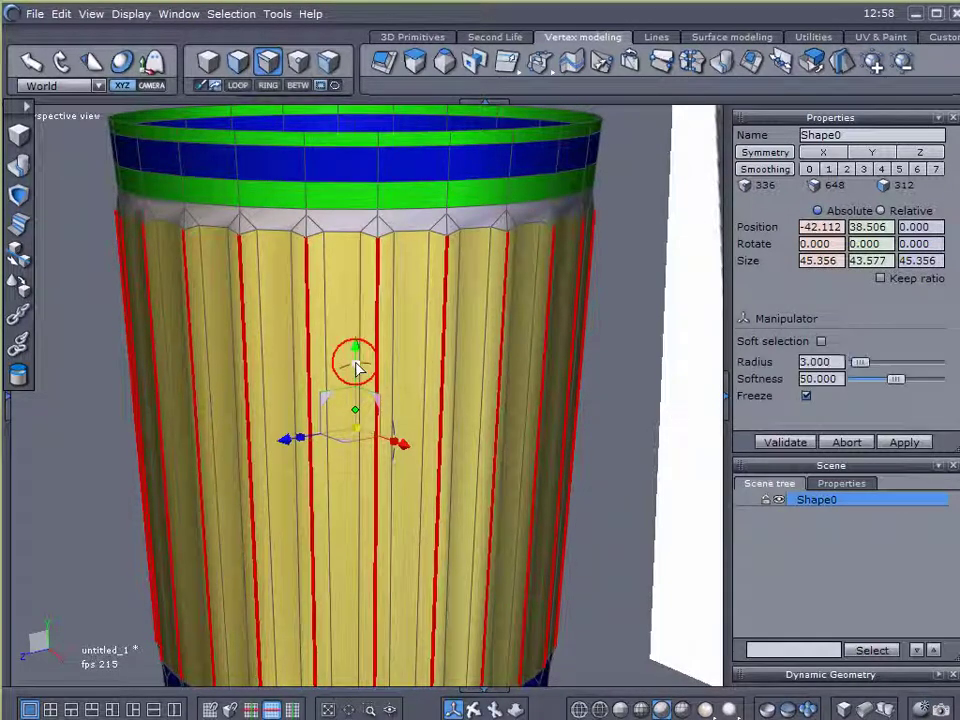
Step: Select the full face loops of the green bands at the rim, below the upper blue band and at the can's base
left_click(238, 62)
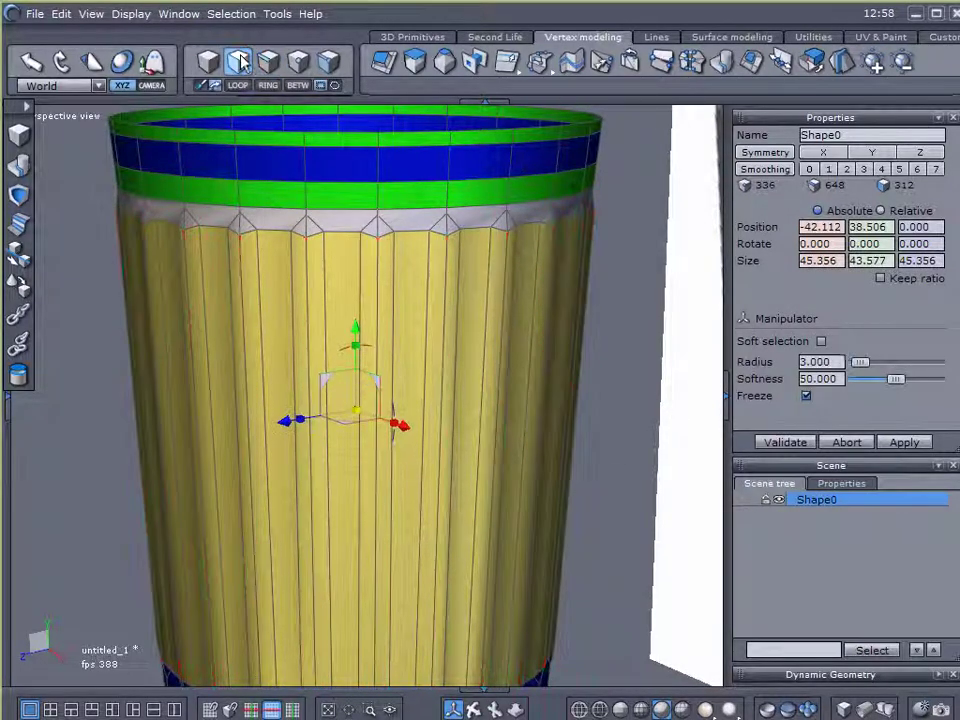
left_click(272, 196)
left_click(279, 195, "shift")
left_click(239, 86)
scroll(620, 396, "down", 2)
middle_click_drag(622, 396, 607, 370)
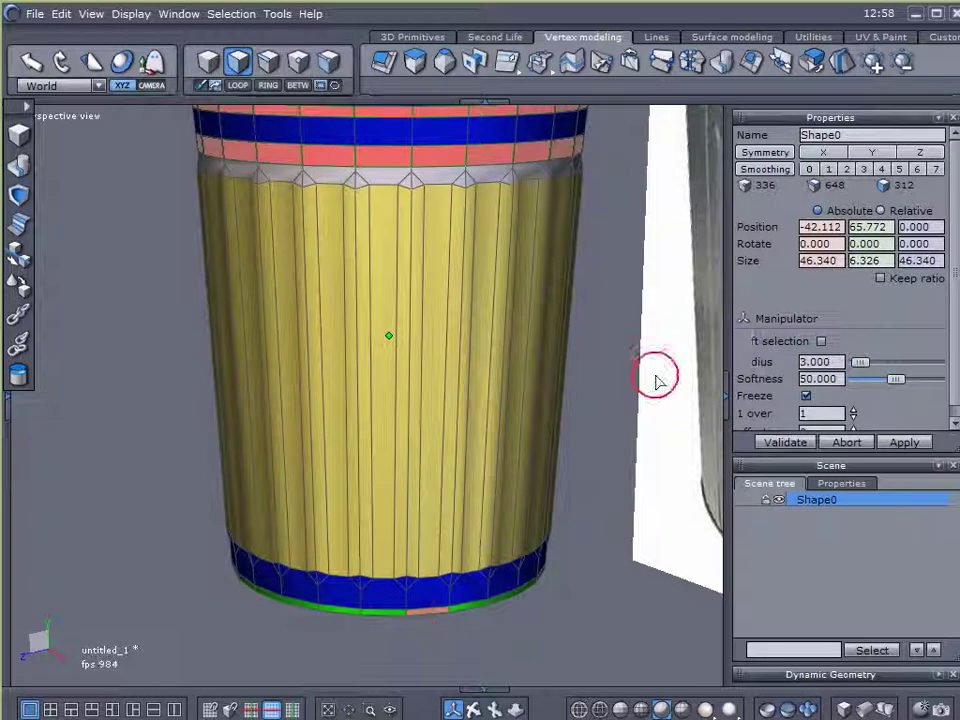
left_click(240, 85)
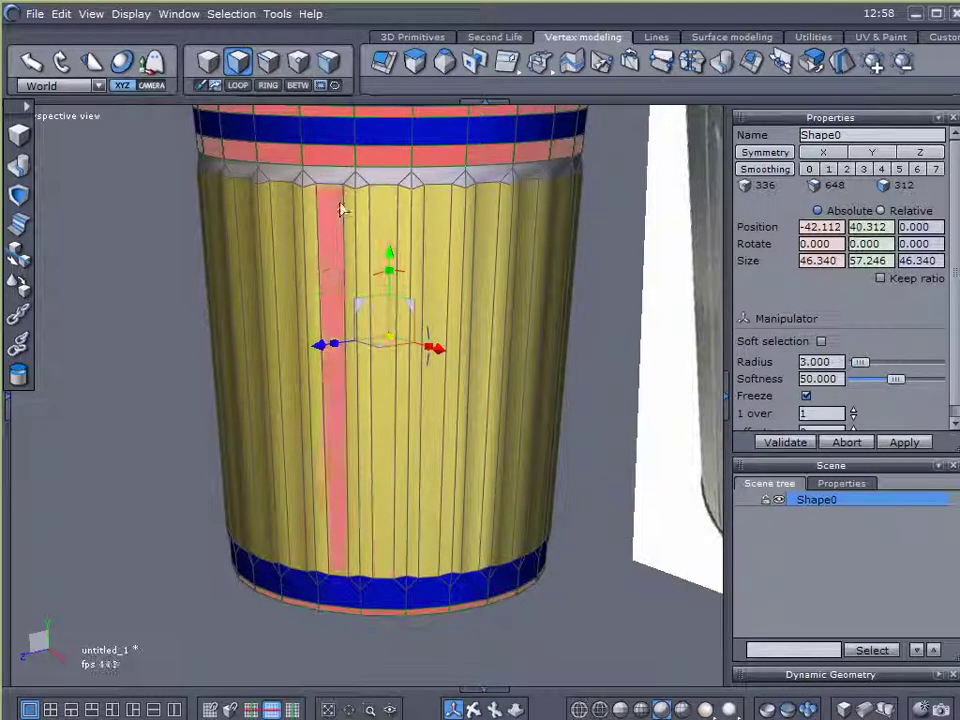
Step: Extrude the selected green bands slightly outward with the sweep tool, at a scale of about 1.023, as raised ridges
left_click(385, 61)
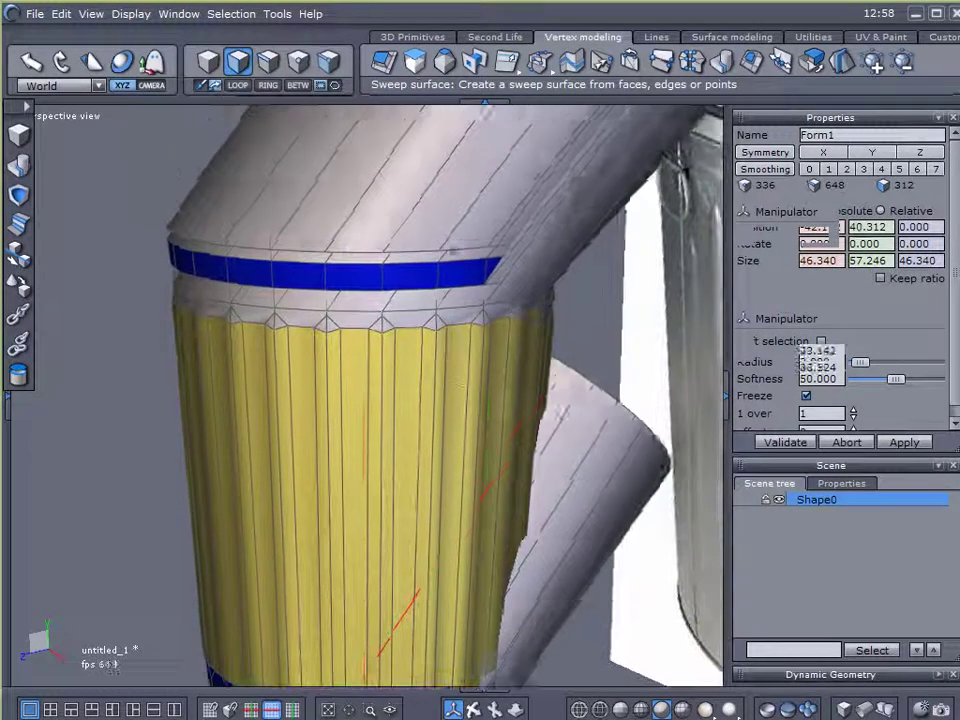
key("Tab")
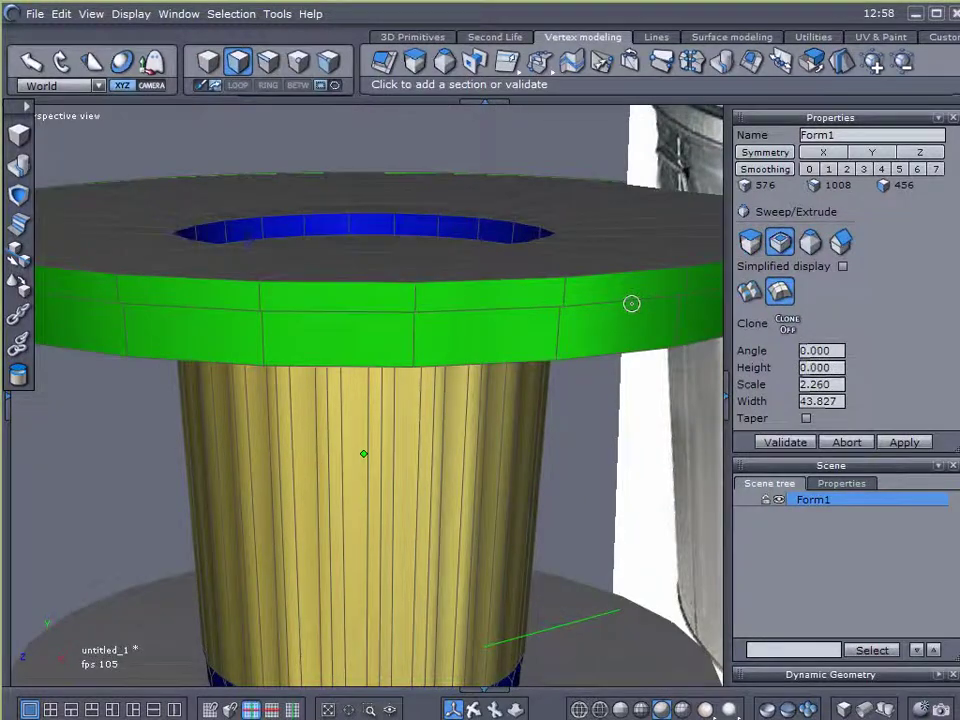
middle_click_drag(551, 306, 551, 376)
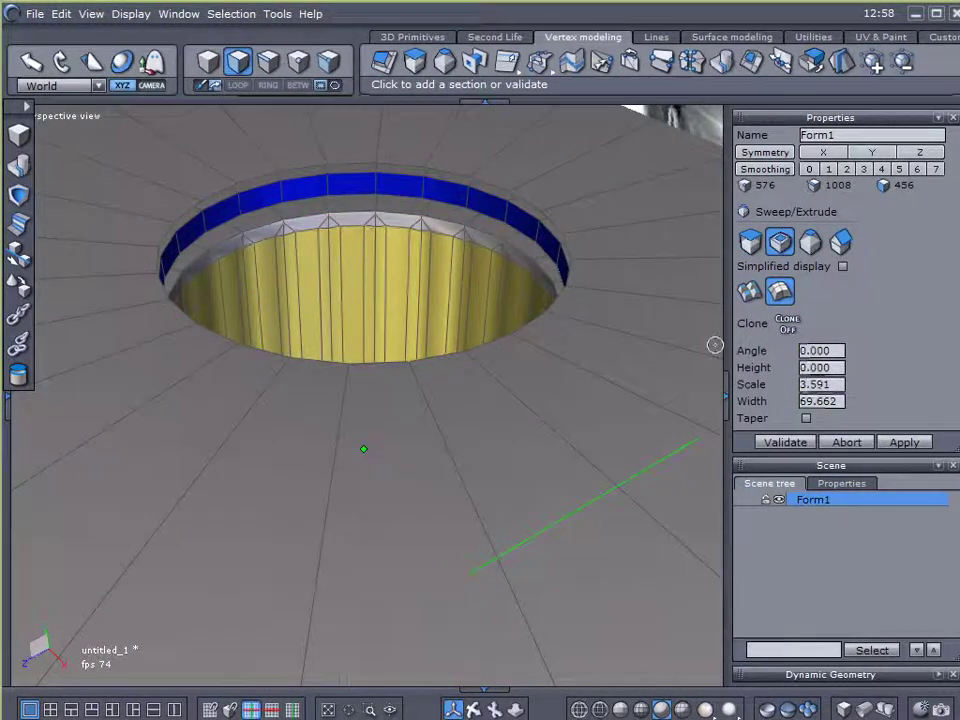
scroll(492, 354, "up", 3)
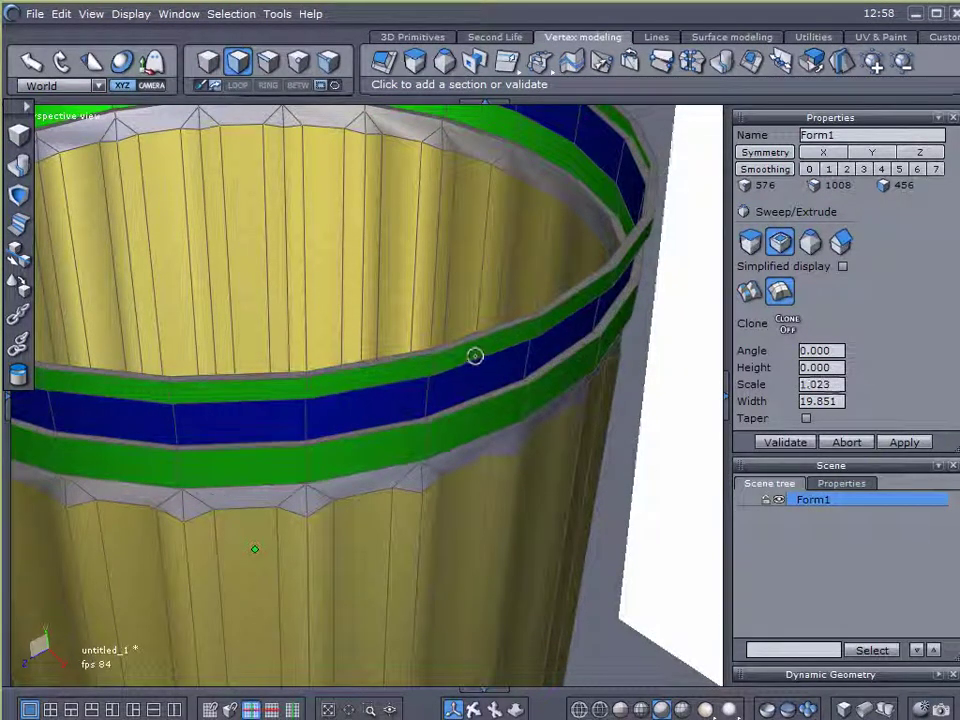
left_click(476, 356)
left_click(782, 443)
Step: Examine the fluted body and raised ridges from several angles and compare them with the reference photo
middle_click_drag(674, 488, 524, 369)
scroll(543, 388, "down", 1)
scroll(560, 390, "down", 2)
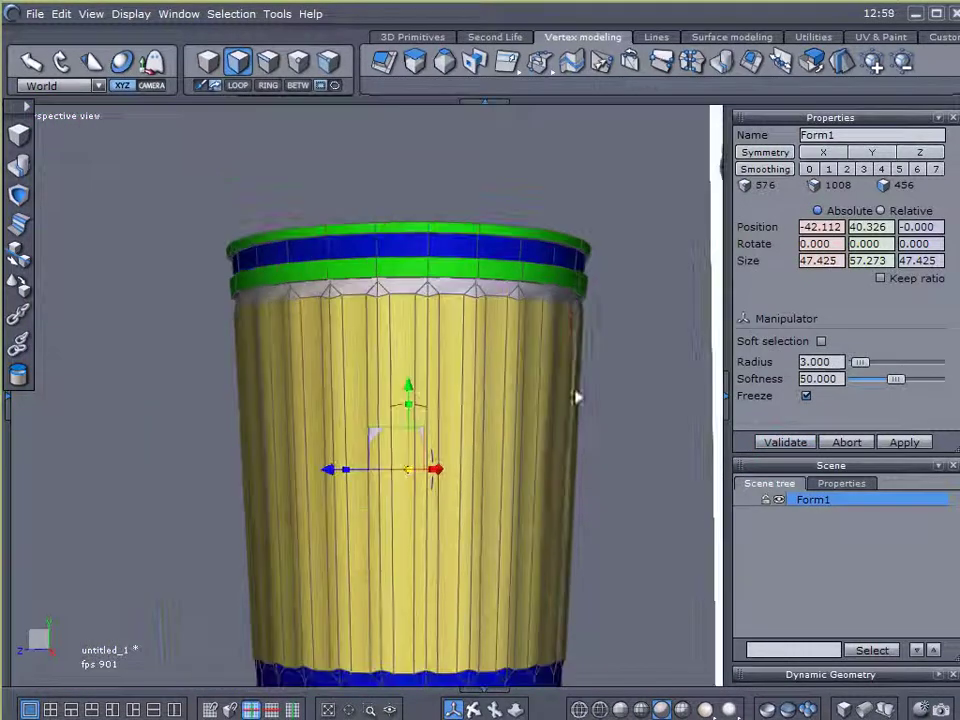
middle_click_drag(637, 410, 564, 378)
scroll(611, 384, "down", 1)
left_click_drag(565, 378, 650, 500)
left_click_drag(605, 456, 444, 454)
left_click_drag(208, 268, 236, 334, "alt")
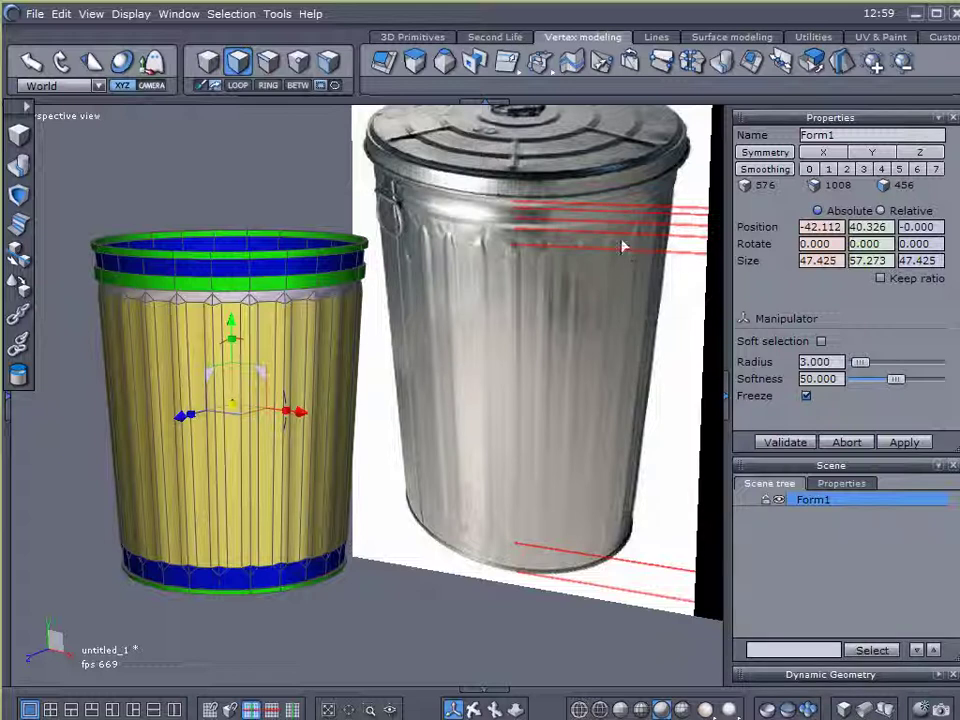
middle_click_drag(527, 287, 489, 343)
left_click(268, 62)
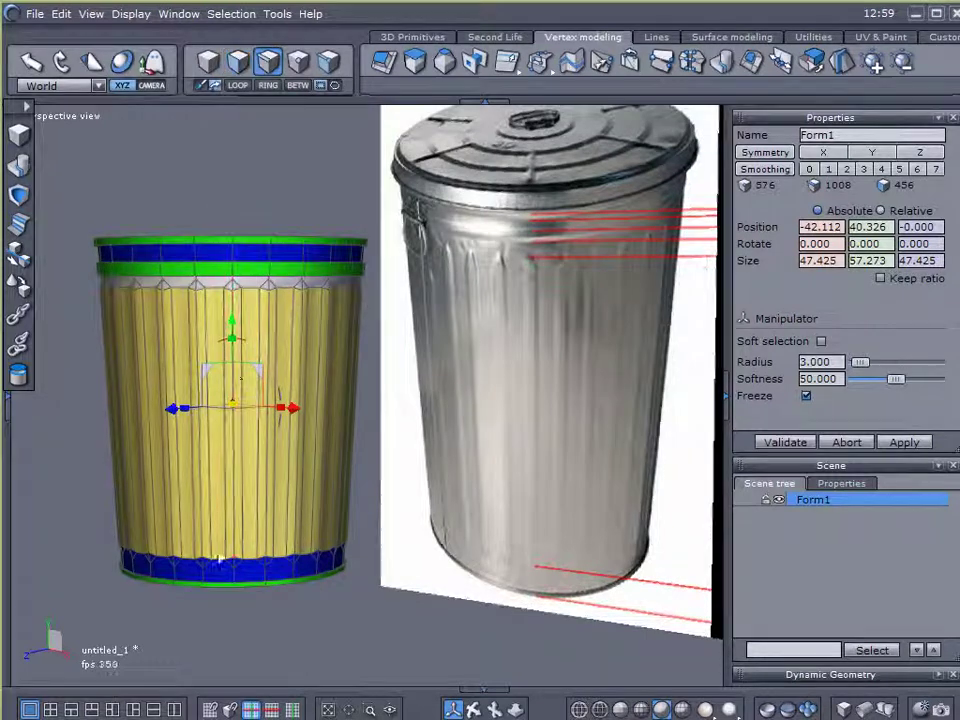
left_click(222, 588)
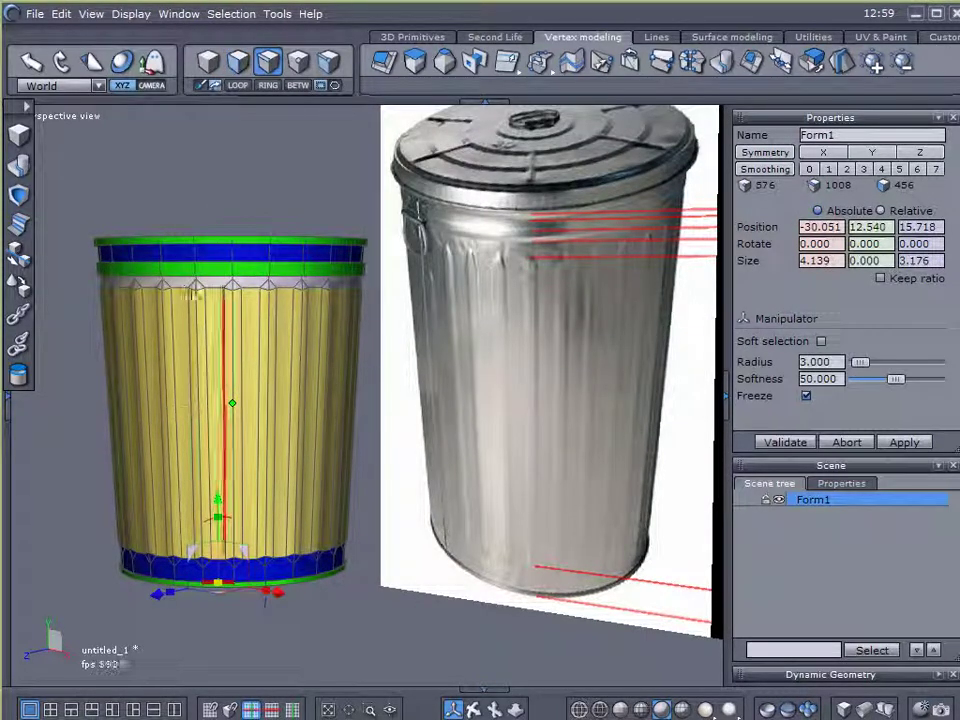
left_click(368, 606)
left_click(370, 608)
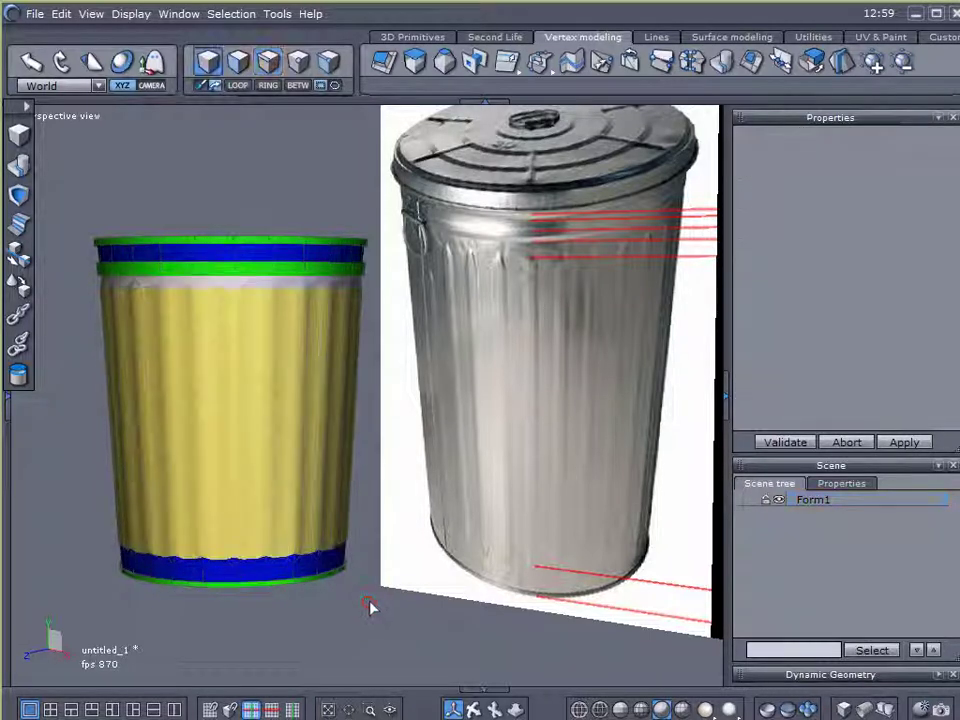
Step: Remove the shading domains domain0, domain1 and domain2 from the can
left_click(6, 400)
left_click(323, 366)
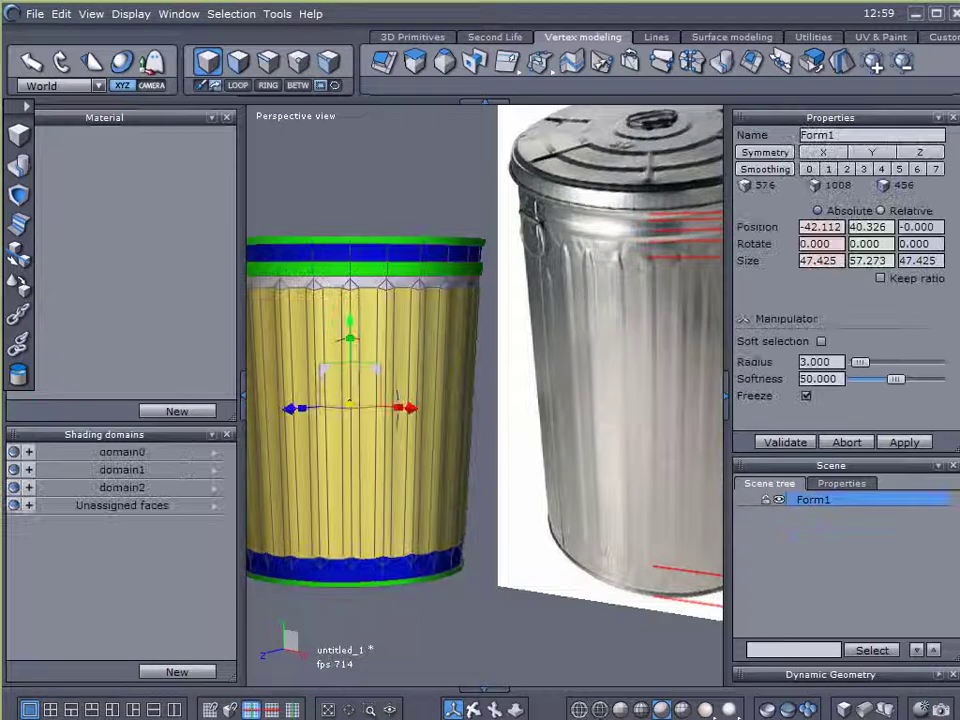
left_click(213, 462)
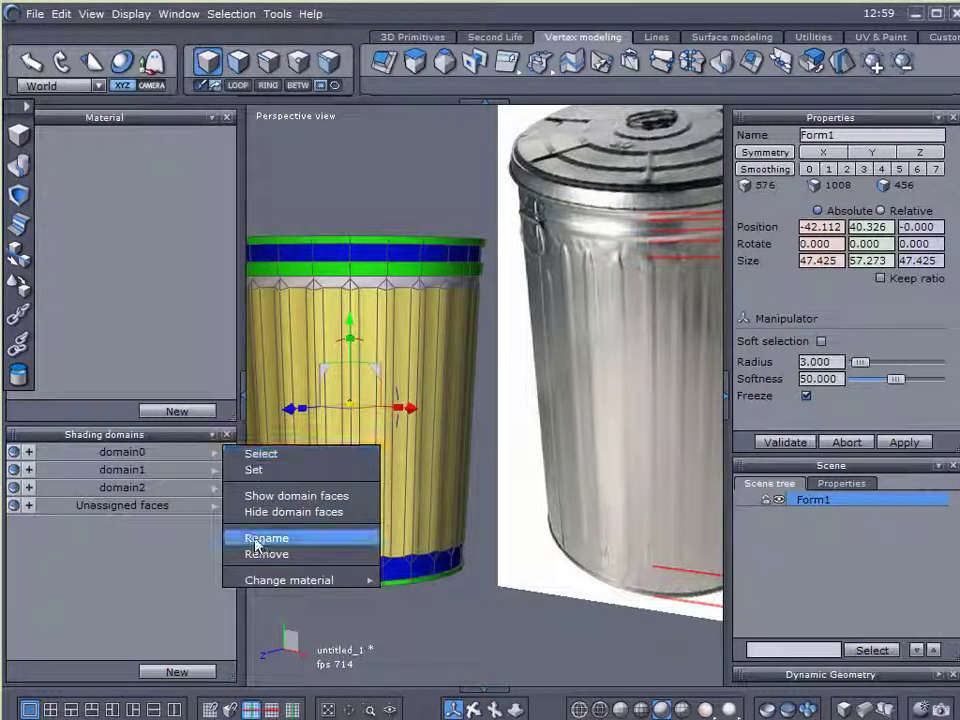
left_click(253, 553)
left_click(214, 456)
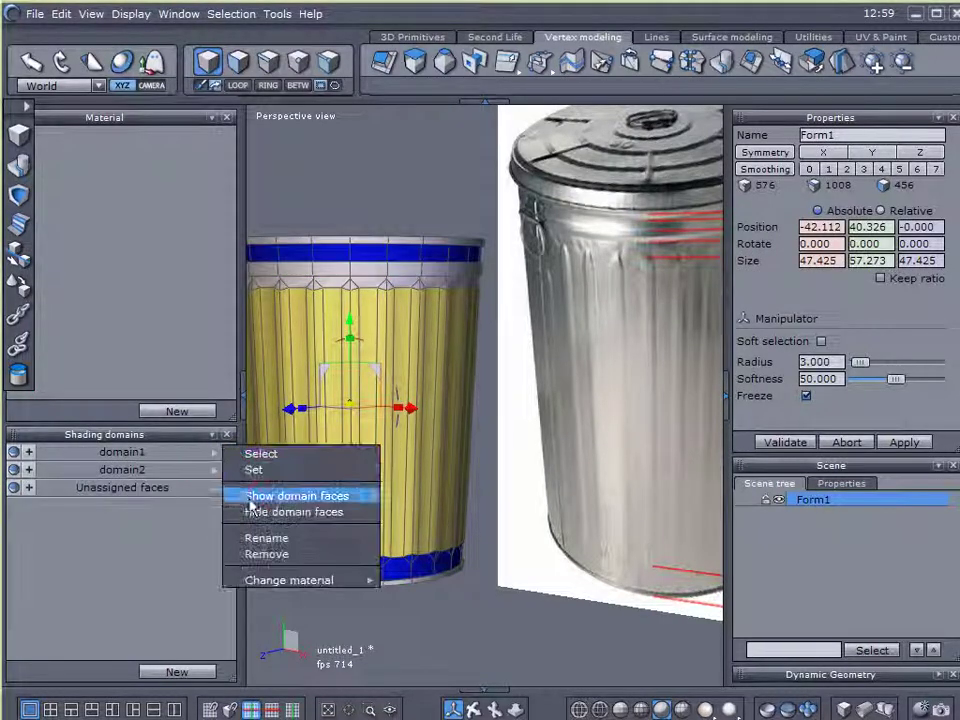
left_click(272, 555)
left_click(218, 456)
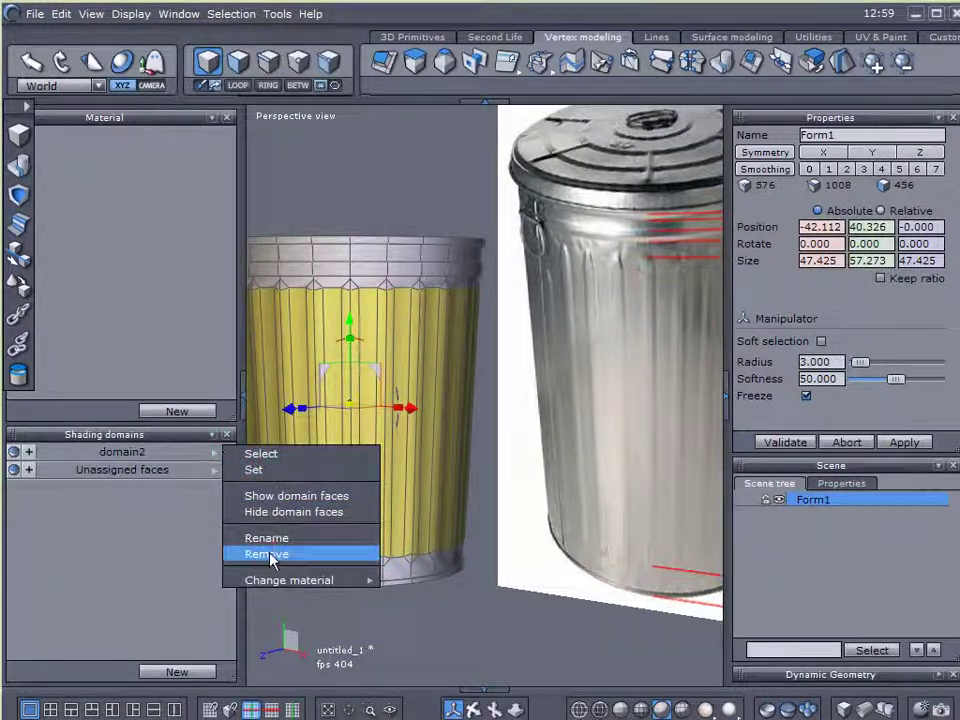
left_click(272, 553)
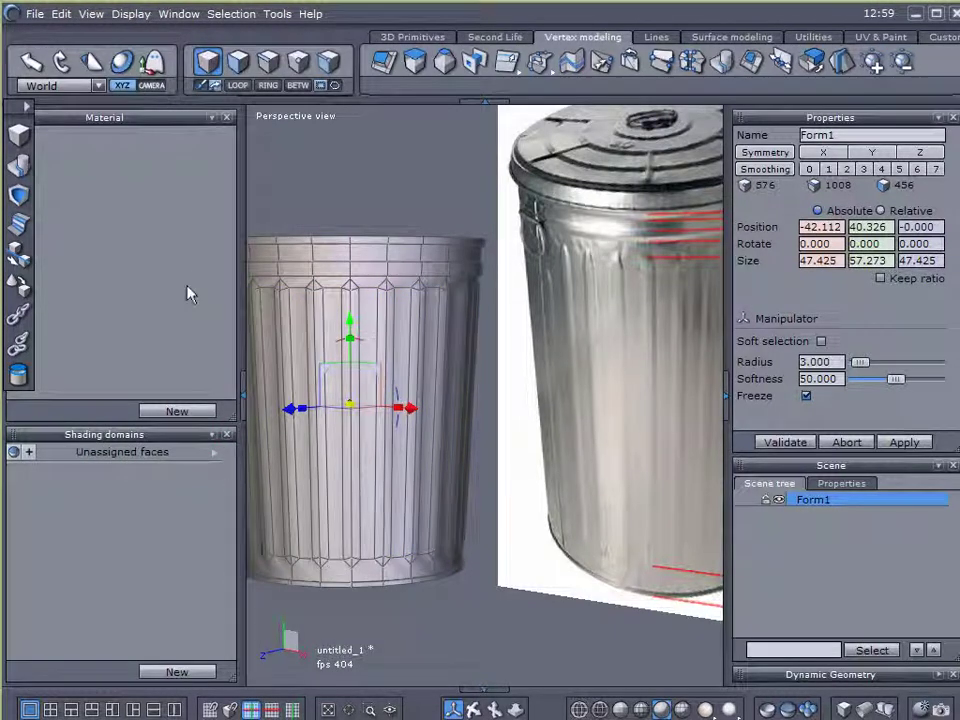
left_click(242, 396)
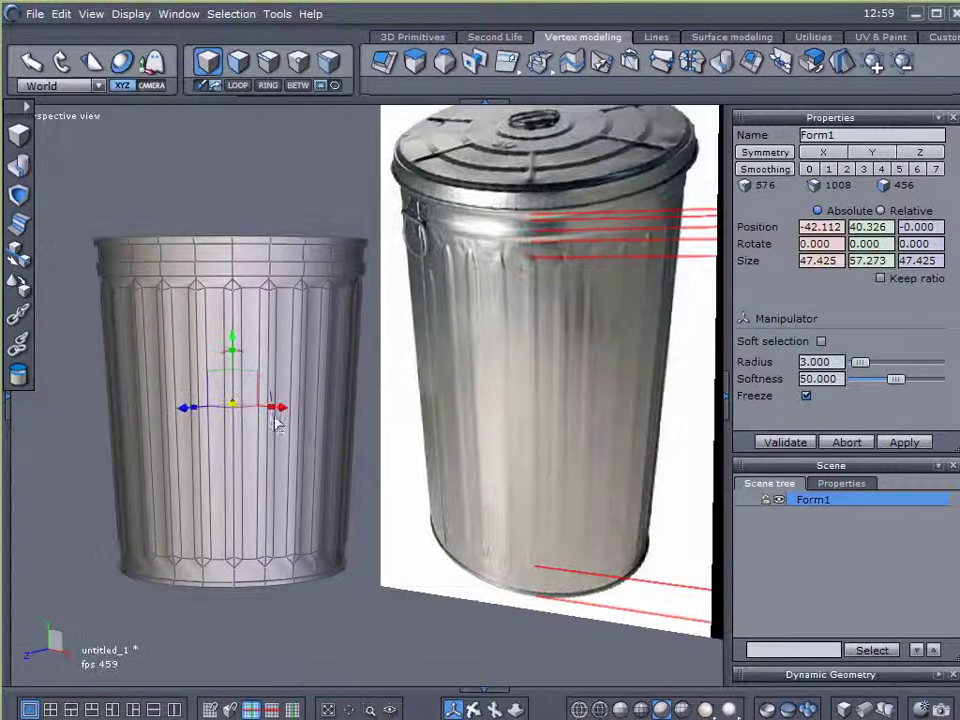
Step: Apply smoothing level 1 to the whole can, then deselect it
left_click(474, 440)
left_click_drag(452, 444, 193, 456, "alt")
left_click(193, 452)
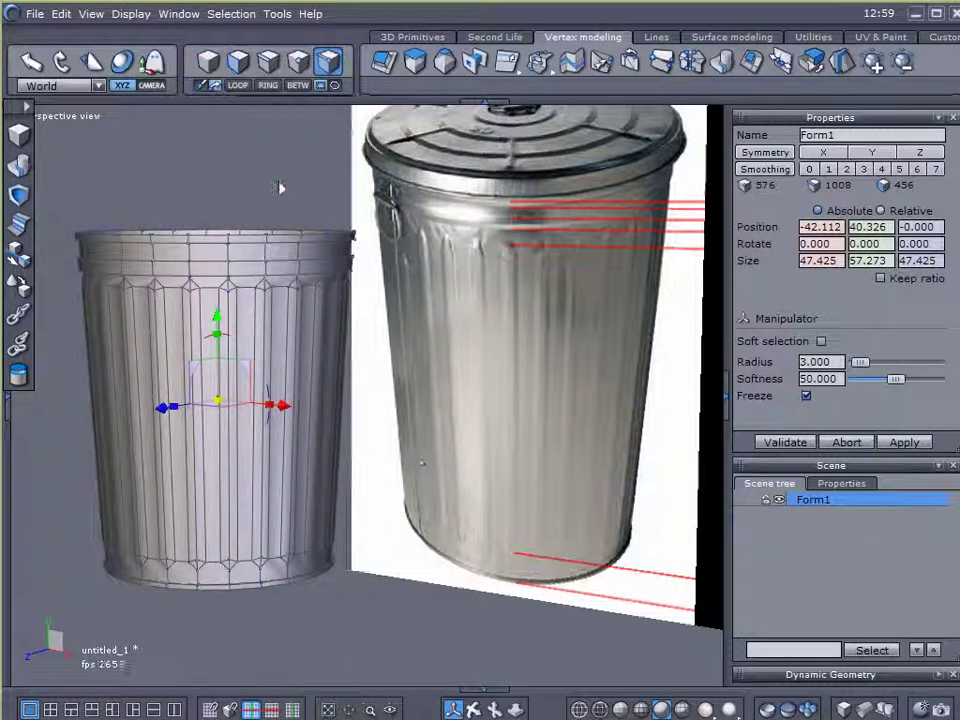
key("F1")
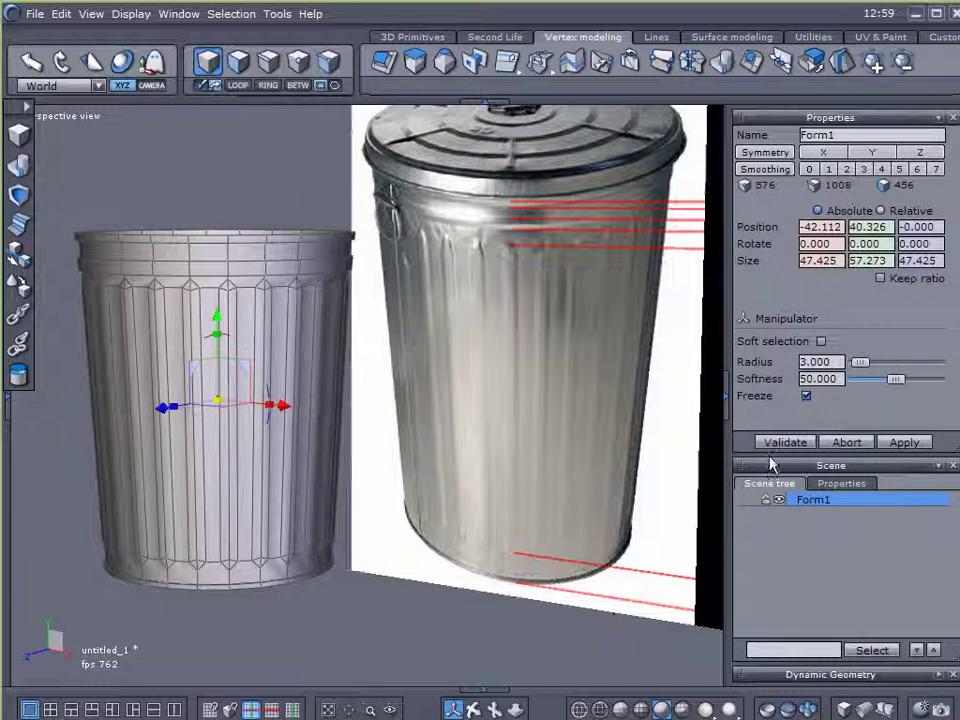
left_click(828, 170)
mouse_move(454, 366)
left_mouse_down("alt")
mouse_move(464, 341)
mouse_move(470, 367)
left_mouse_up("alt")
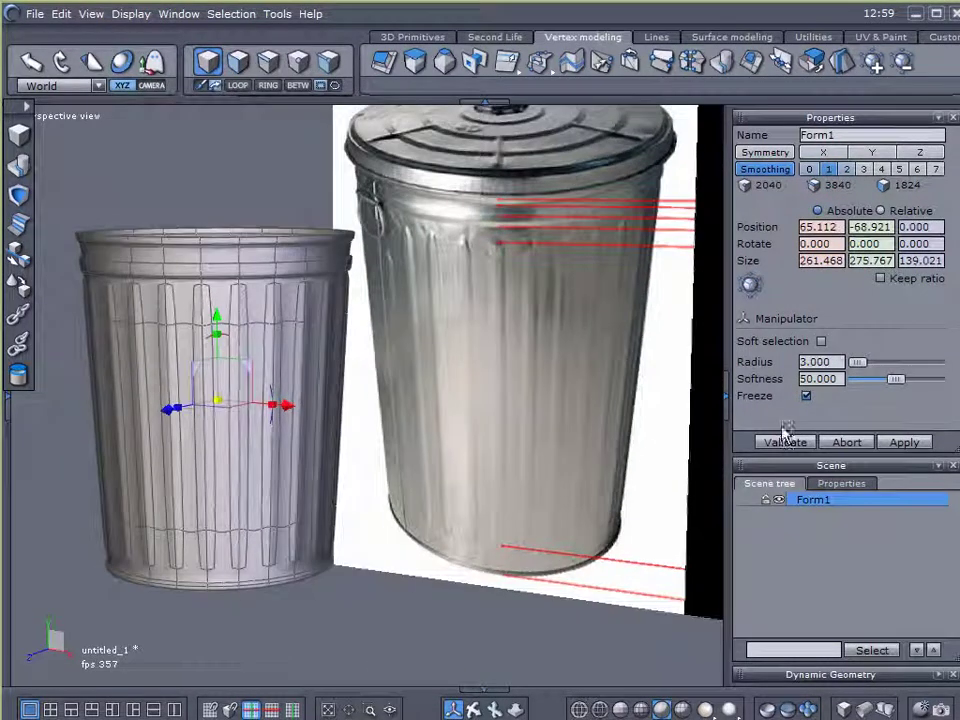
left_click(805, 552)
left_click_drag(455, 485, 462, 494, "alt")
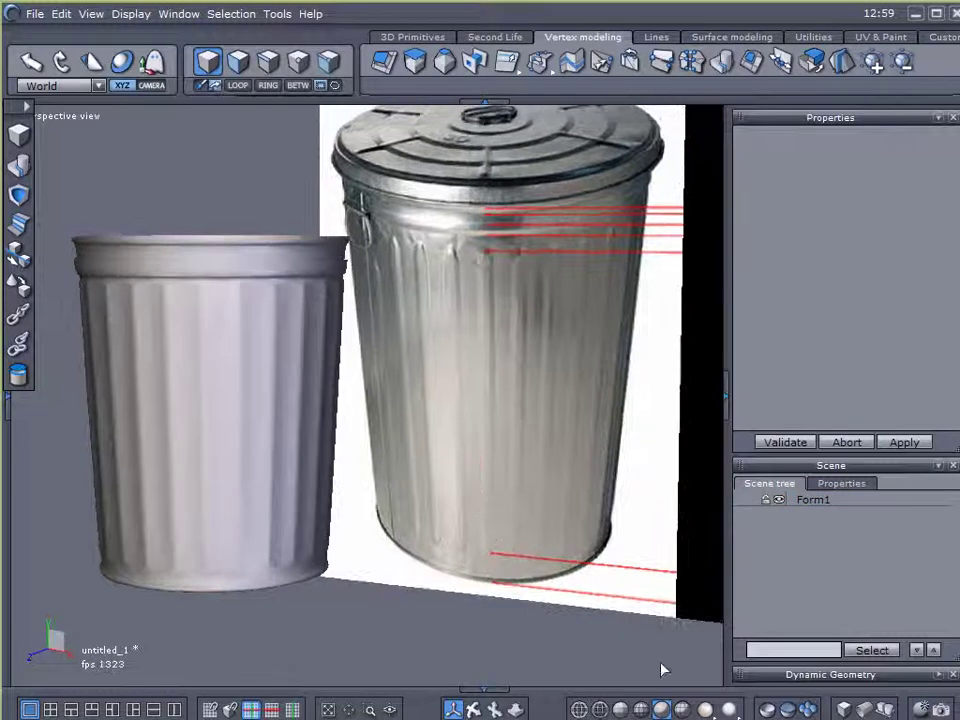
Step: Display the scene with a reflective metallic shading and compare the can's flutes and rim with the reference photo
left_click(705, 708)
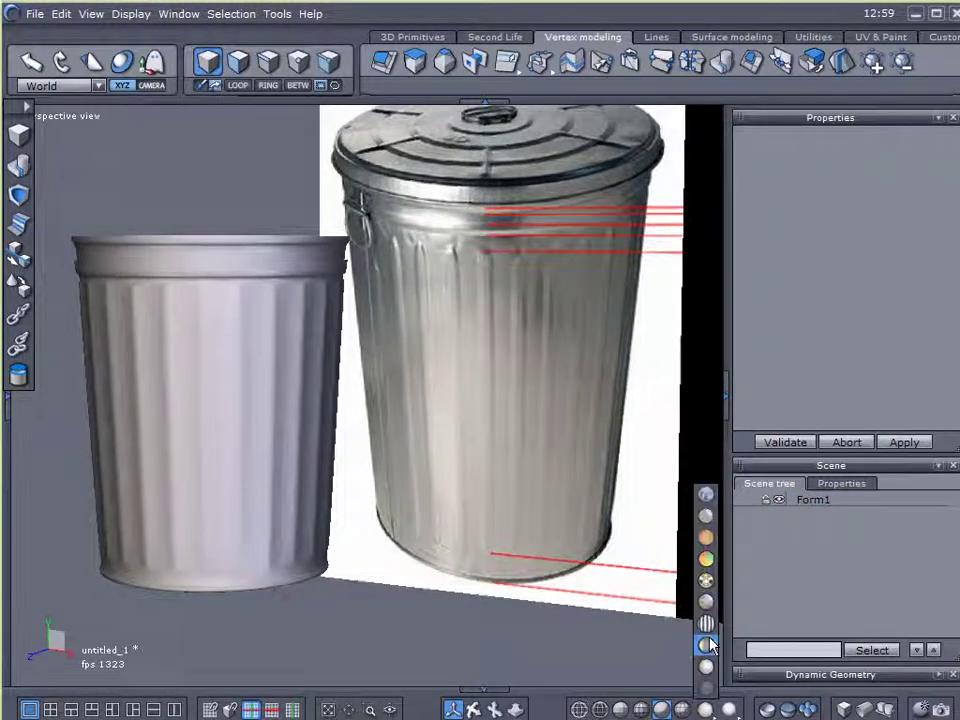
left_click(706, 581)
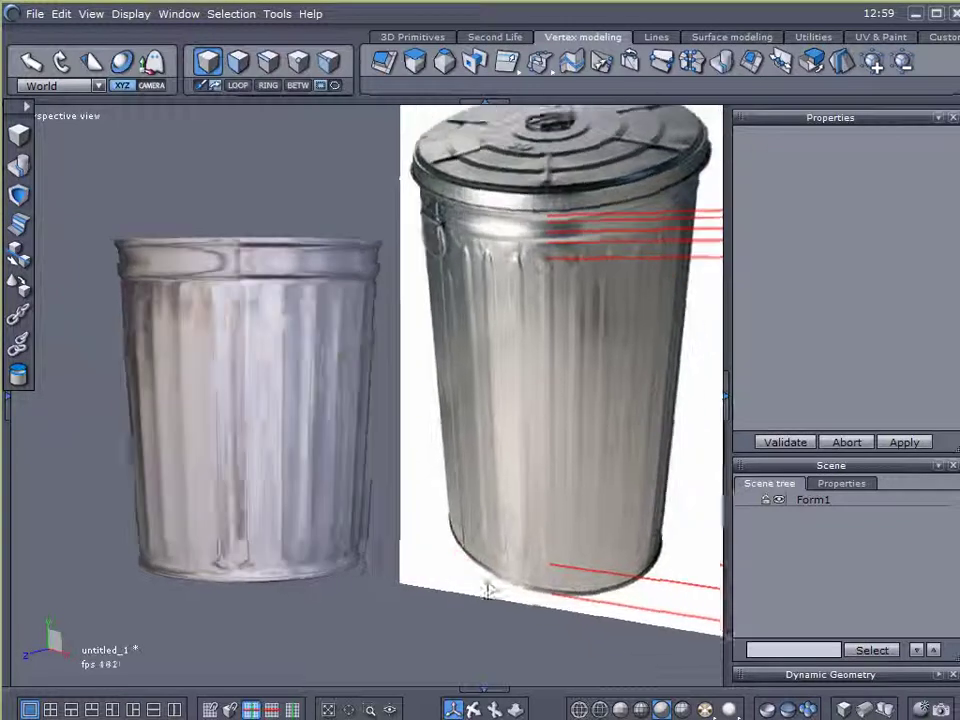
middle_click_drag(487, 592, 534, 563)
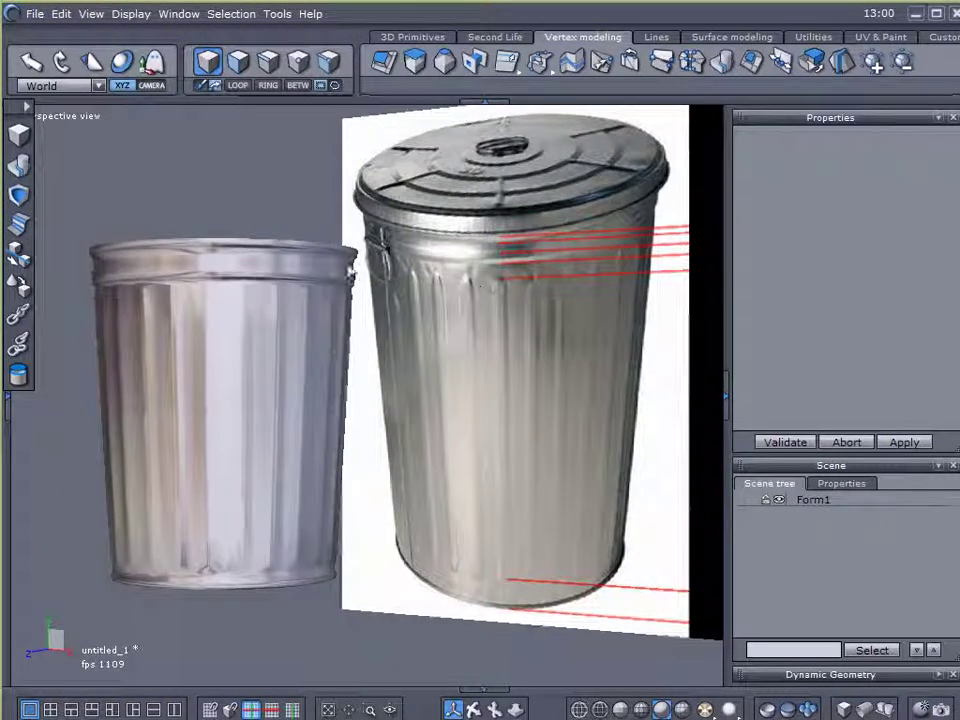
scroll(300, 455, "up", 3)
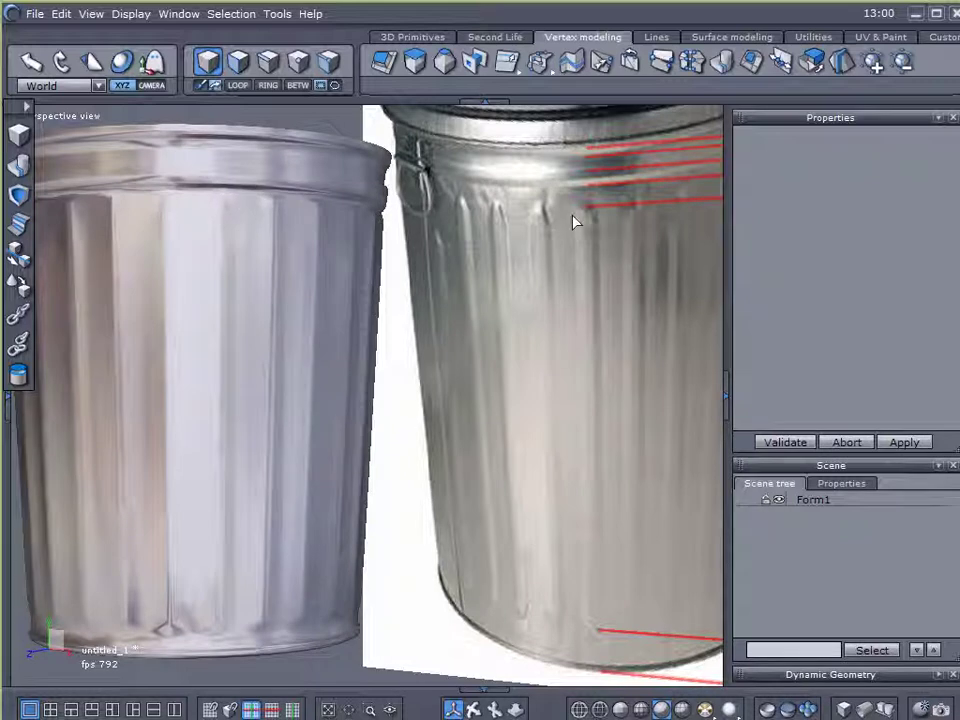
Step: Select the can and examine its inside, rim and open base from above and below
left_click(475, 325)
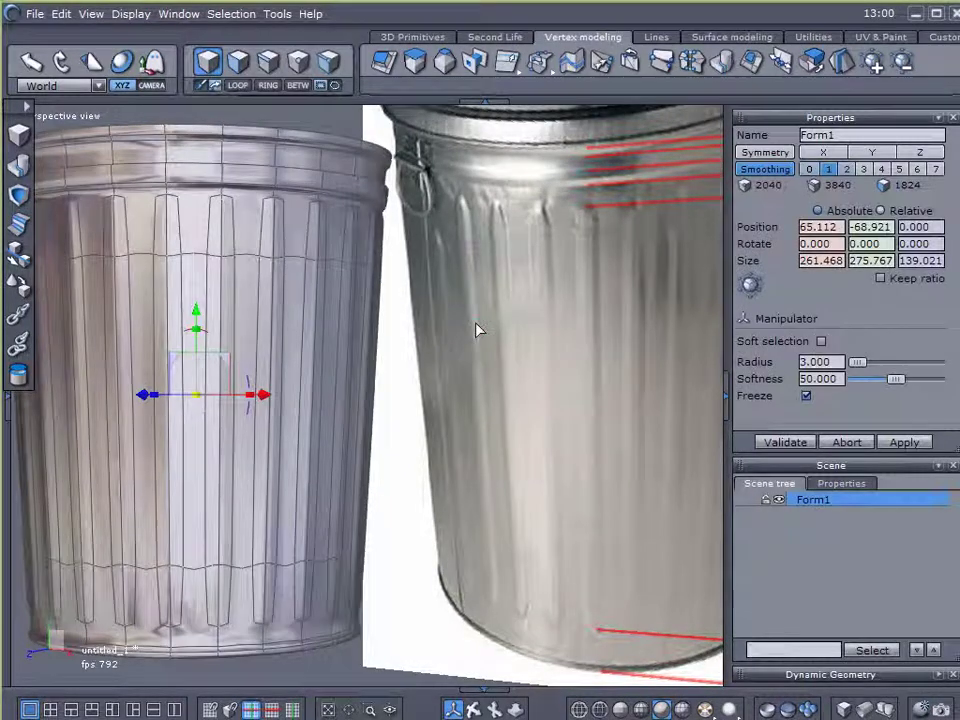
scroll(476, 332, "down", 2)
scroll(471, 372, "down", 2)
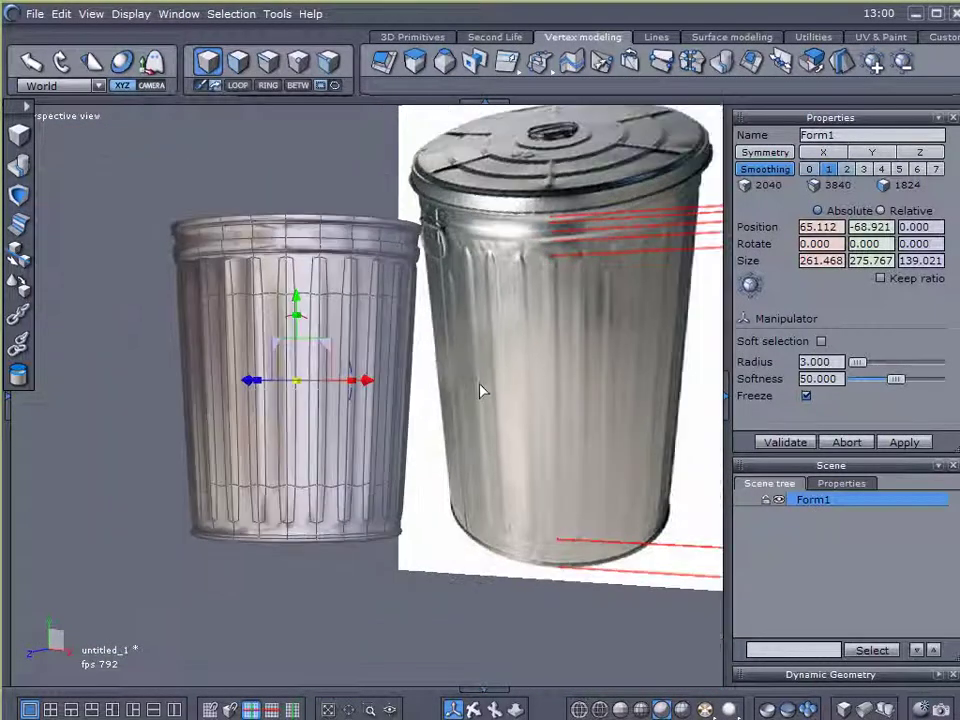
middle_click_drag(480, 383, 441, 388)
left_click_drag(441, 388, 504, 232, "alt")
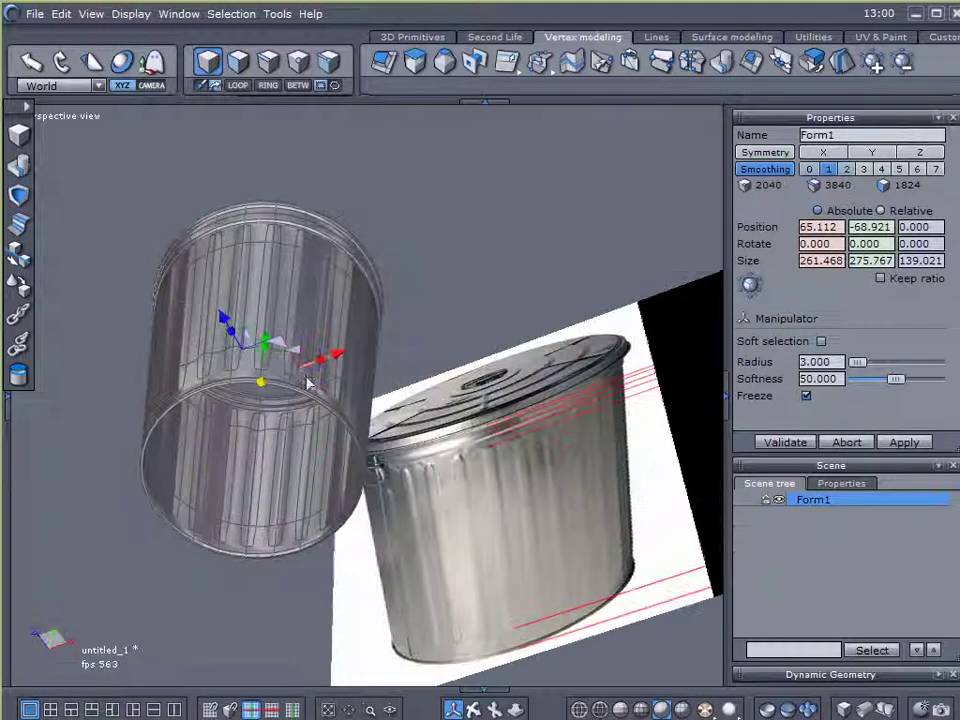
middle_click_drag(305, 180, 347, 329)
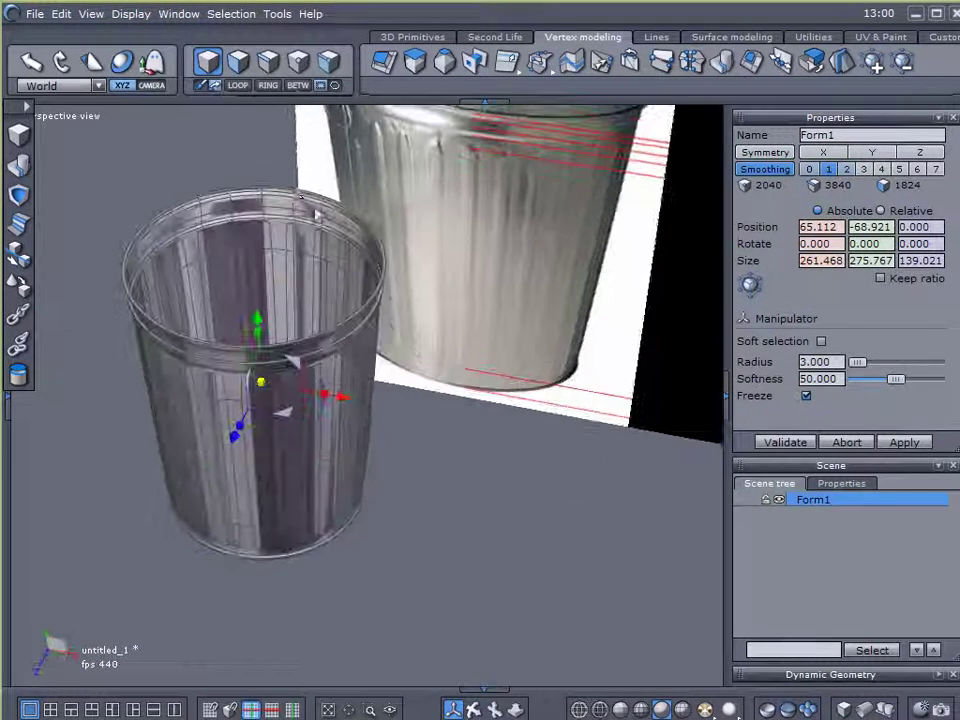
middle_click_drag(295, 193, 517, 322)
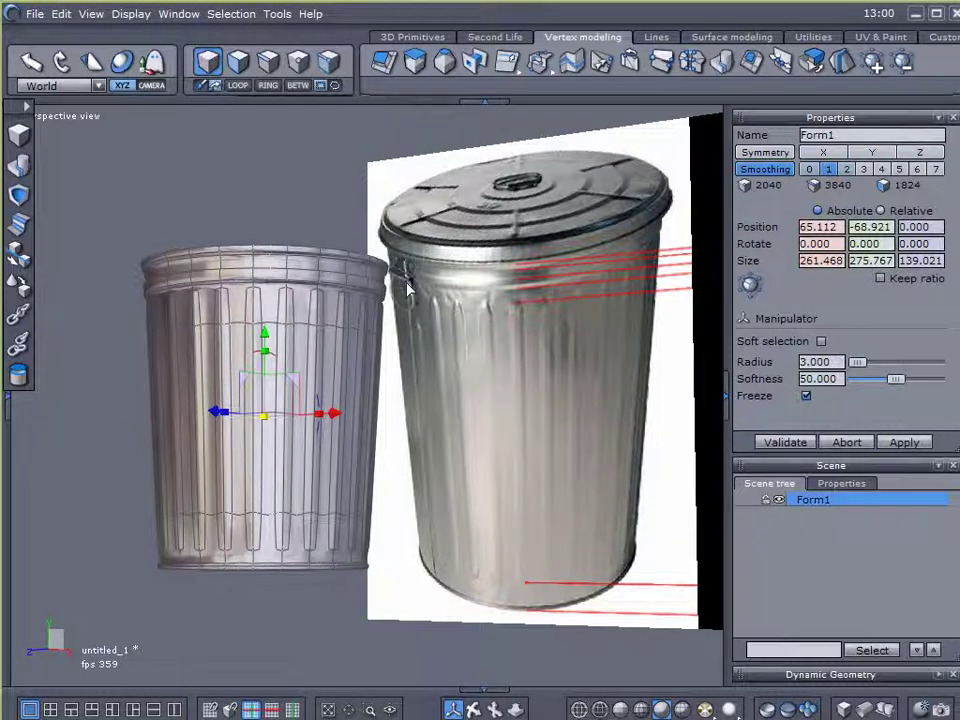
Step: Collapse the can's dynamic geometry so its level 1 smoothing becomes permanent mesh
left_click_drag(516, 388, 532, 238)
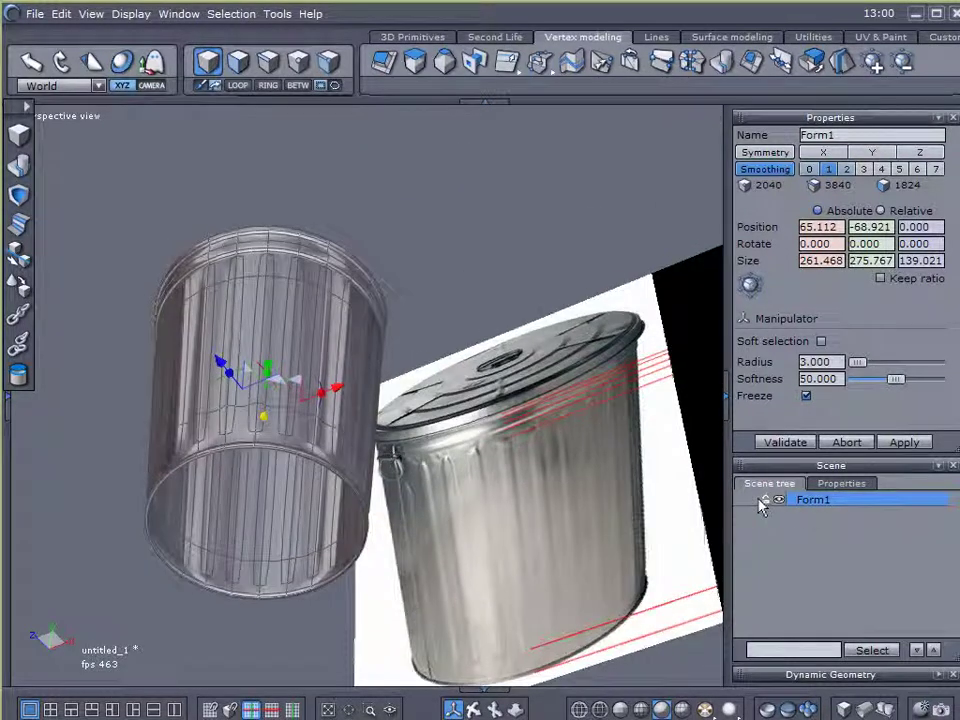
left_click(939, 676)
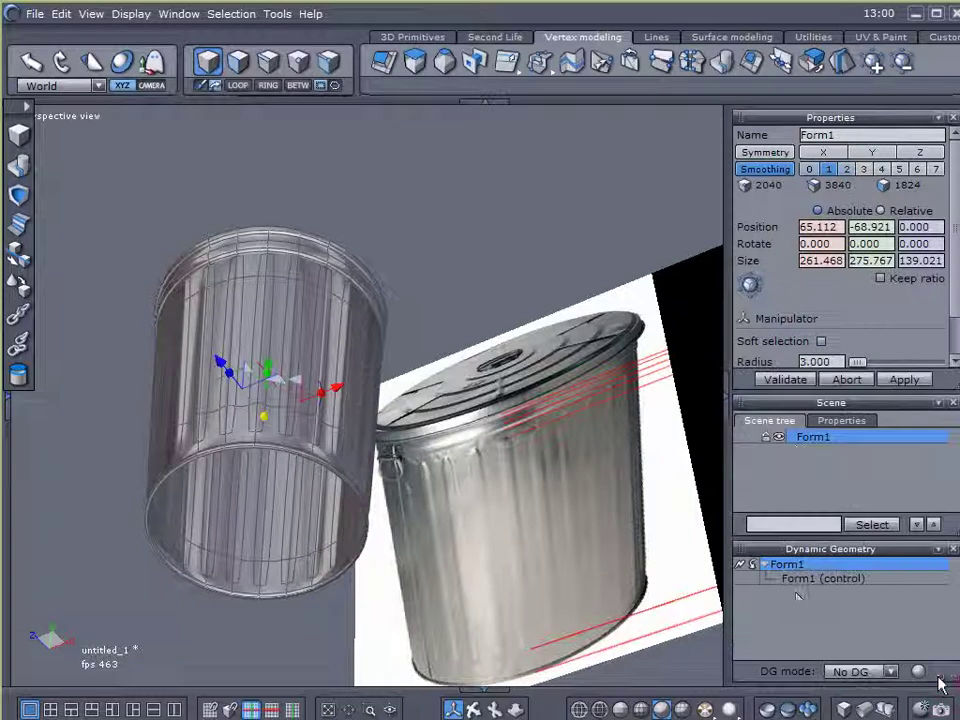
left_click(742, 564)
Step: Close the open hole at the can's base with the Close tool, leaving the rim open
left_click_drag(512, 283, 546, 218)
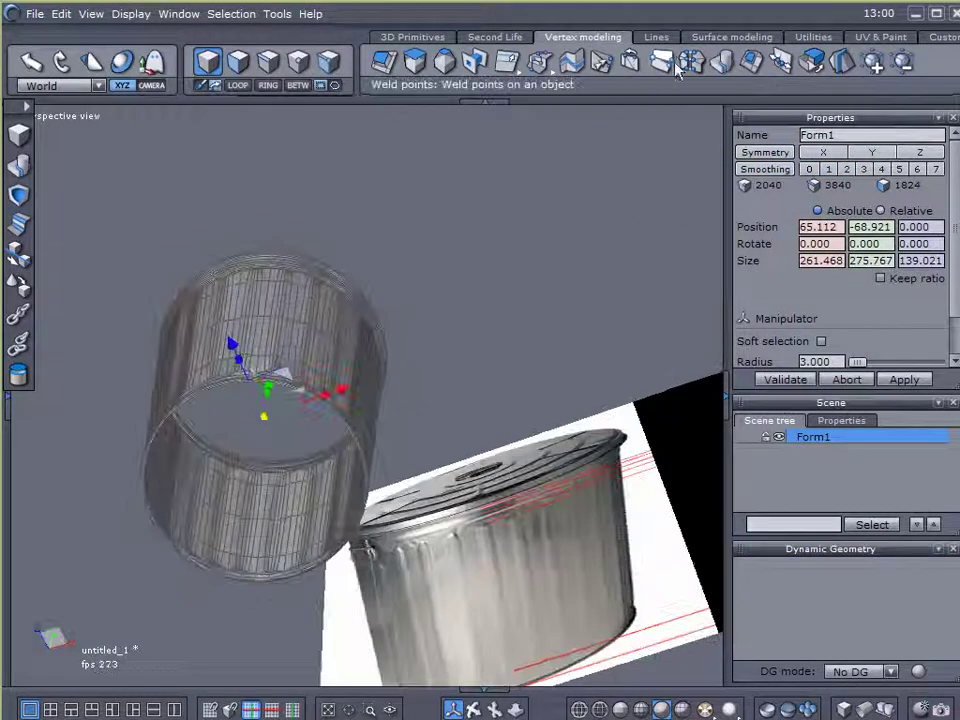
left_click(720, 62)
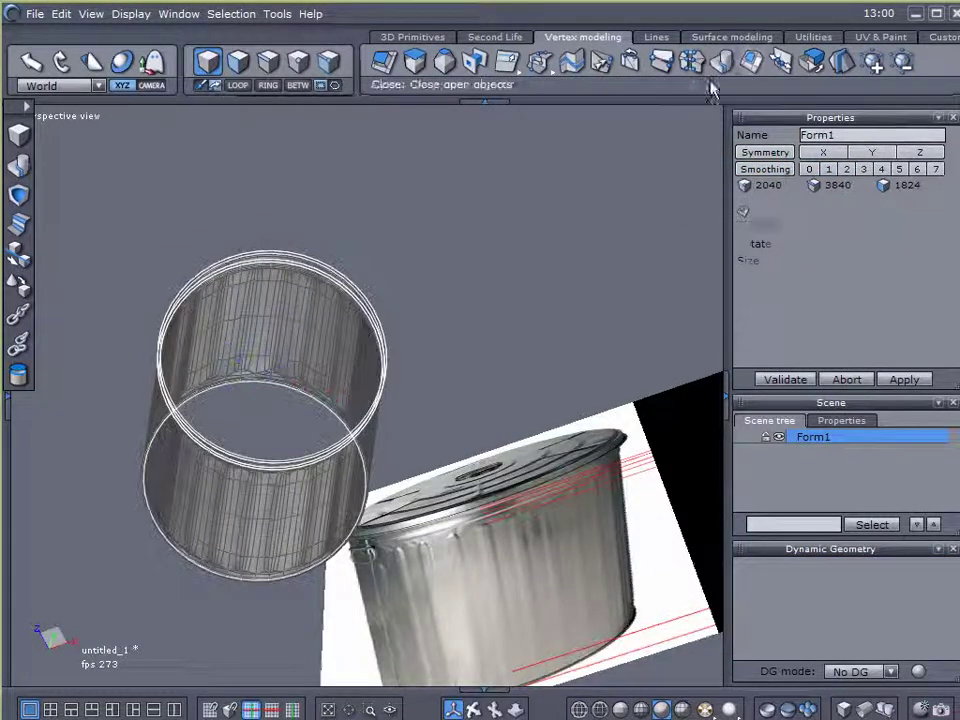
left_click(360, 501)
left_click(785, 380)
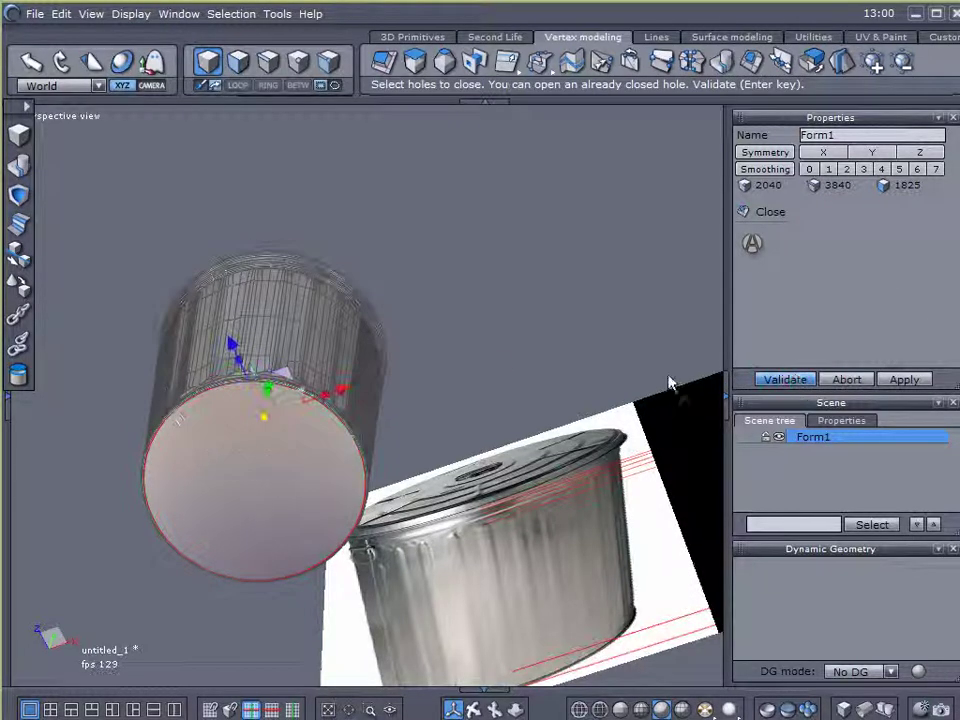
left_click_drag(493, 347, 473, 397)
Step: Return the viewport to the plain glossy shading, deselect the can and compare it with the reference photo
left_click(704, 708)
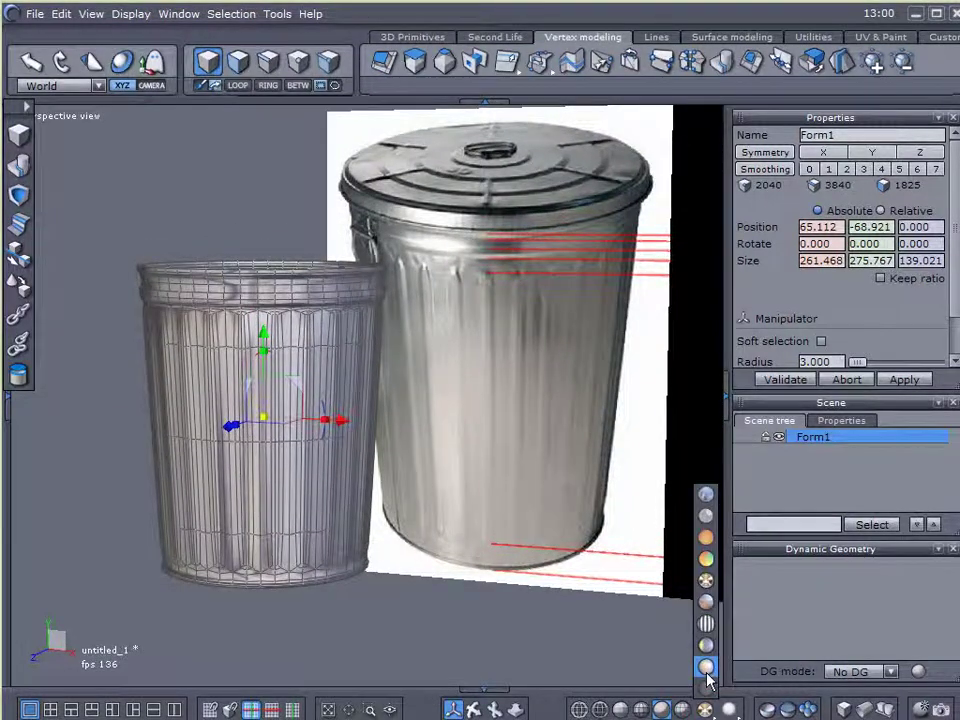
left_click(705, 671)
left_click(824, 465)
key("ctrl+z")
left_click(763, 491)
left_click(482, 489)
middle_click_drag(482, 489, 388, 508)
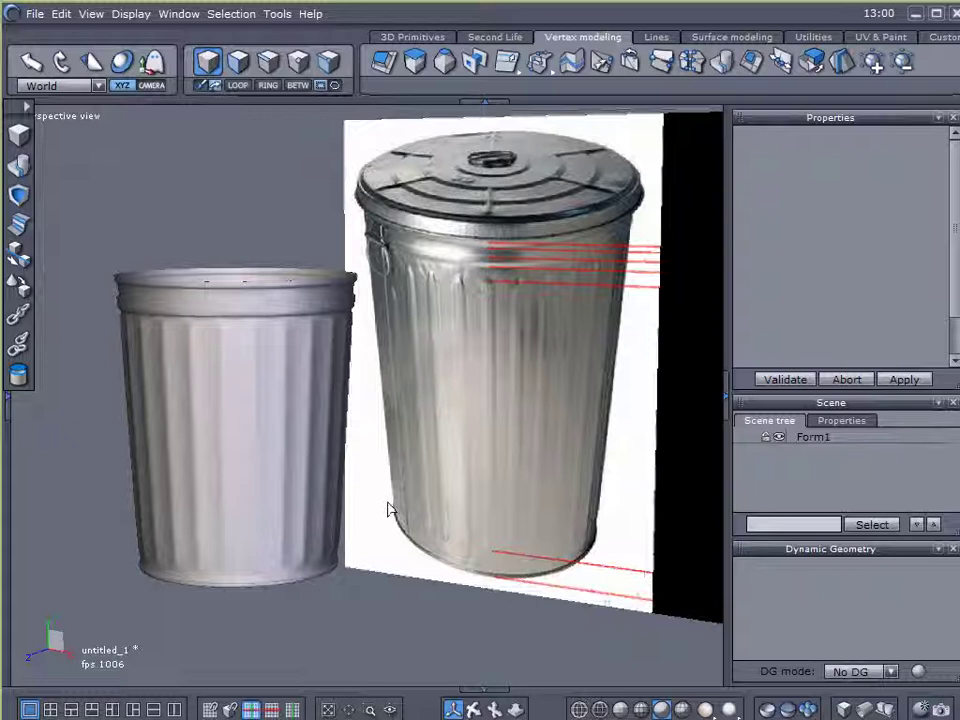